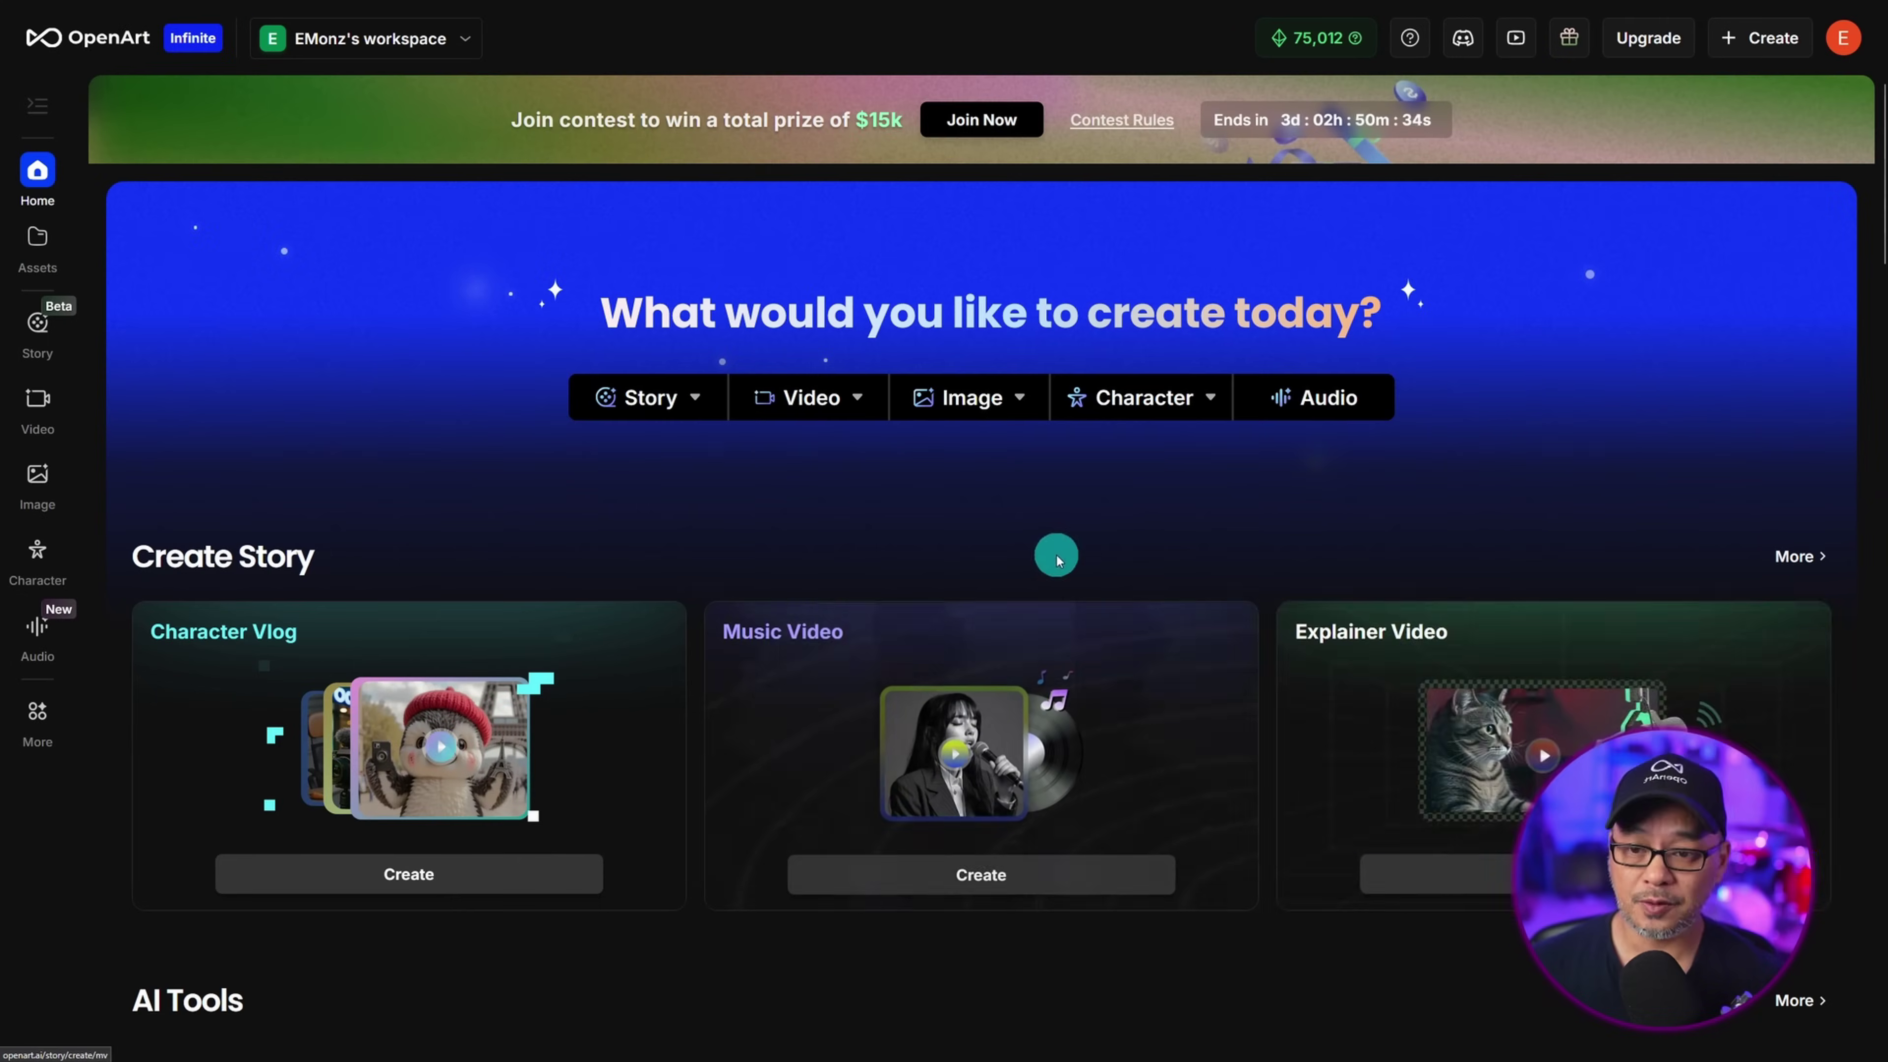
# - Go to the Create Image page from the Image menu
pyautogui.click(927, 408)
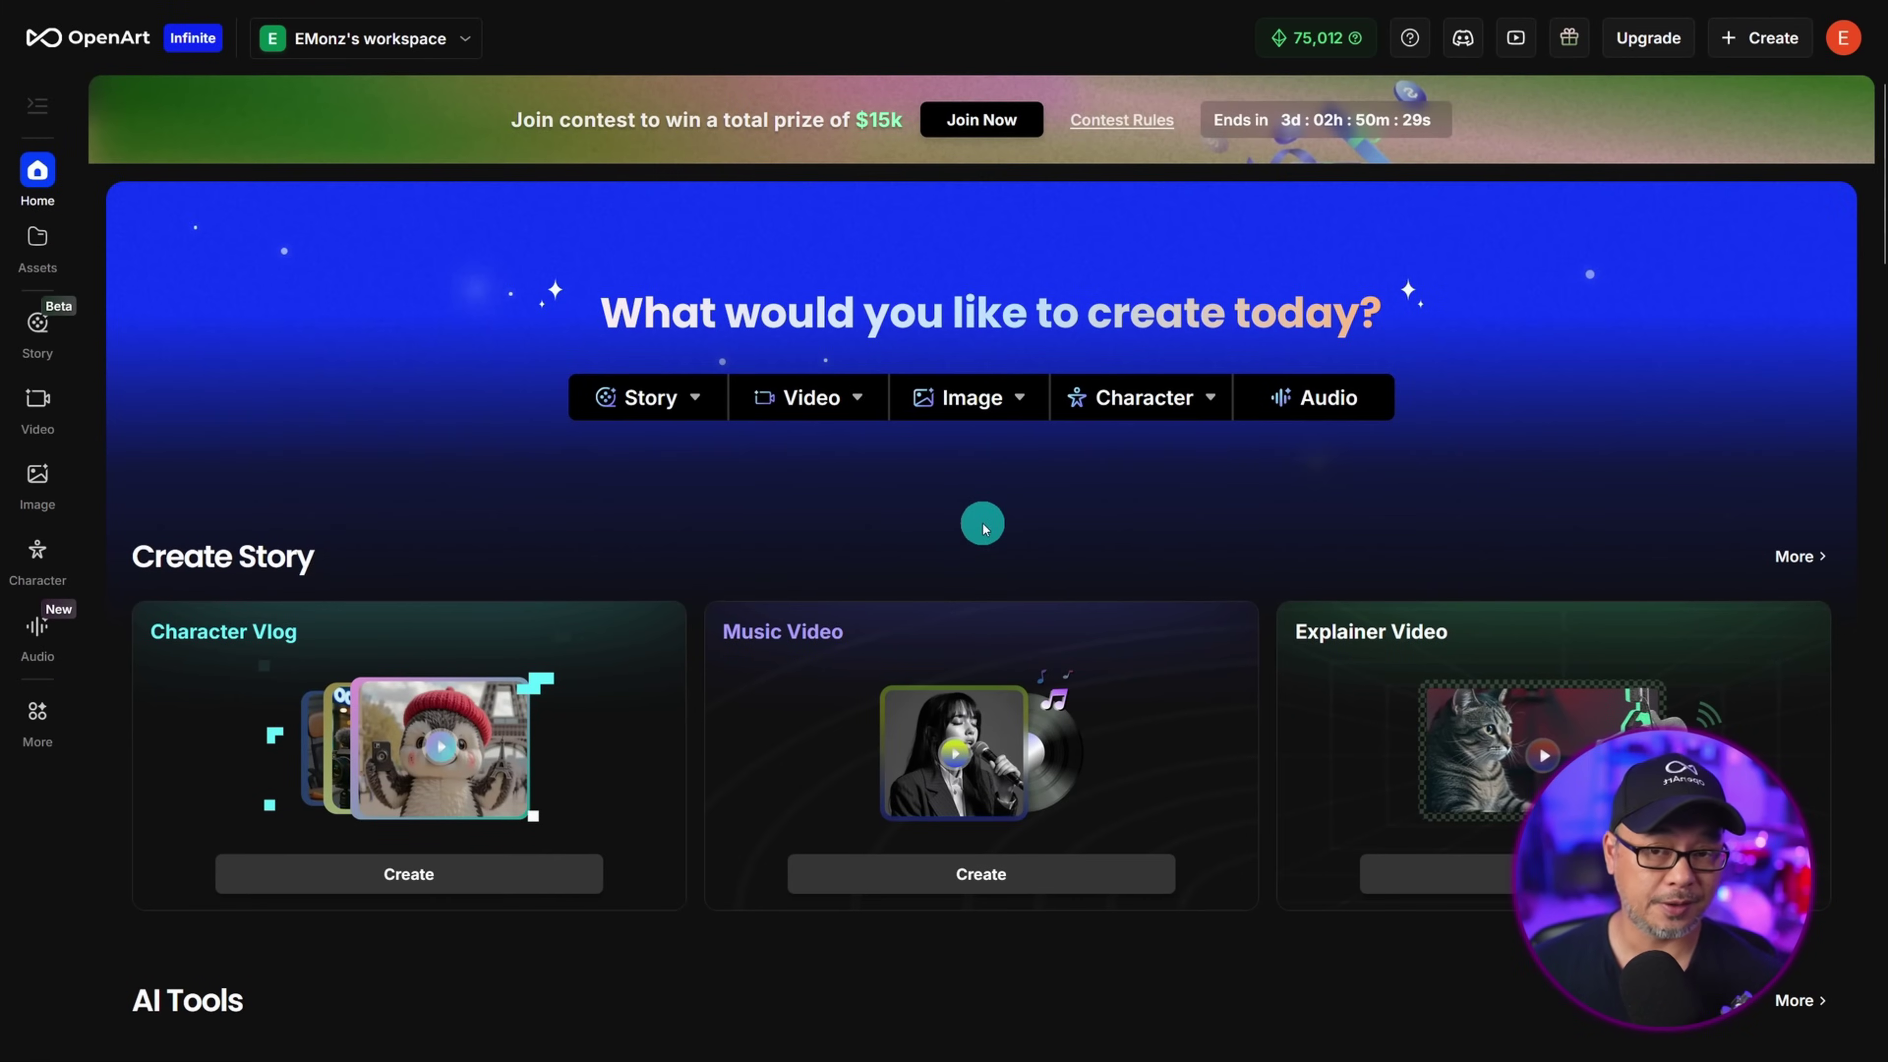
pyautogui.moveTo(981, 408)
pyautogui.click(1001, 452)
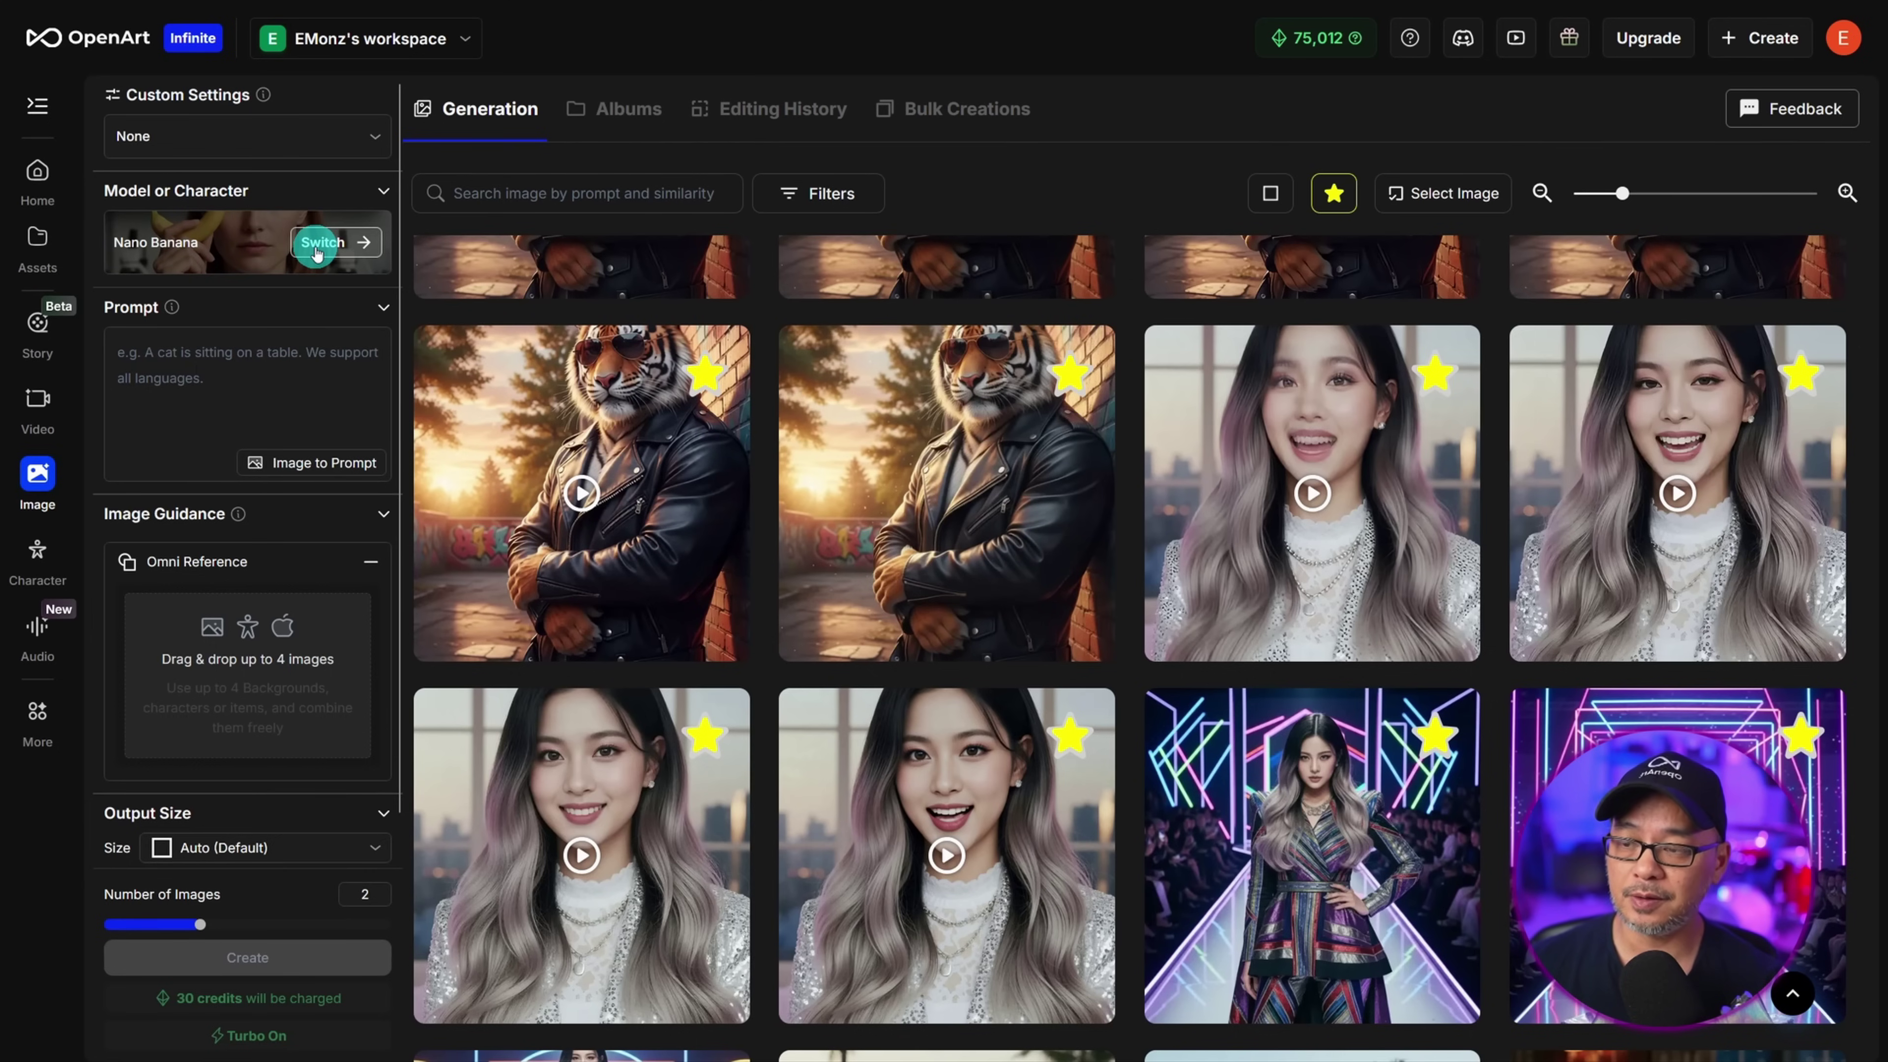
# - Browse the model list, keep Nano Banana, and fill the prompt with the bracketed template
pyautogui.click(320, 243)
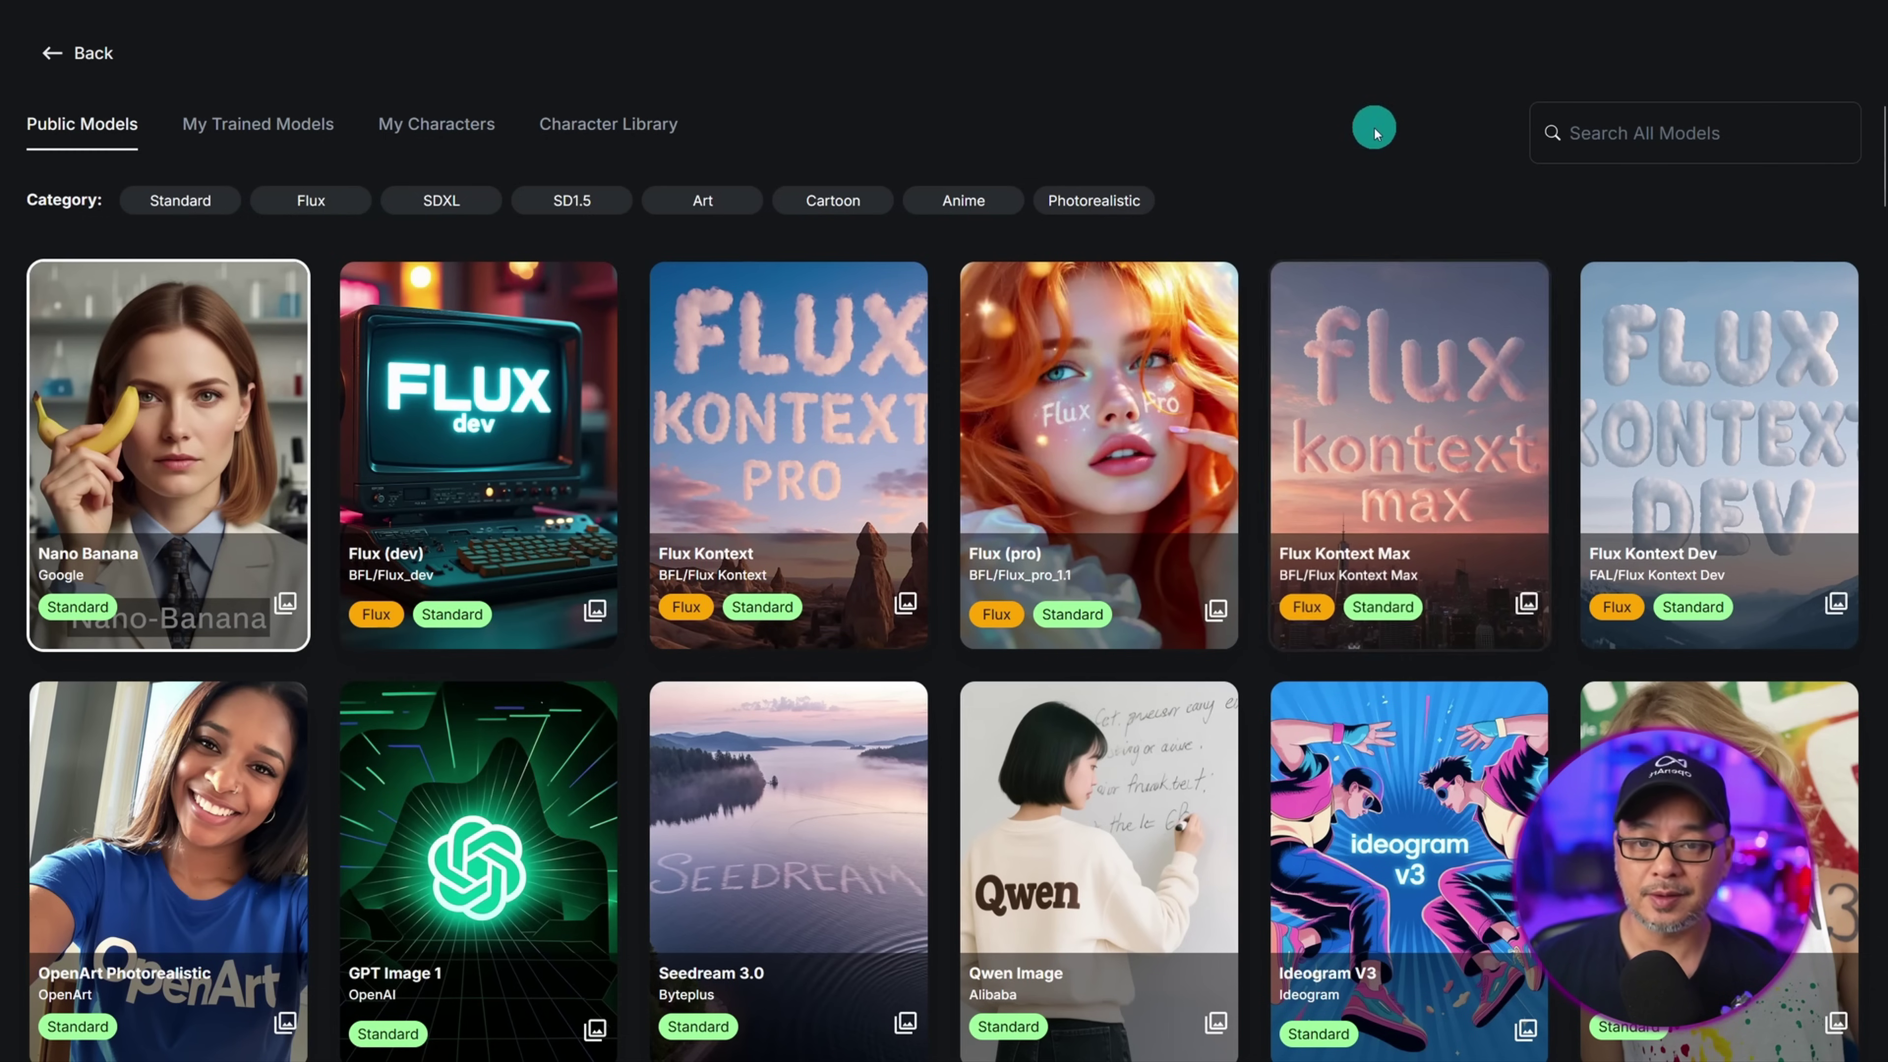
pyautogui.scroll(-5, 160, 365)
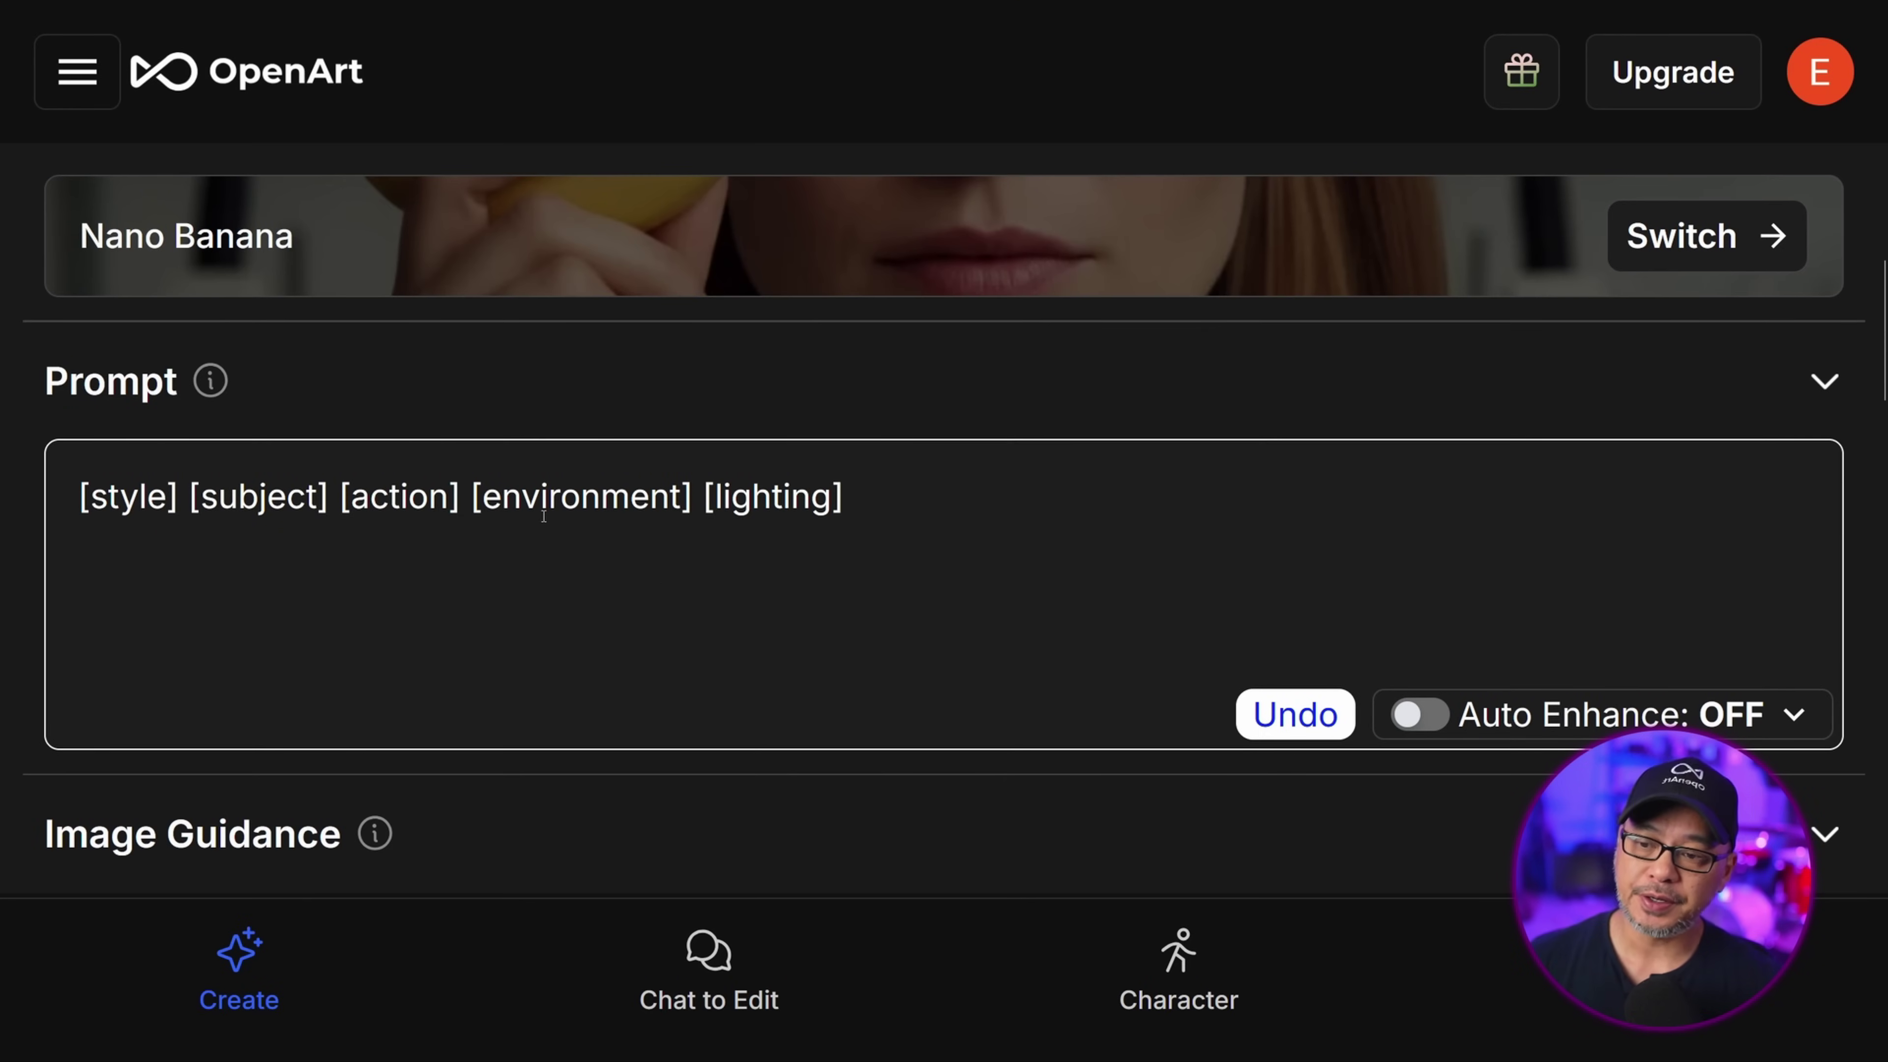
# - Replace the [style] placeholder with 'photo of a'
pyautogui.tripleClick(544, 496)
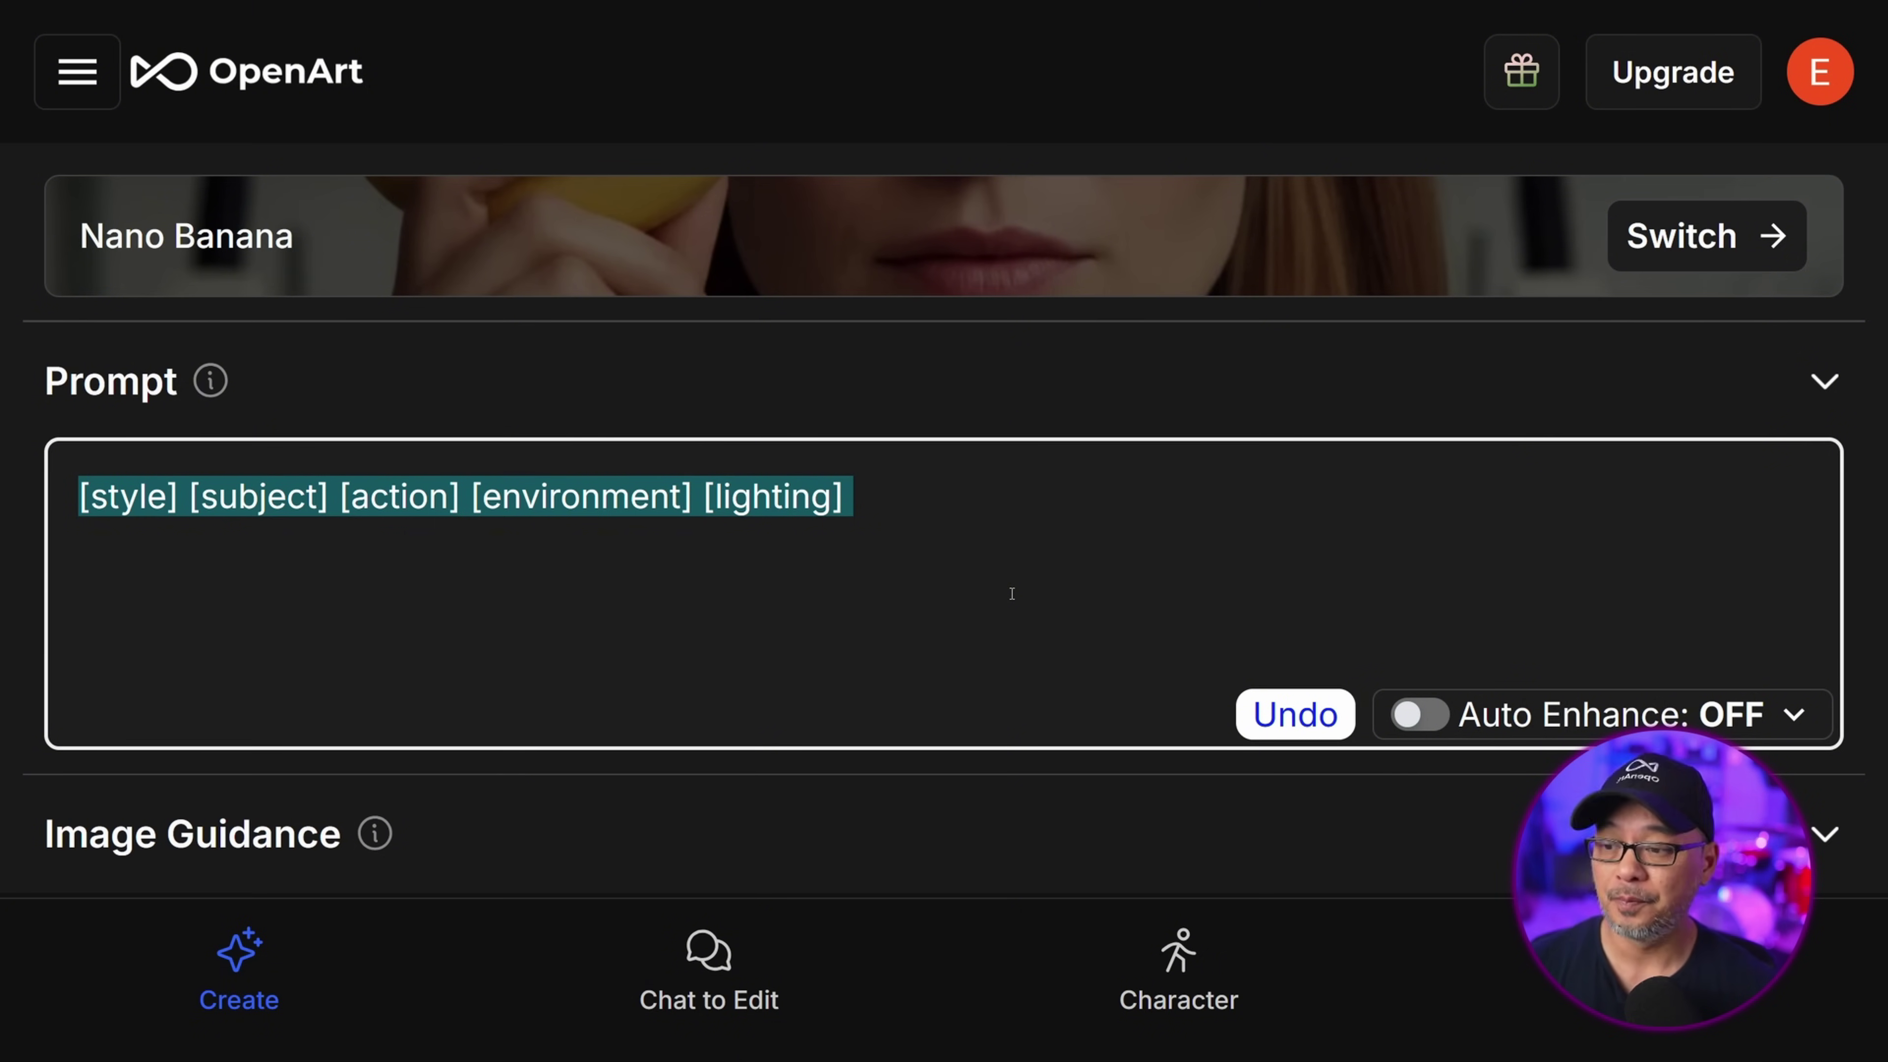
pyautogui.click(926, 507)
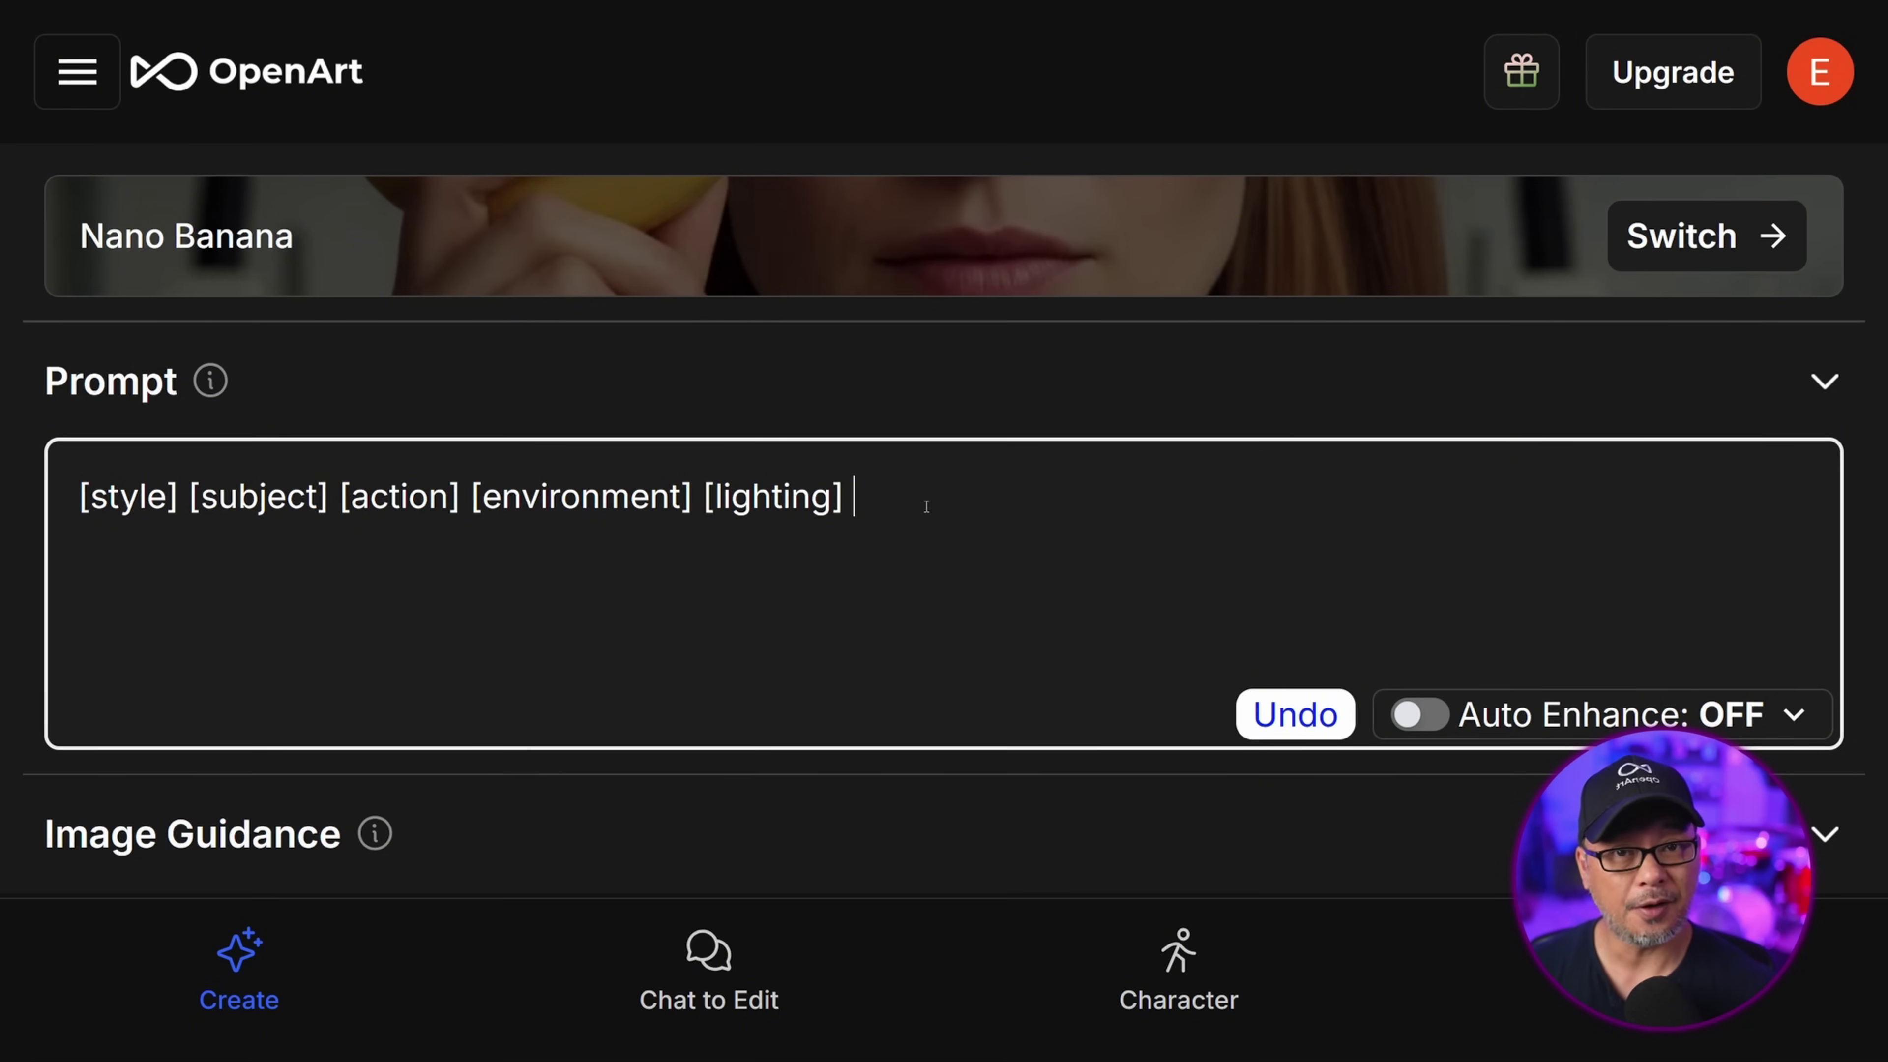
pyautogui.doubleClick(127, 496)
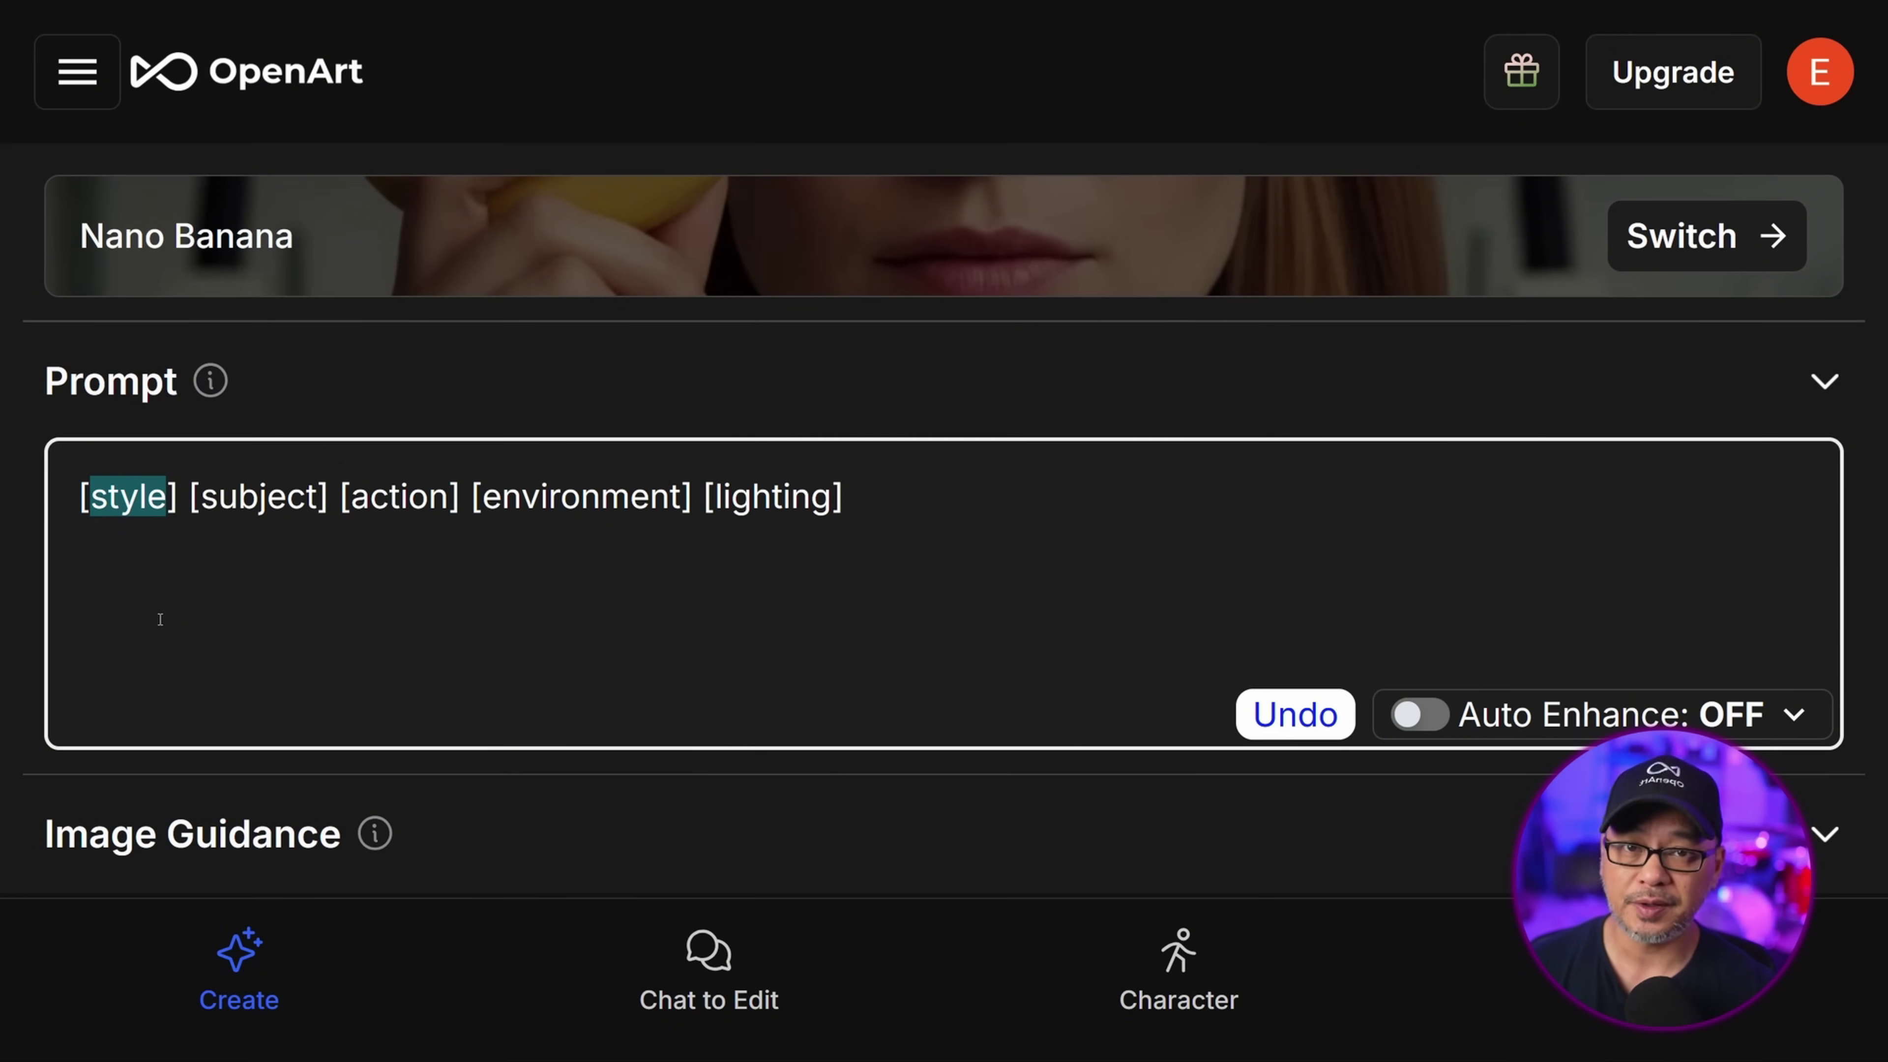
pyautogui.write('photo of a')
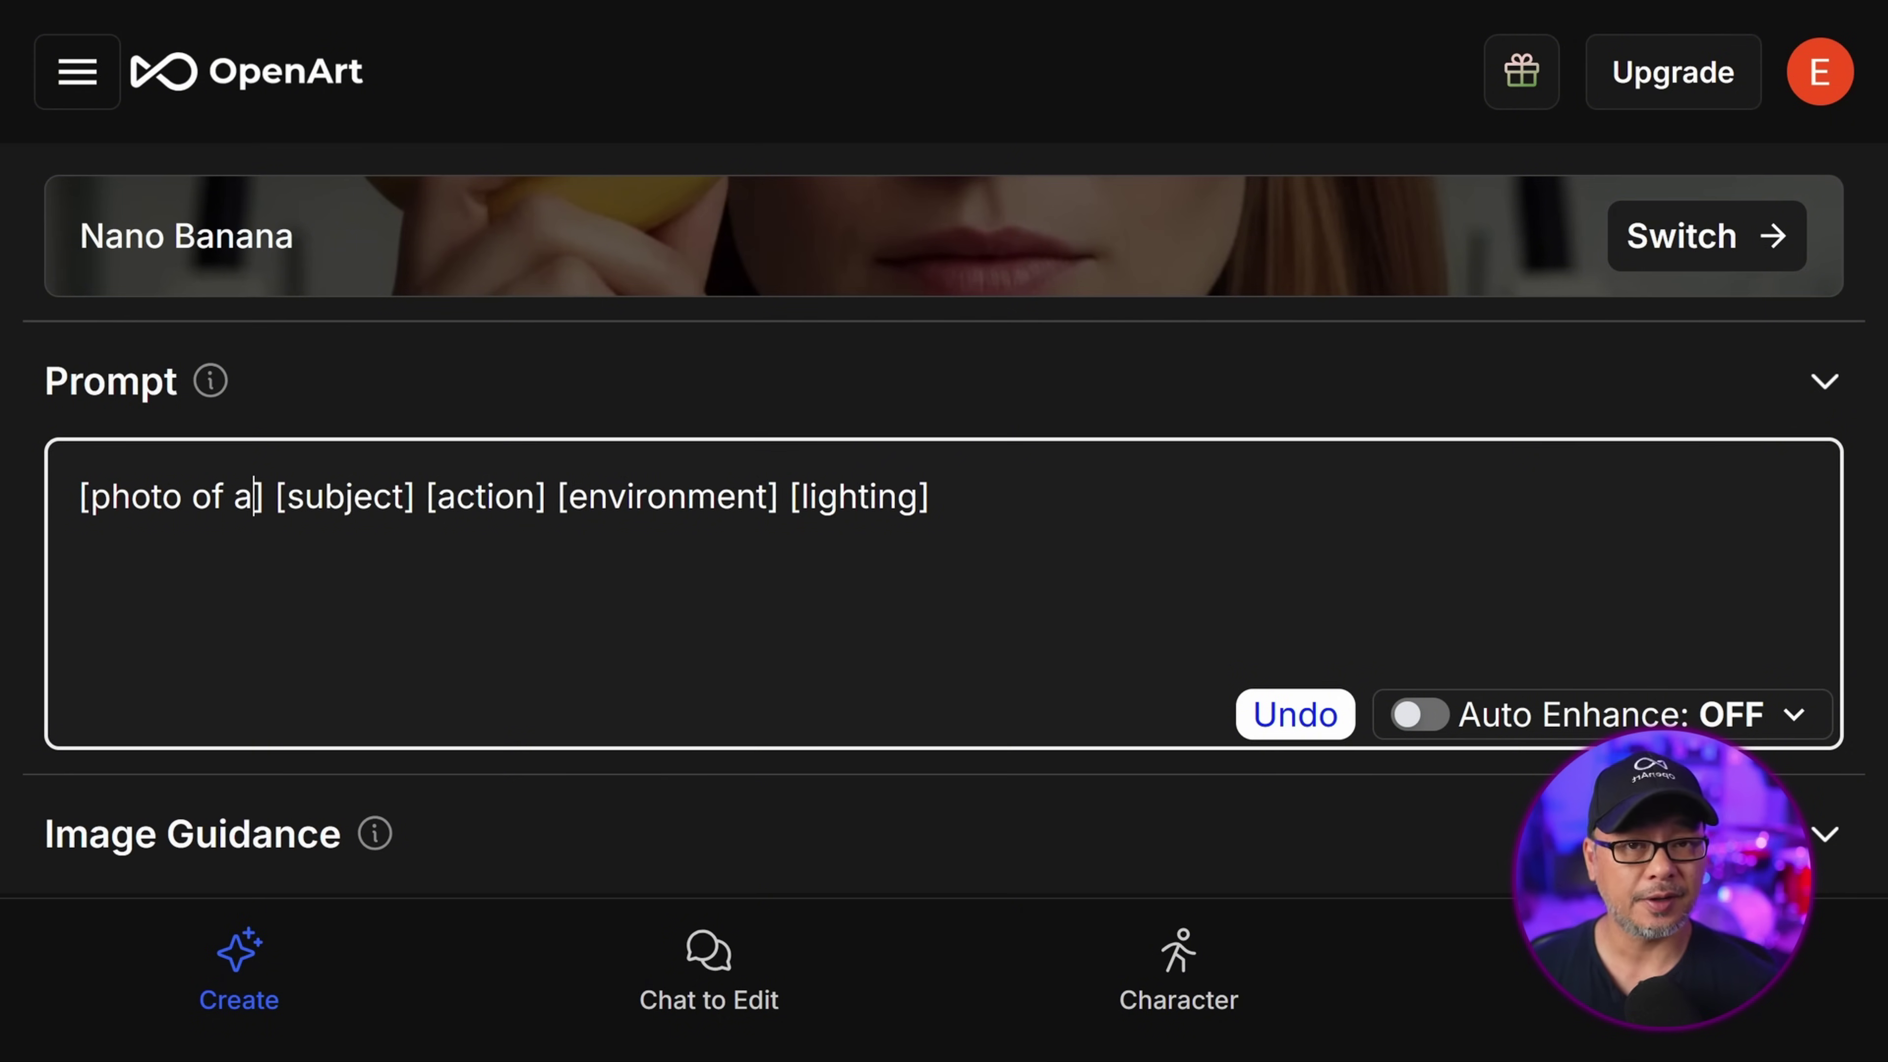
# - Remove the stray bracket and fill the subject slot with a Spanish woman's given name
pyautogui.press('Right')
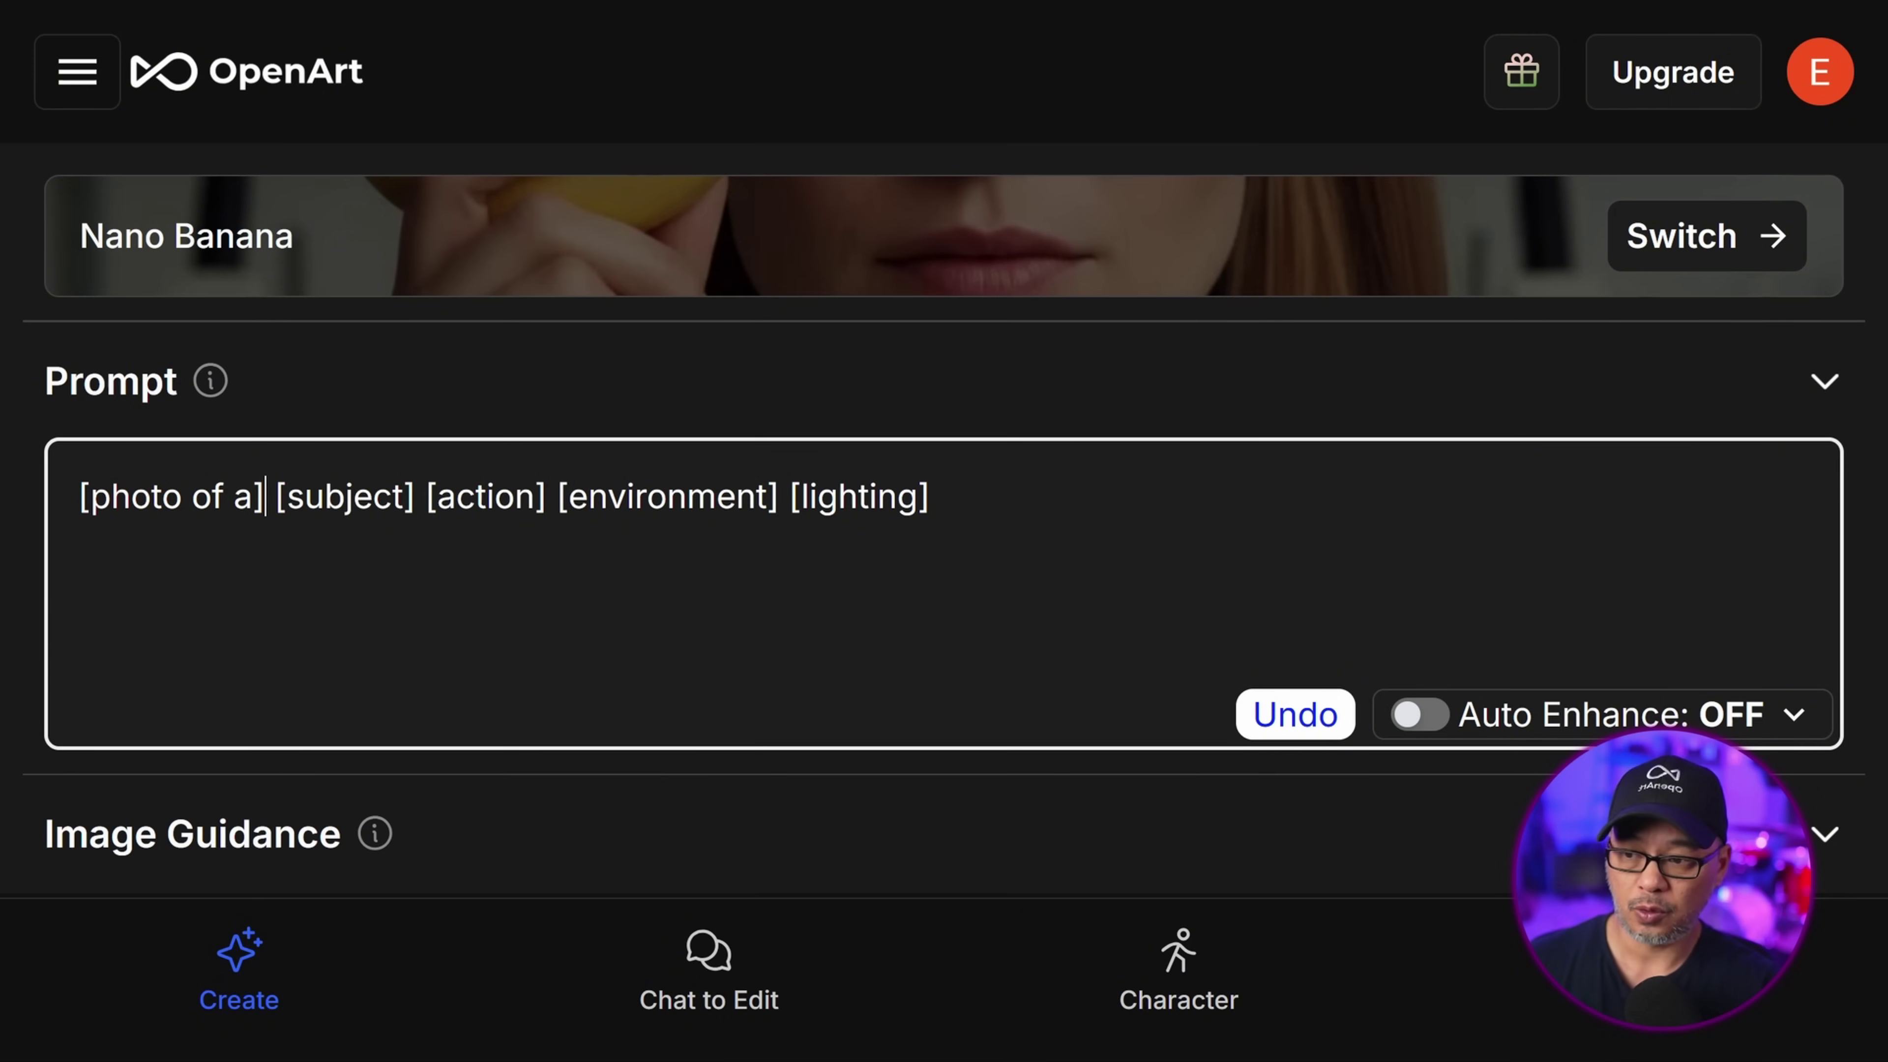
pyautogui.press('BackSpace')
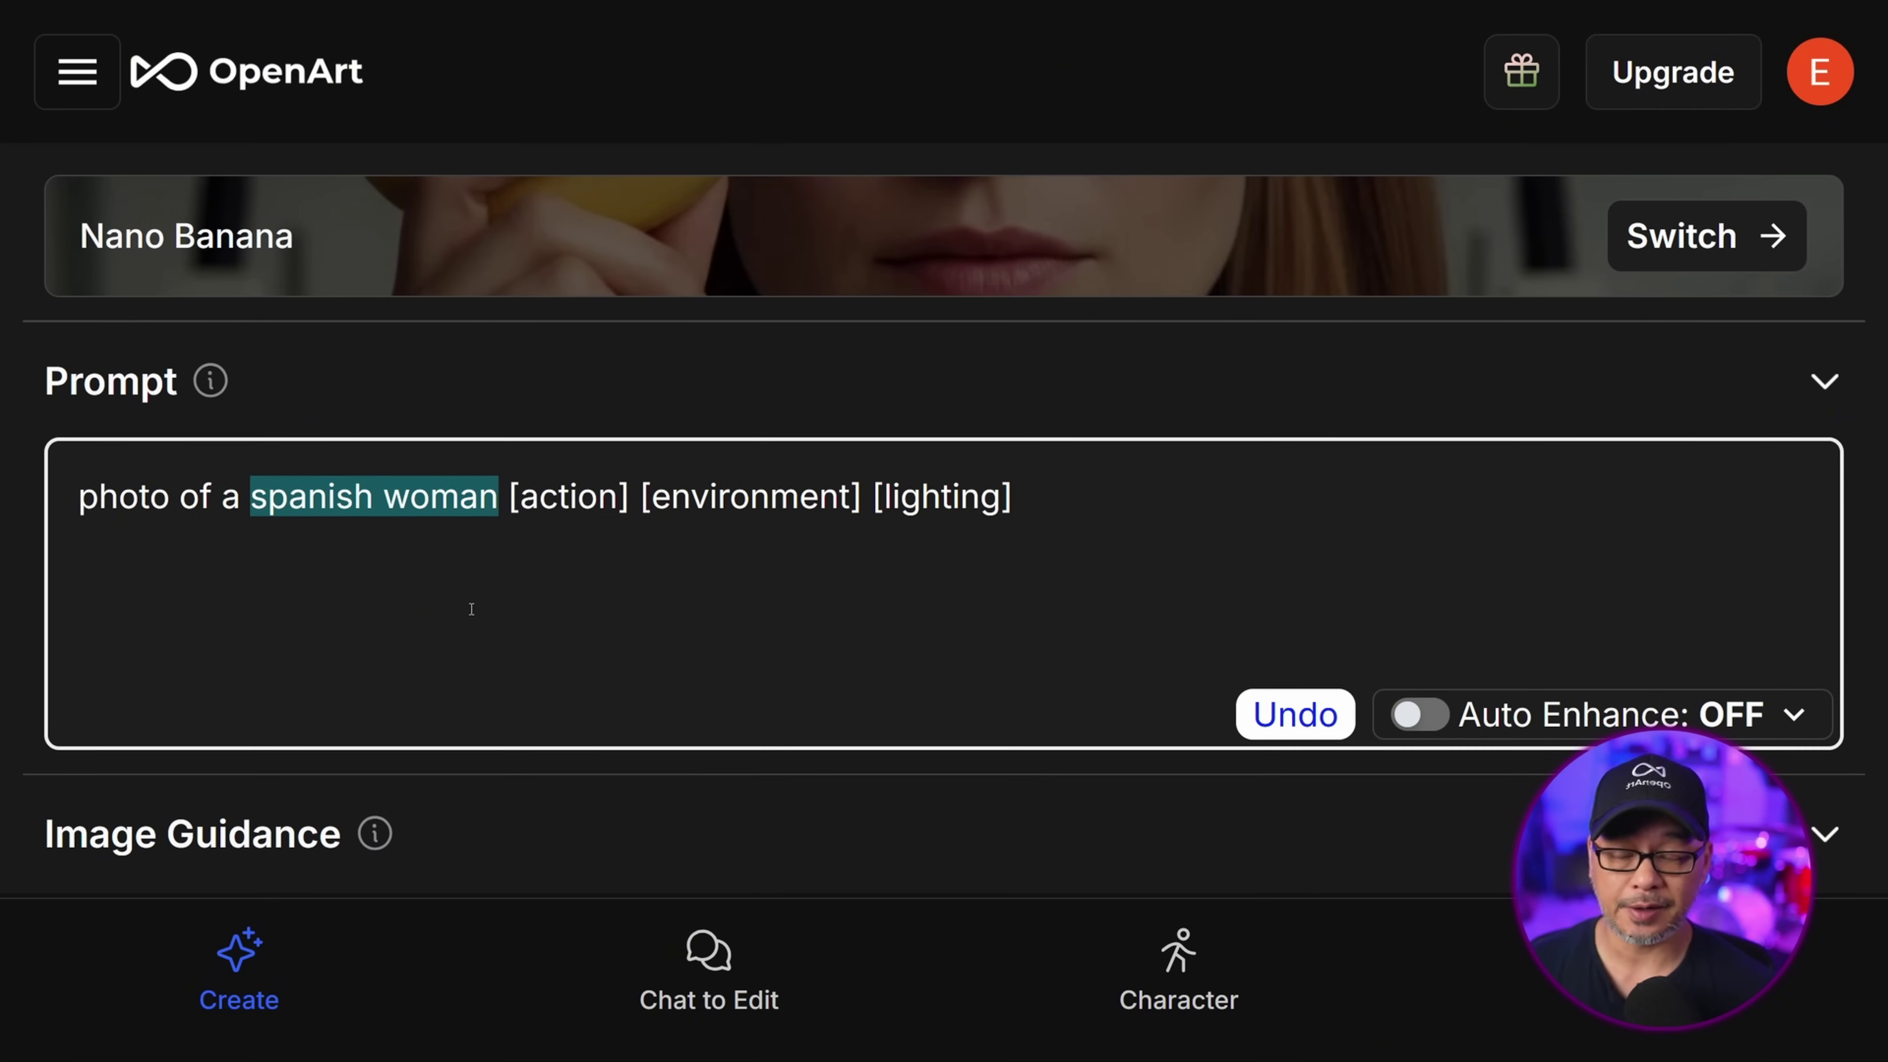
pyautogui.click(380, 496)
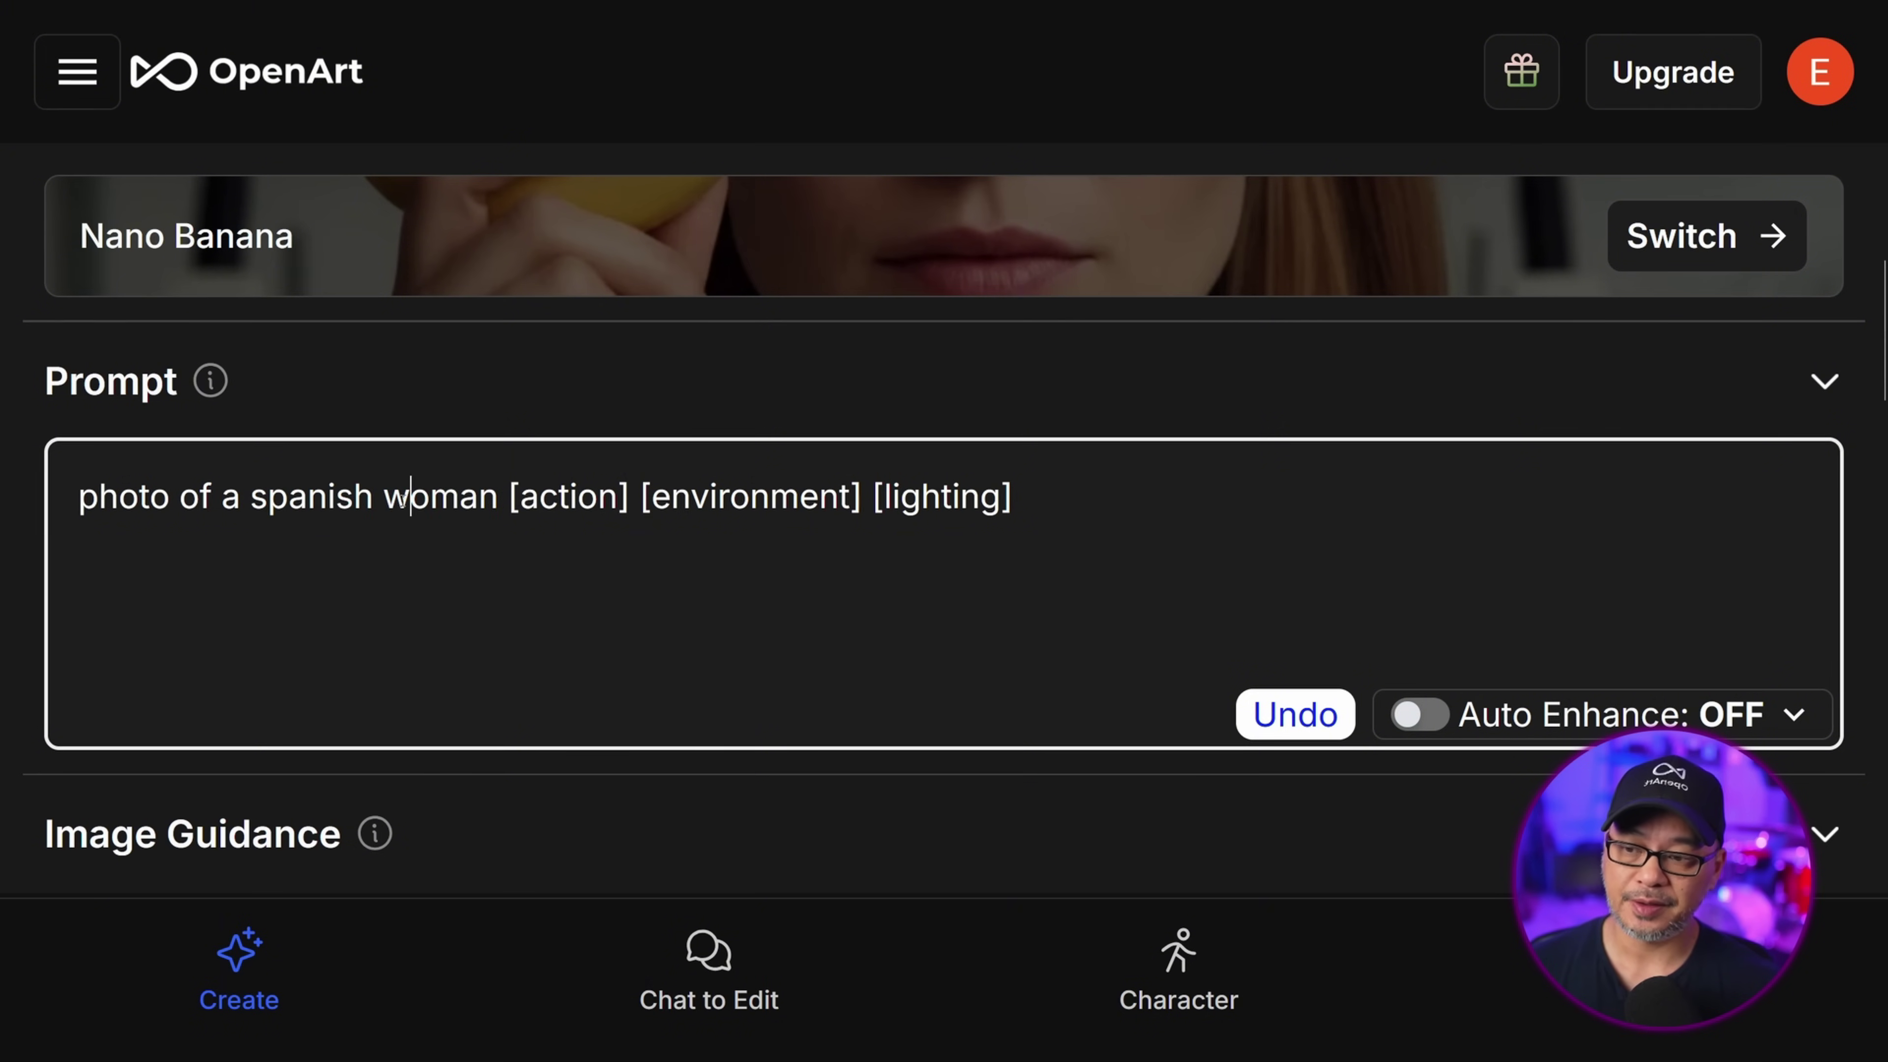
pyautogui.moveTo(383, 496); pyautogui.dragTo(501, 494)
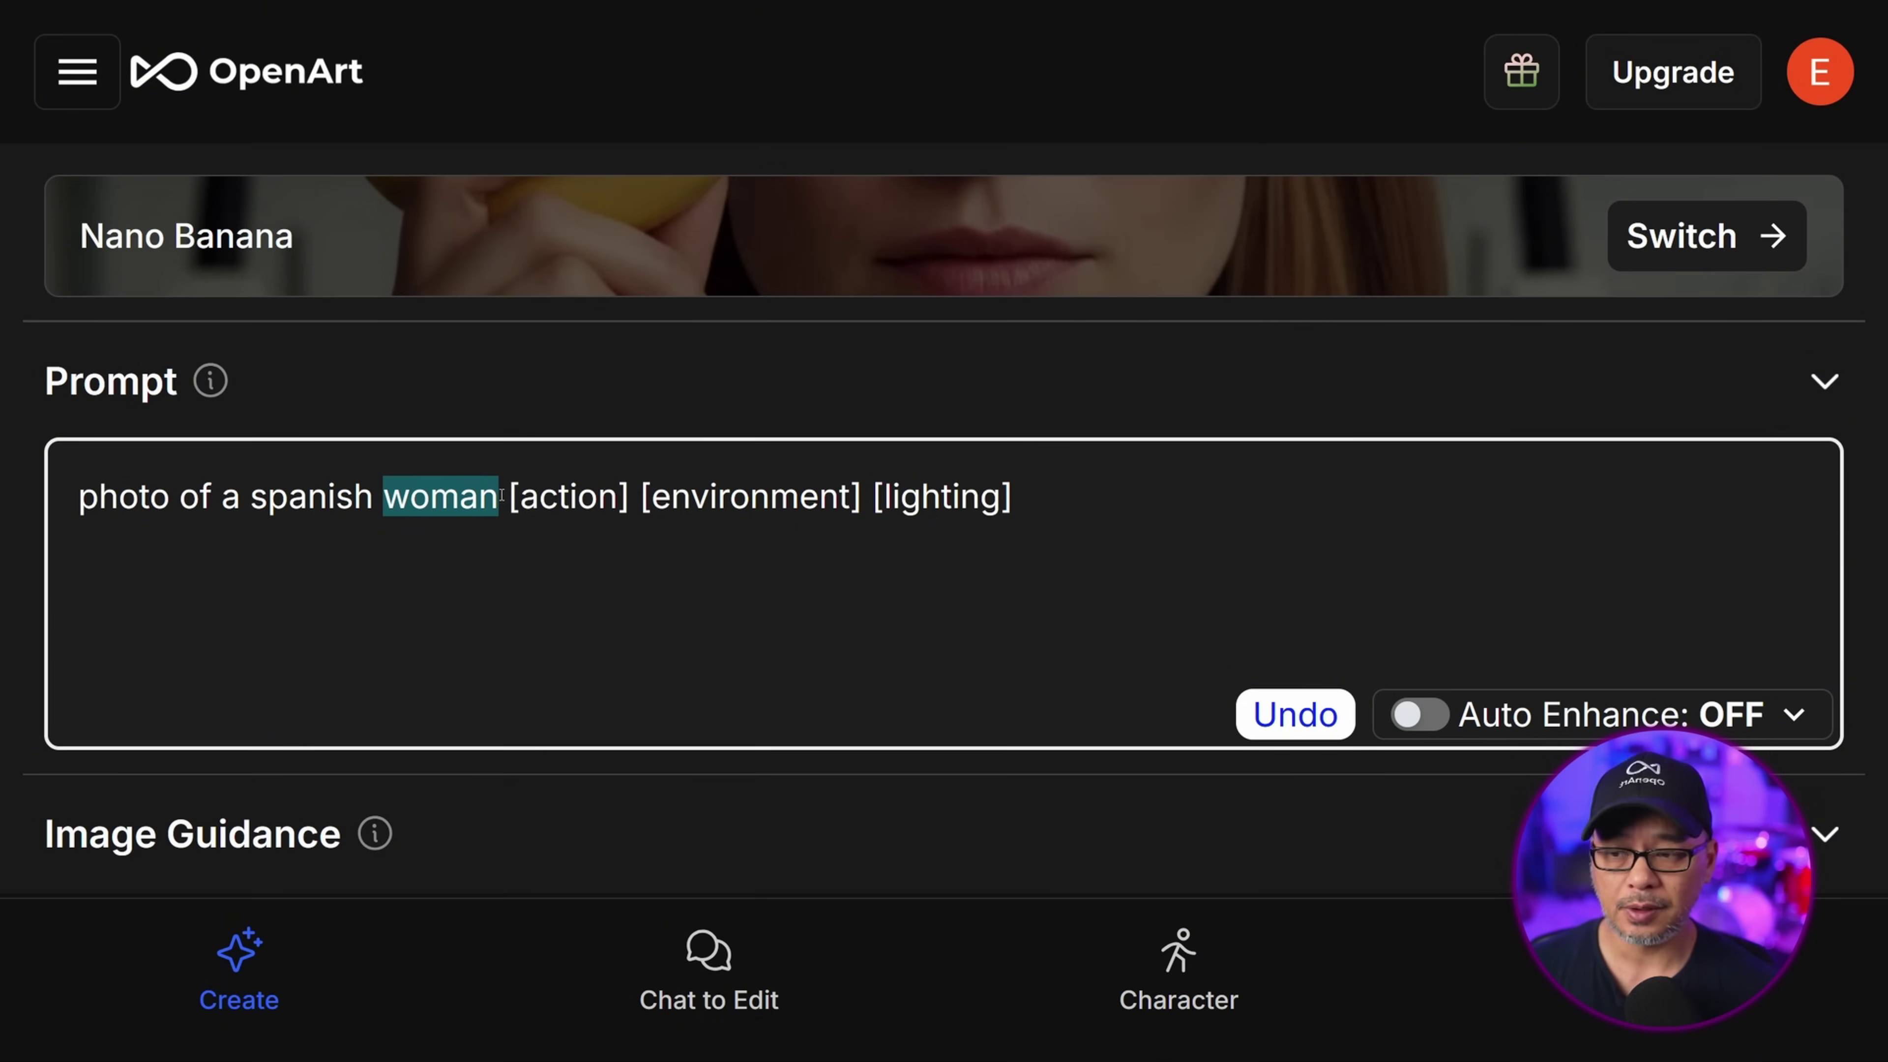
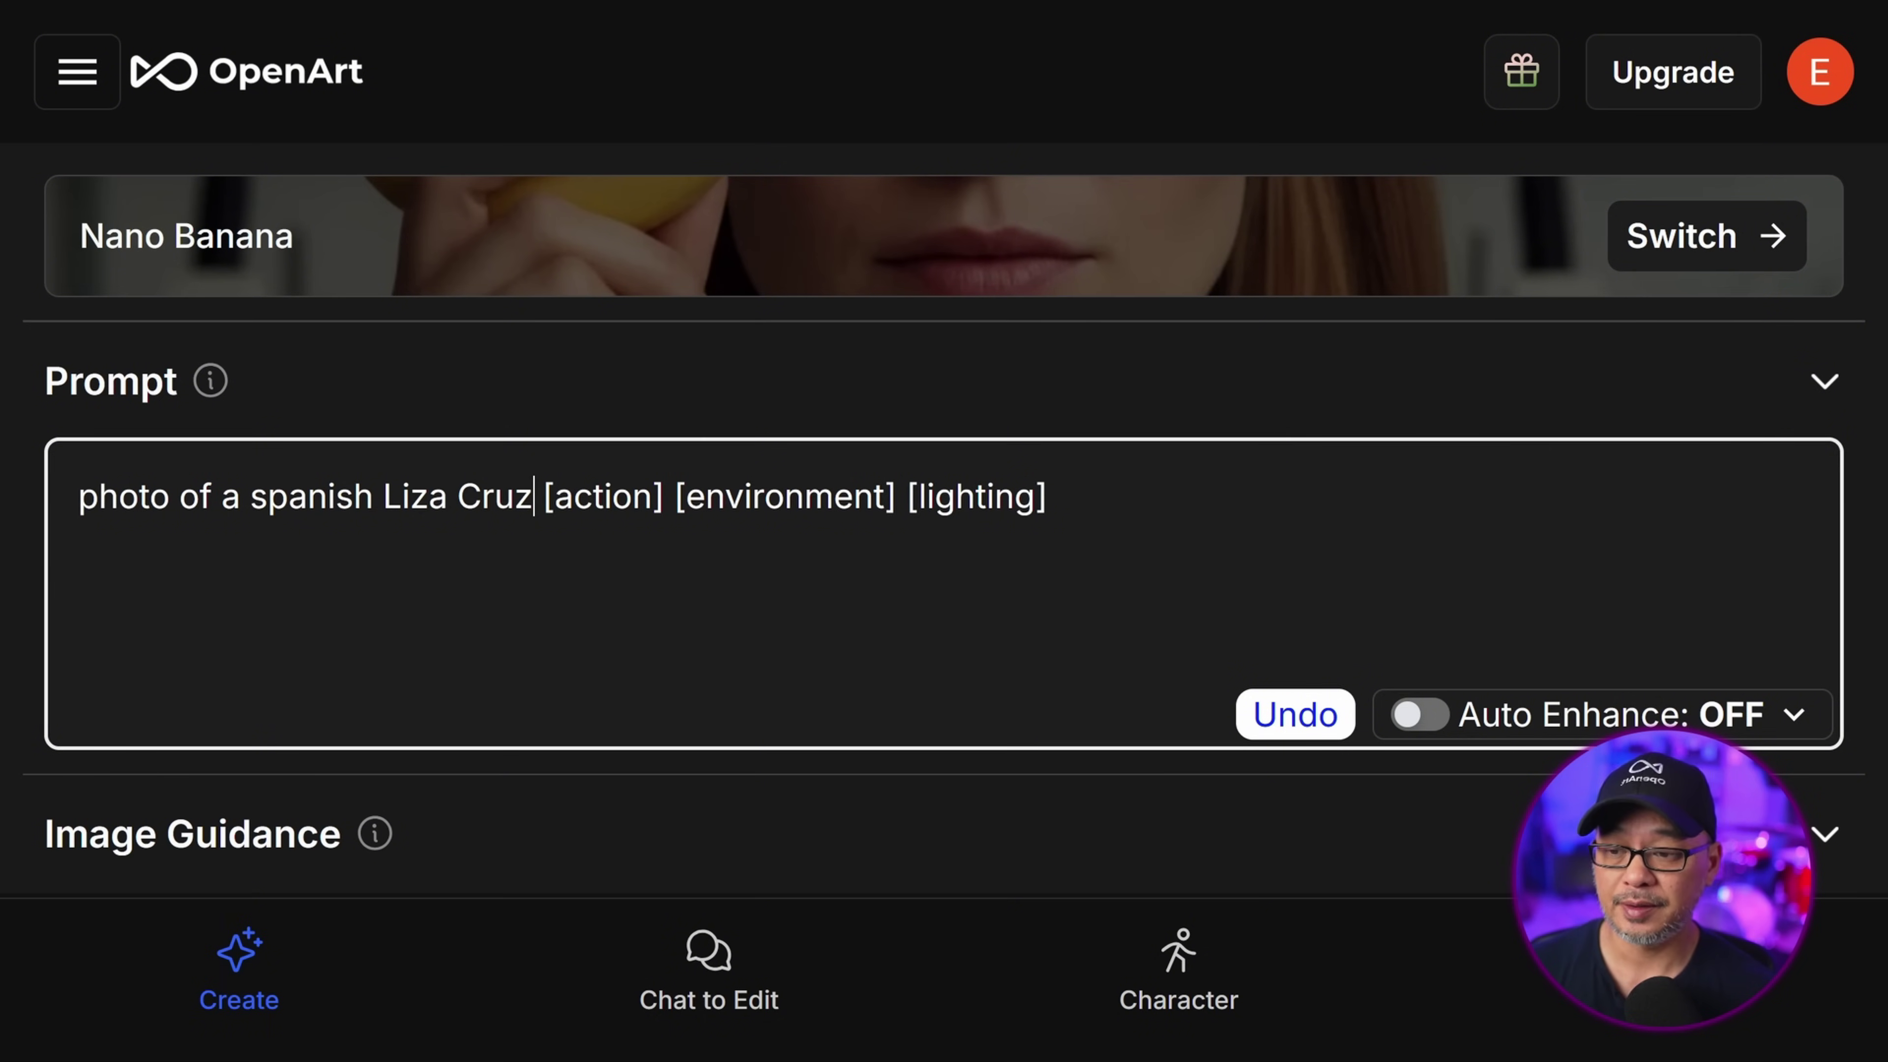
# - Replace the [action] placeholder with 'posing in front of the camera'
pyautogui.moveTo(543, 496); pyautogui.dragTo(664, 496)
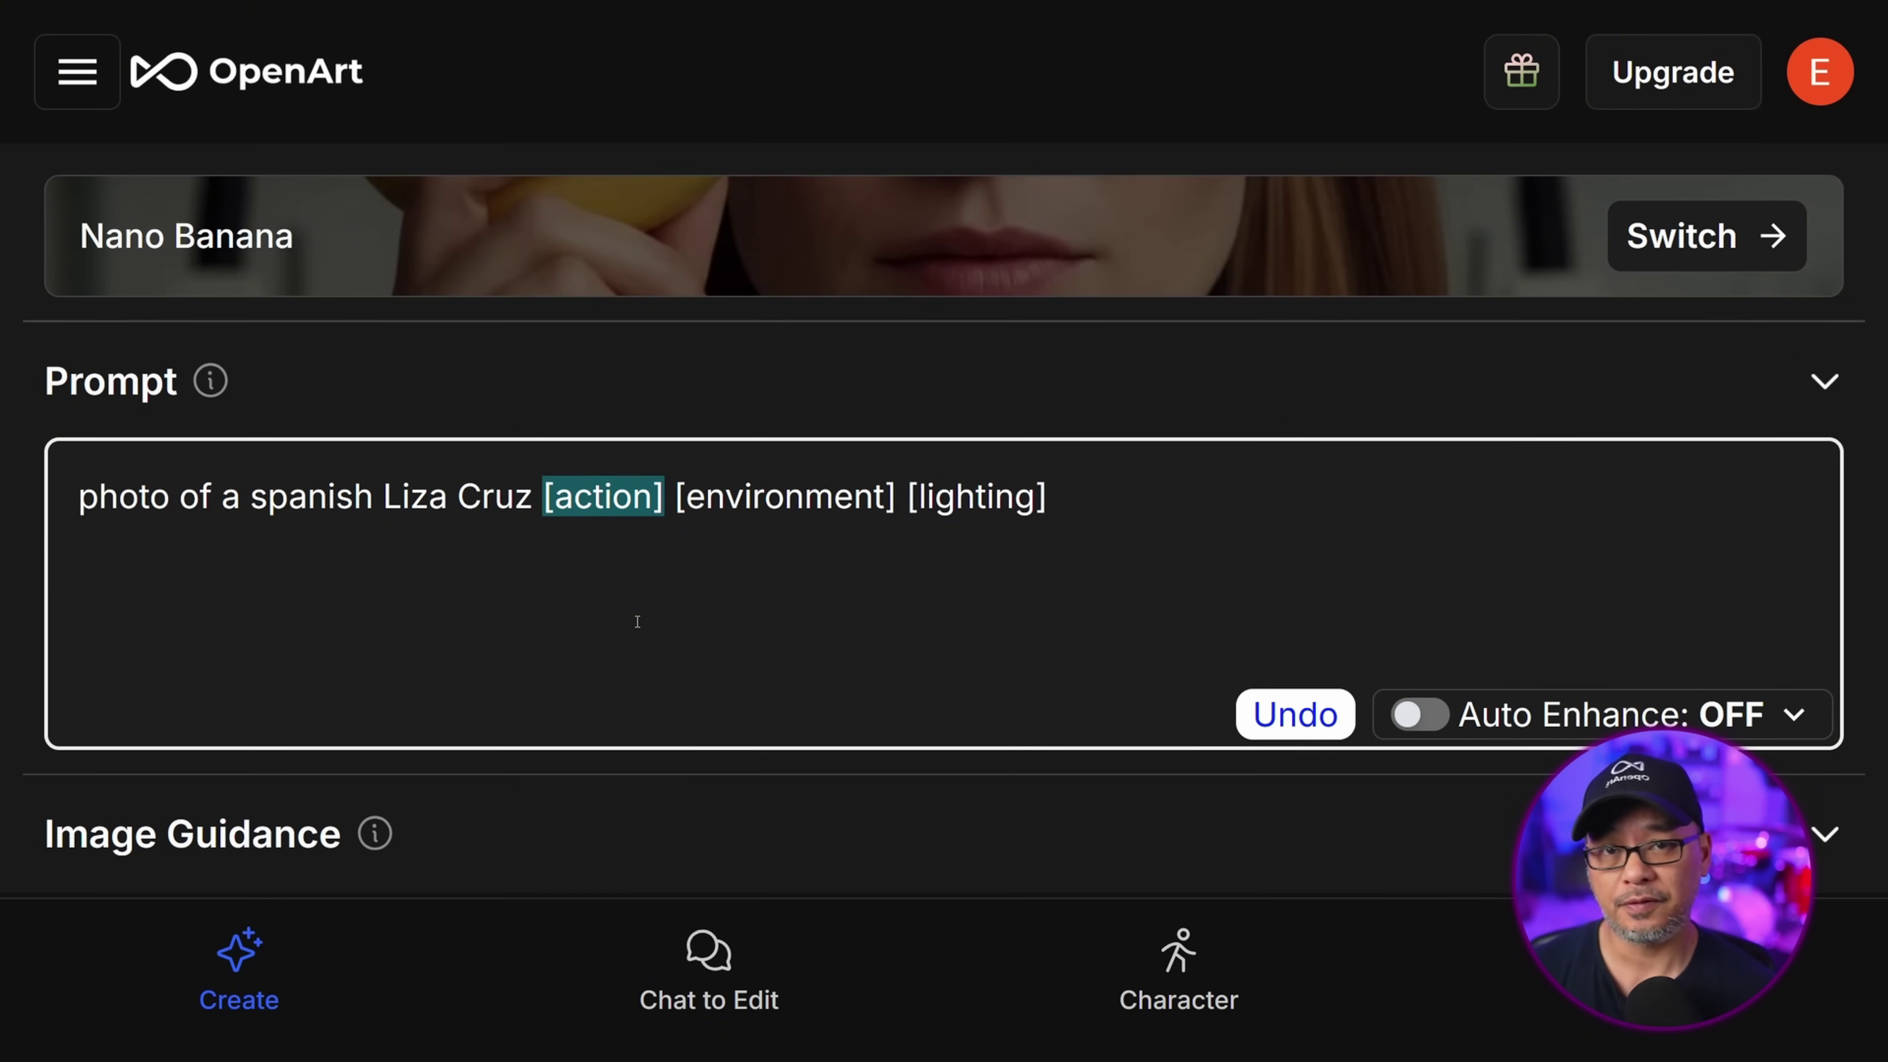
pyautogui.write('posing in front of the camera')
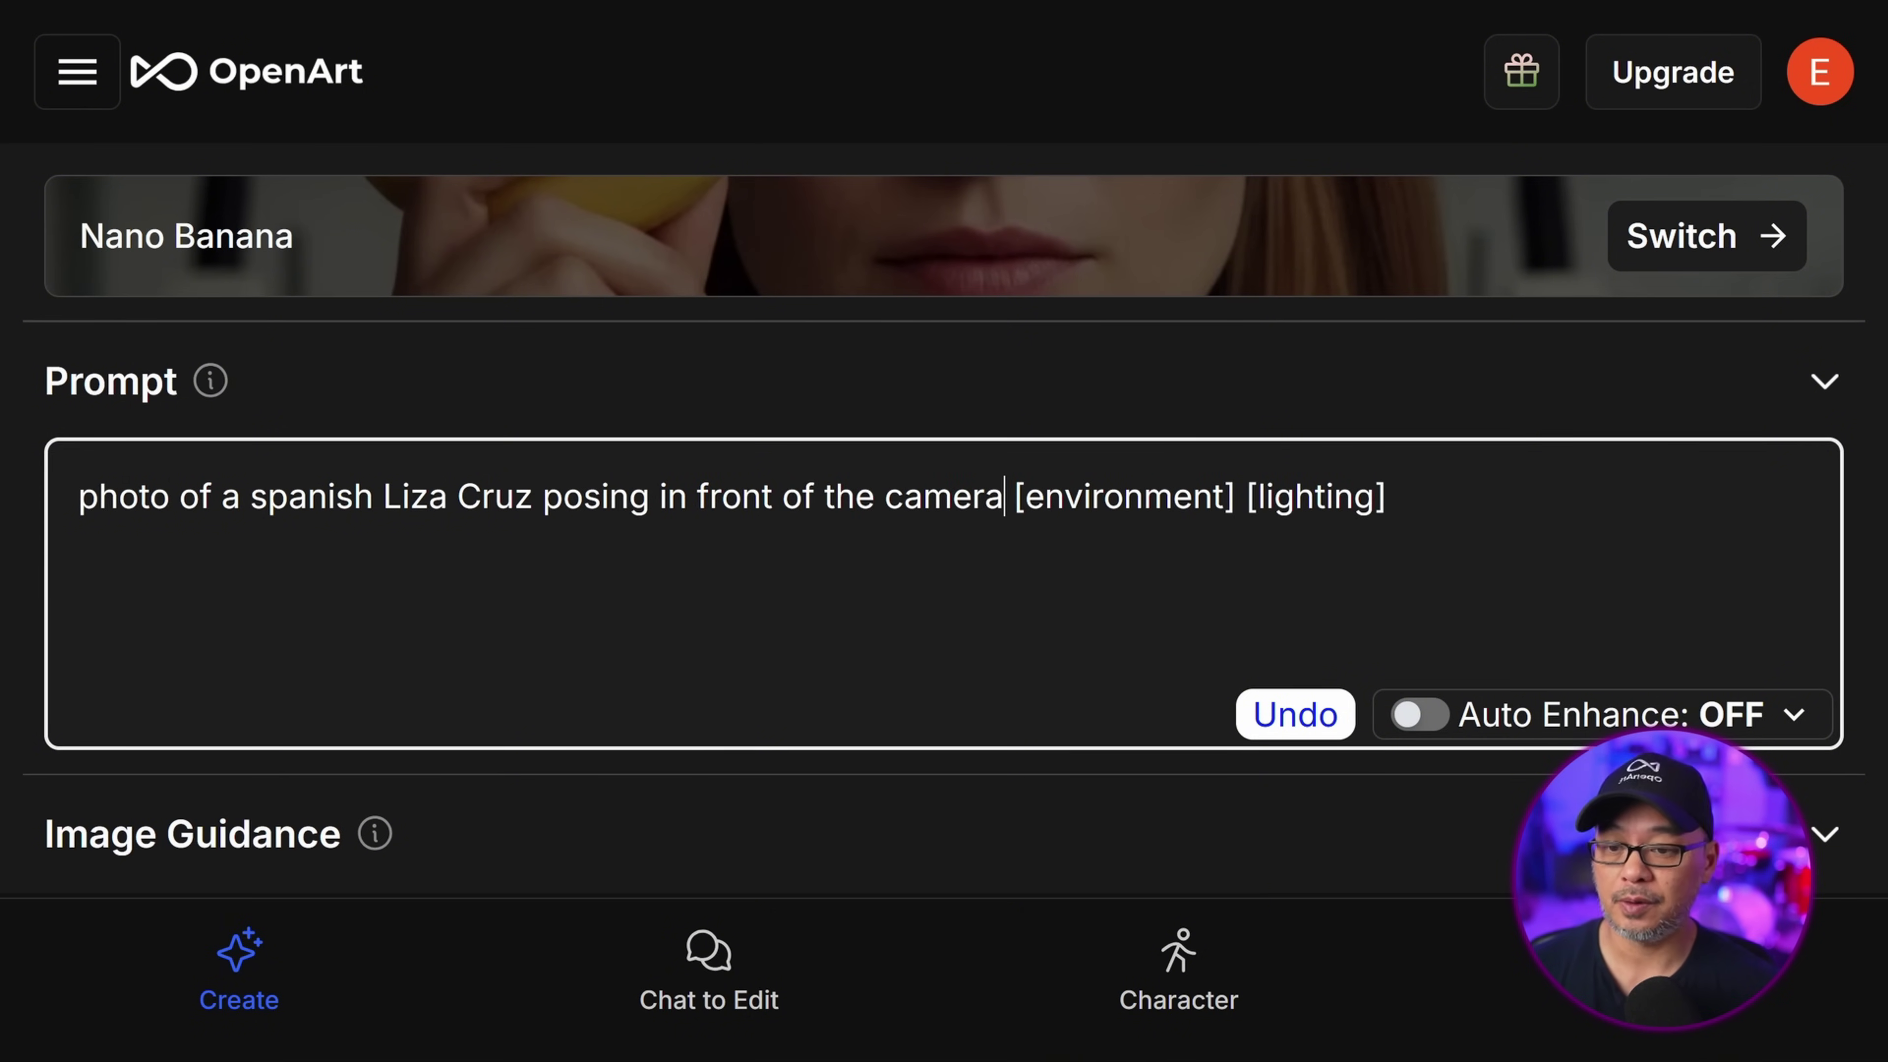
pyautogui.moveTo(1013, 496); pyautogui.dragTo(1449, 542)
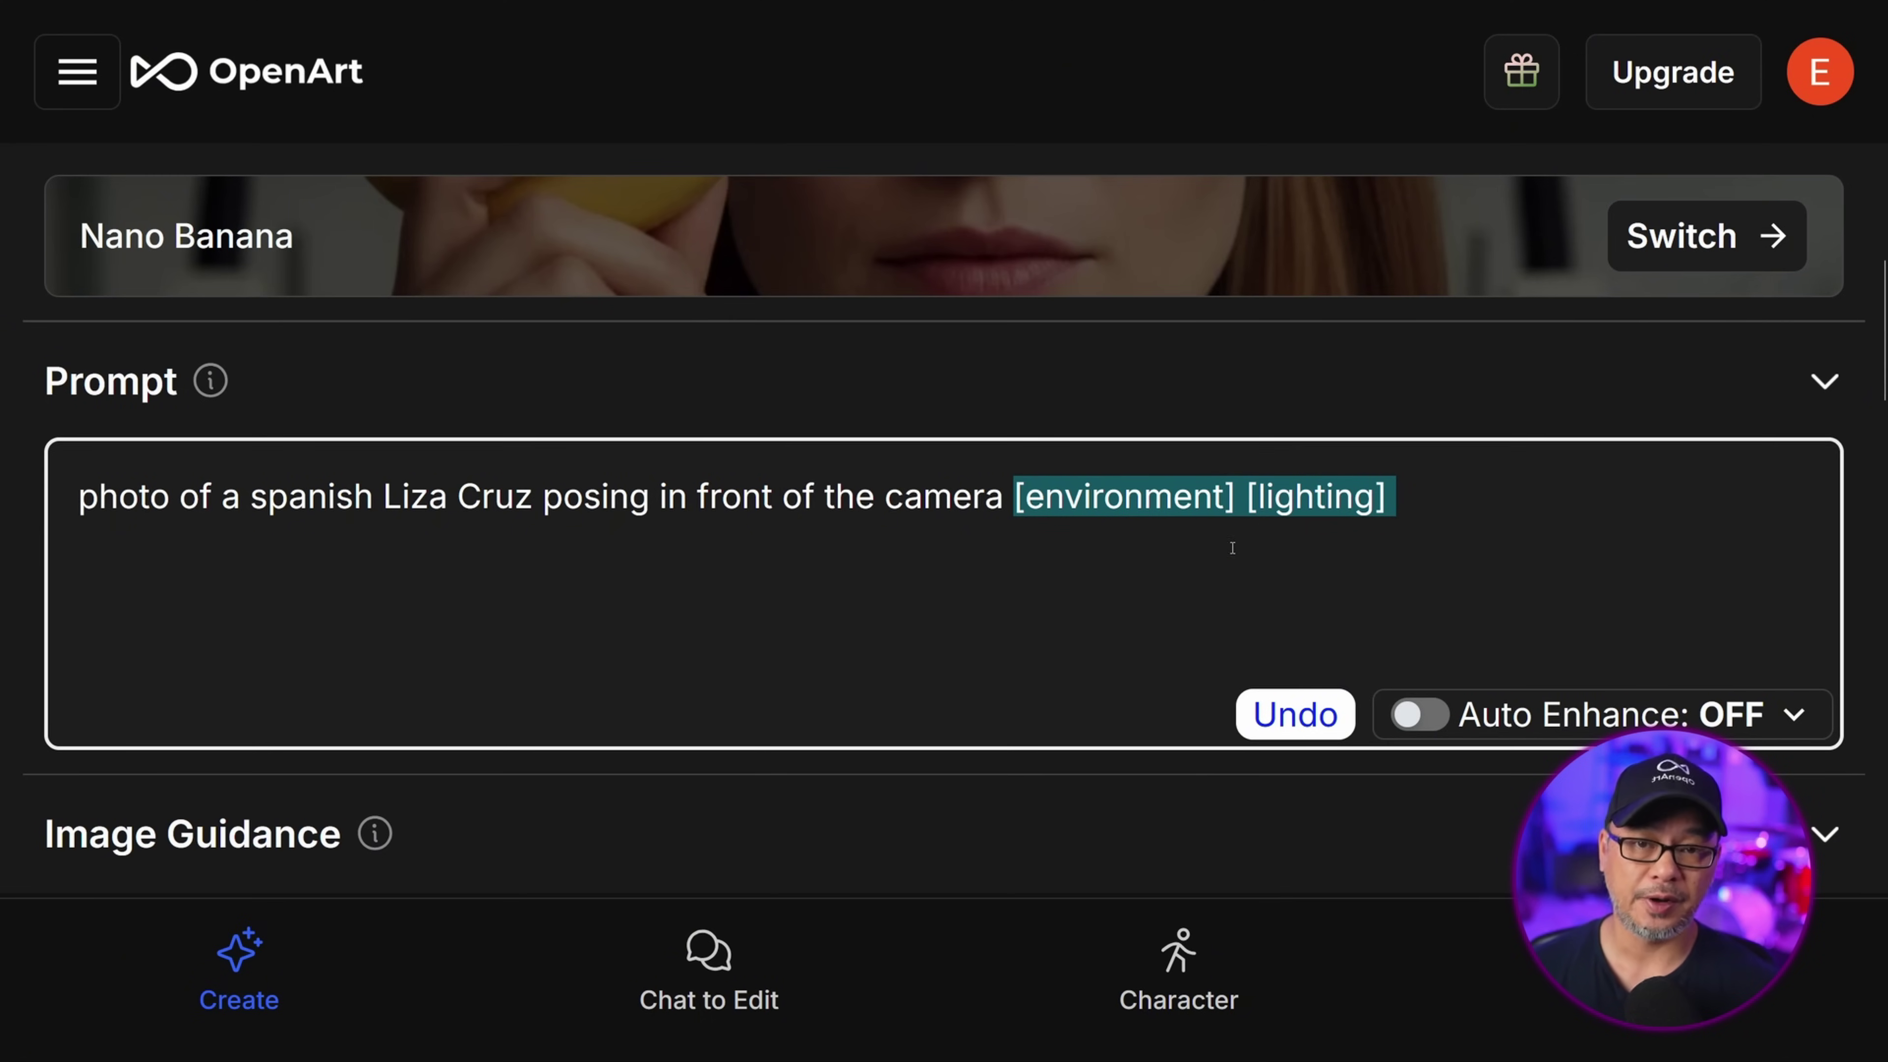
# - Replace the environment and lighting placeholders with 'plain grey background'
pyautogui.click(1171, 502)
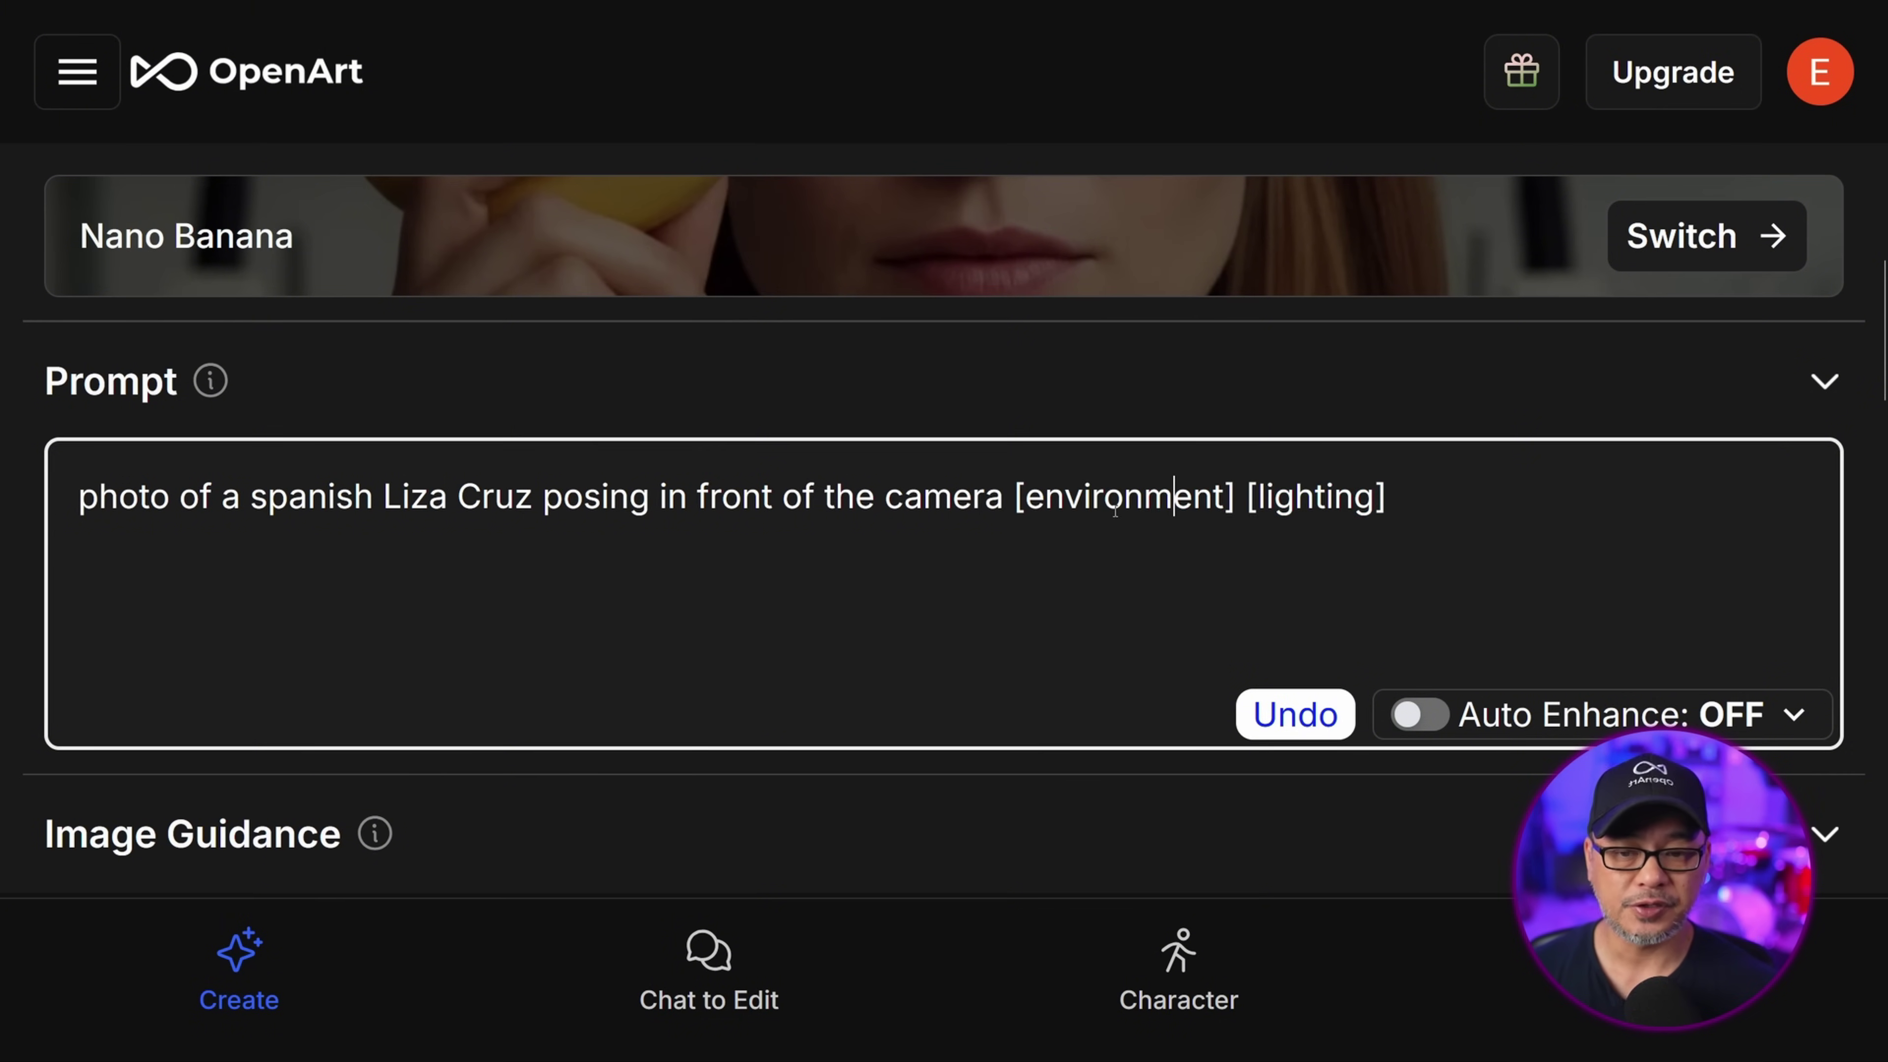
pyautogui.moveTo(1025, 496); pyautogui.dragTo(1226, 496)
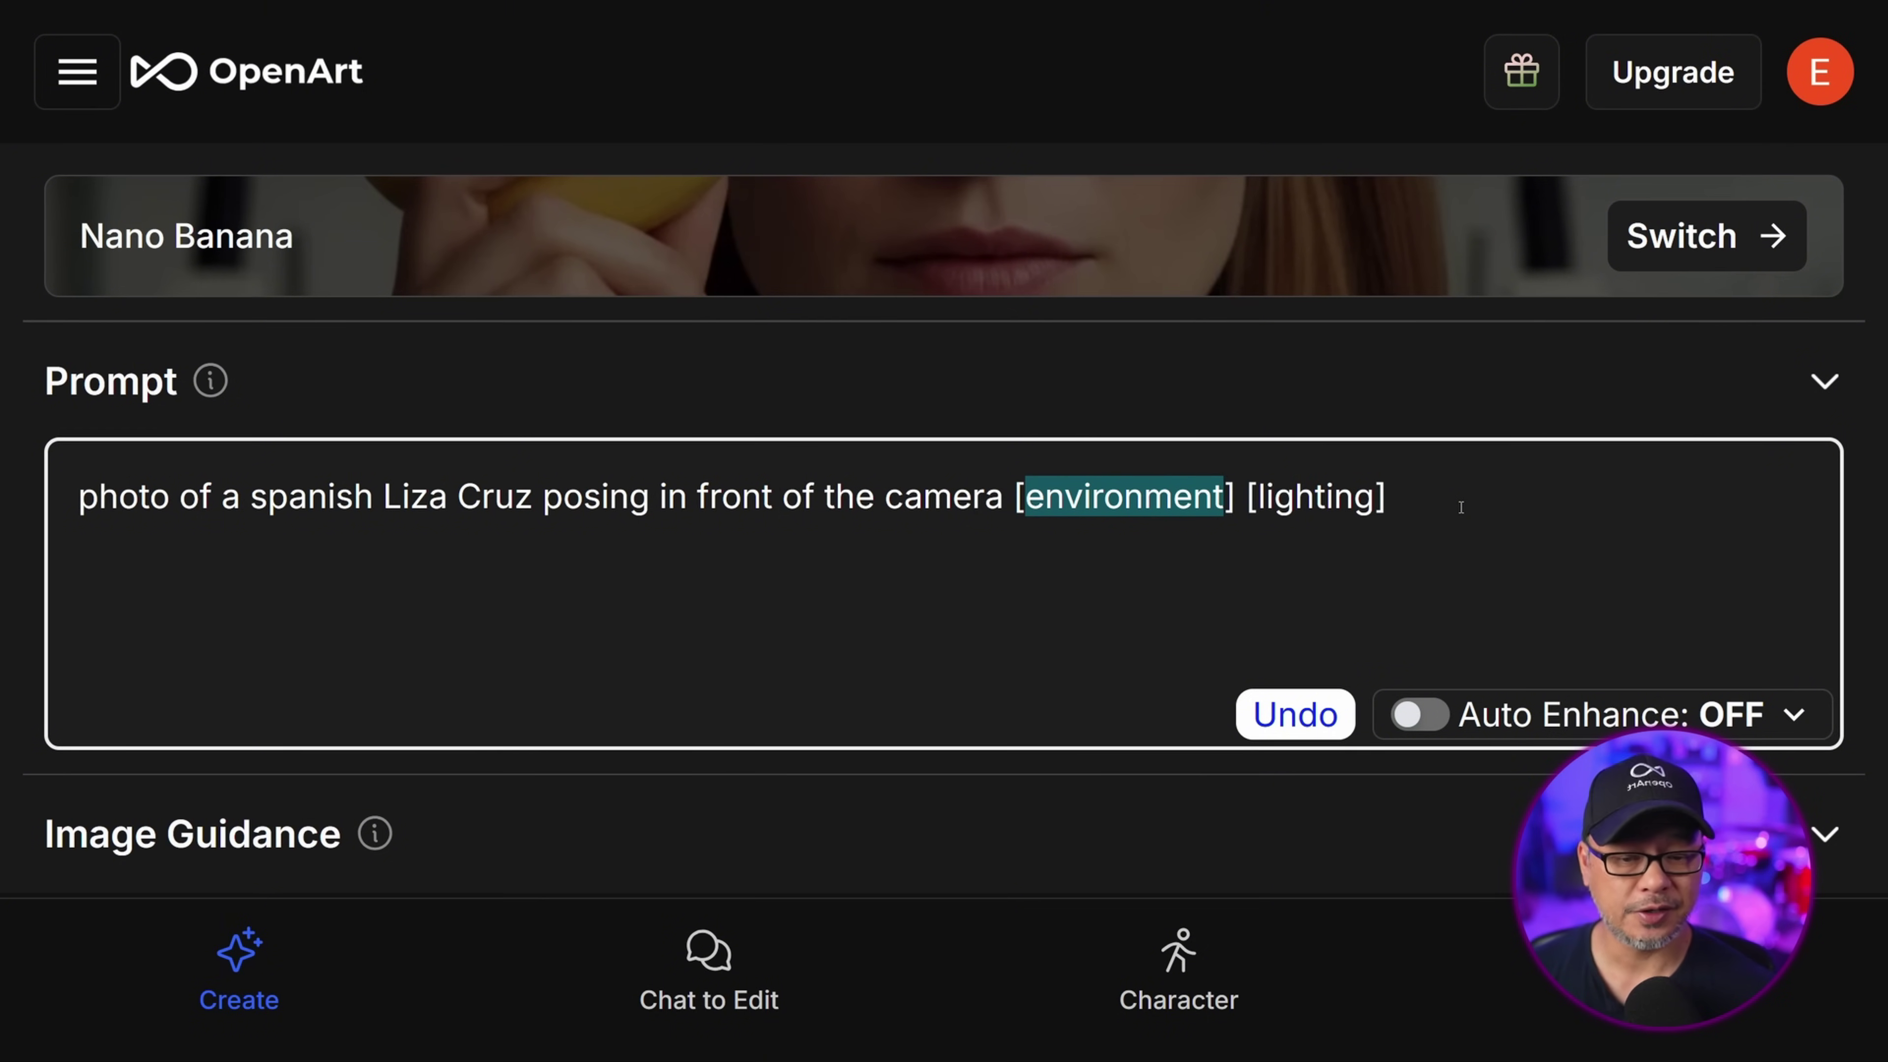
pyautogui.click(1461, 507)
pyautogui.hotkey('ctrl', 'BackSpace')
pyautogui.hotkey('ctrl', 'BackSpace')
pyautogui.hotkey('ctrl', 'BackSpace')
pyautogui.hotkey('ctrl', 'BackSpace')
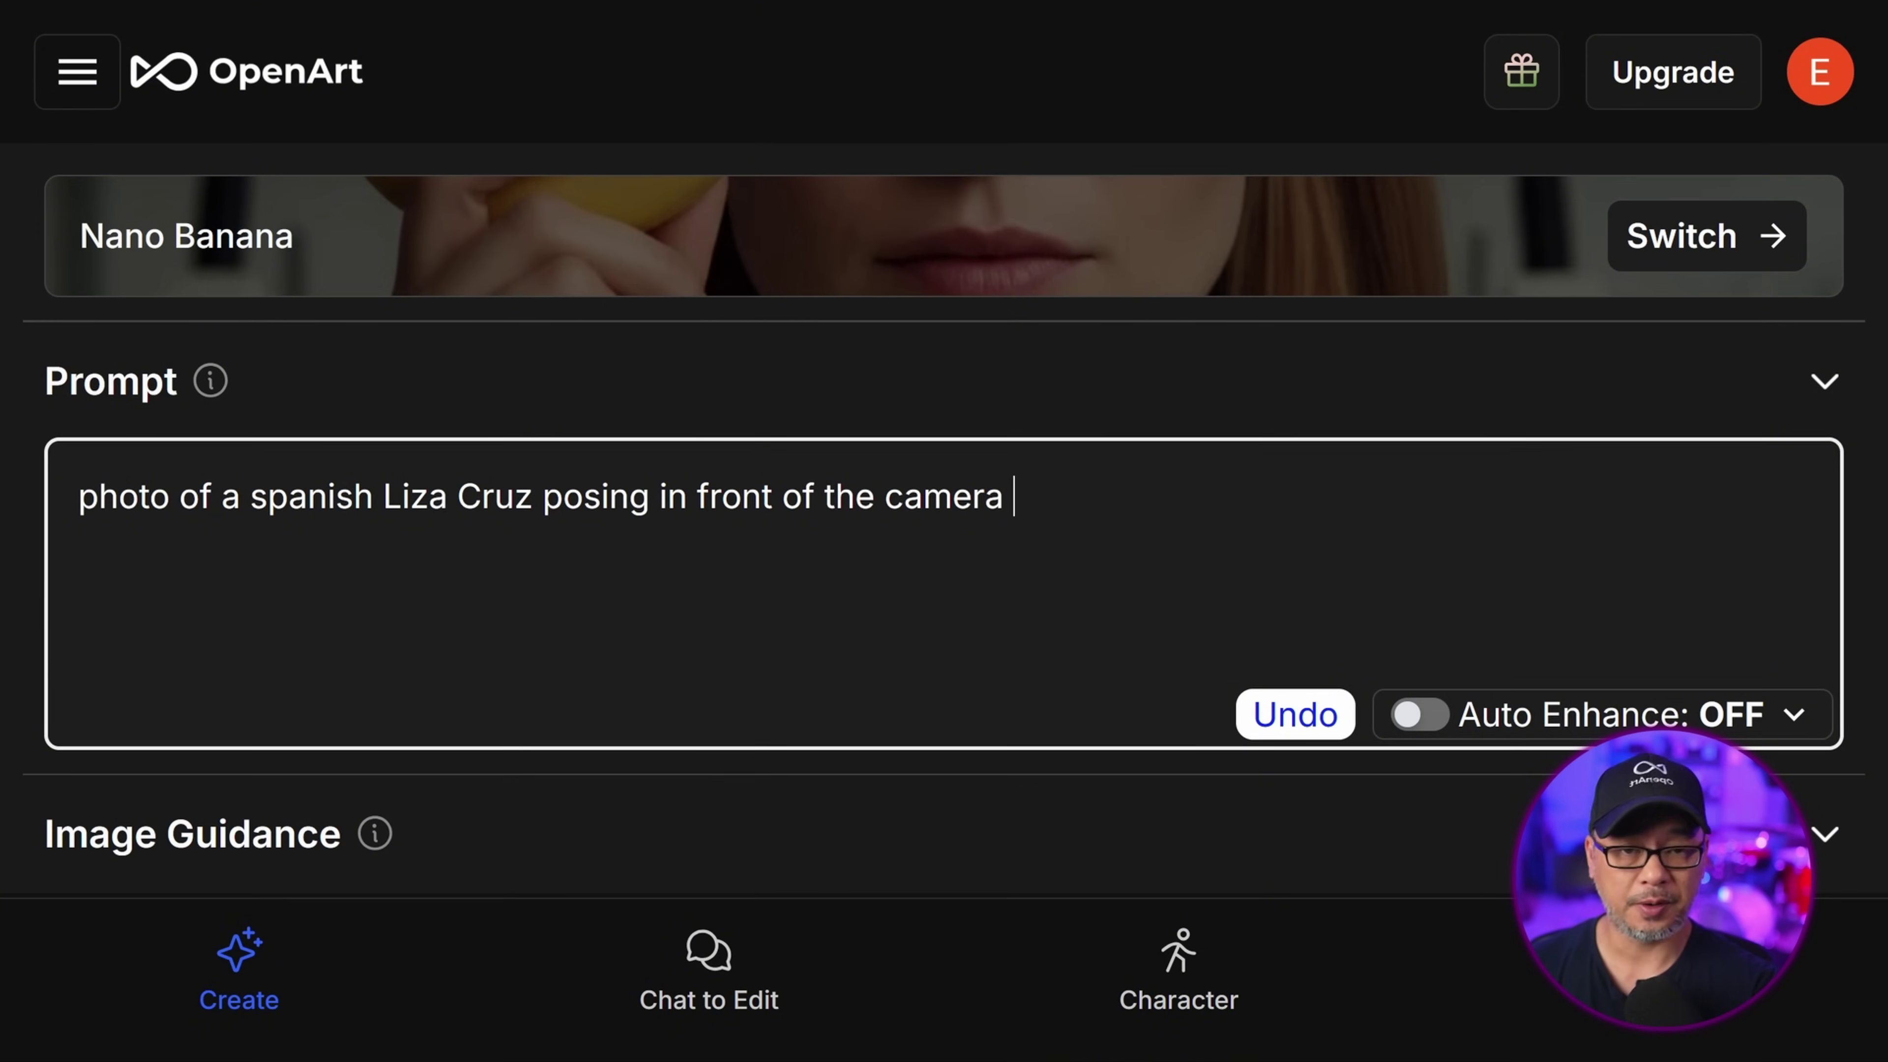
pyautogui.write('plain grey background')
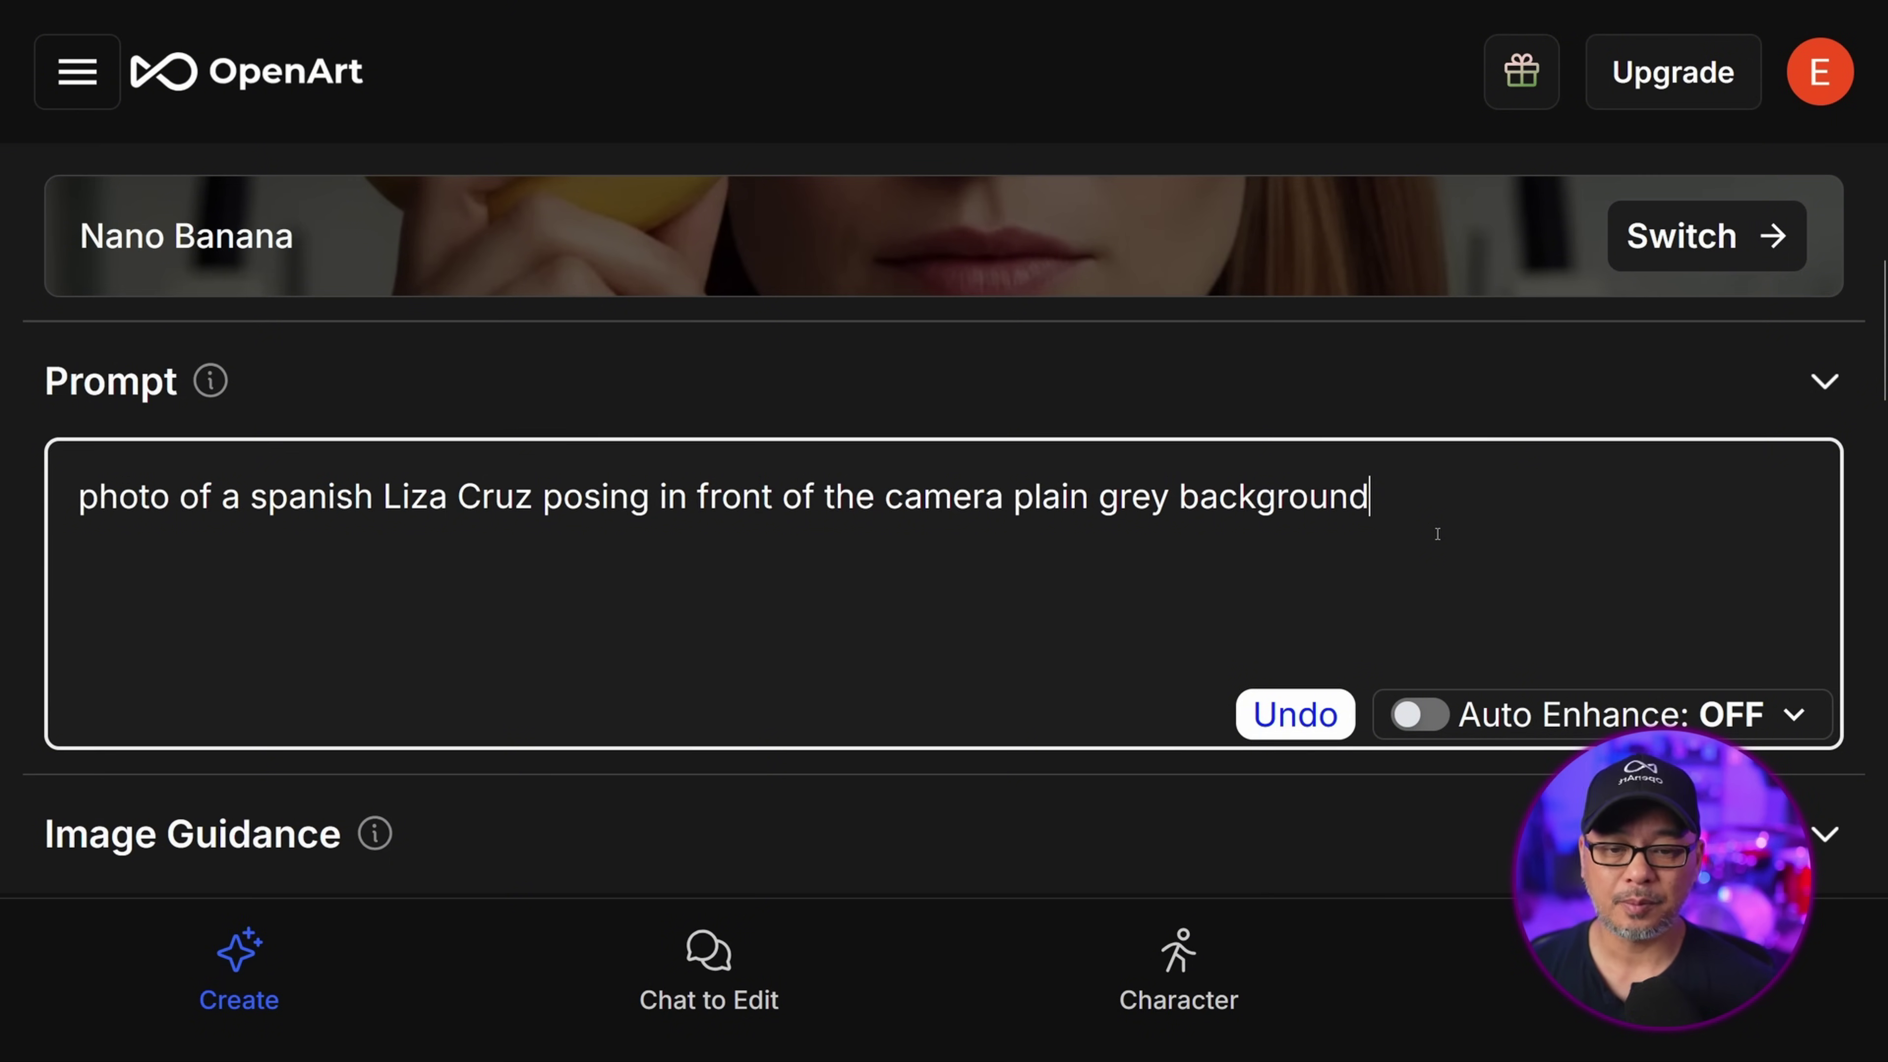
# - Turn on Auto Enhance and generate the images
pyautogui.click(1420, 715)
pyautogui.scroll(-10, 961, 498)
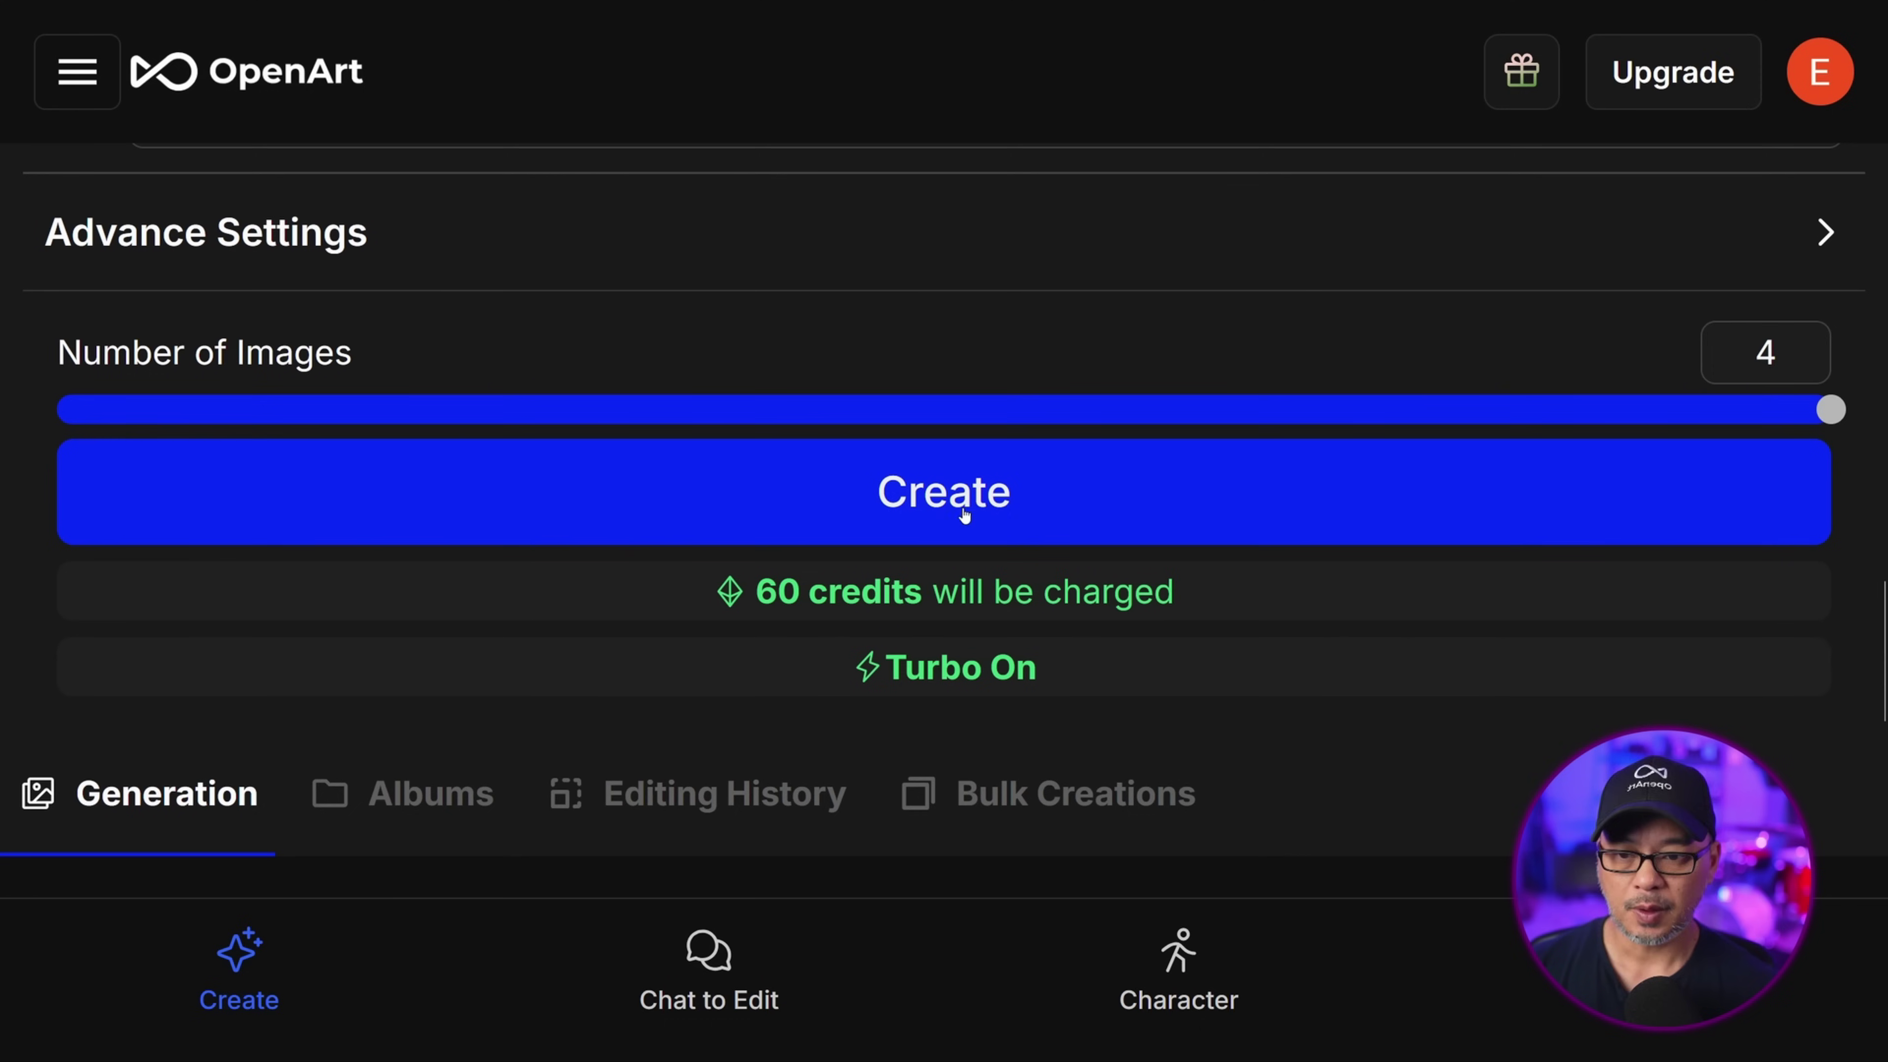
pyautogui.click(1061, 503)
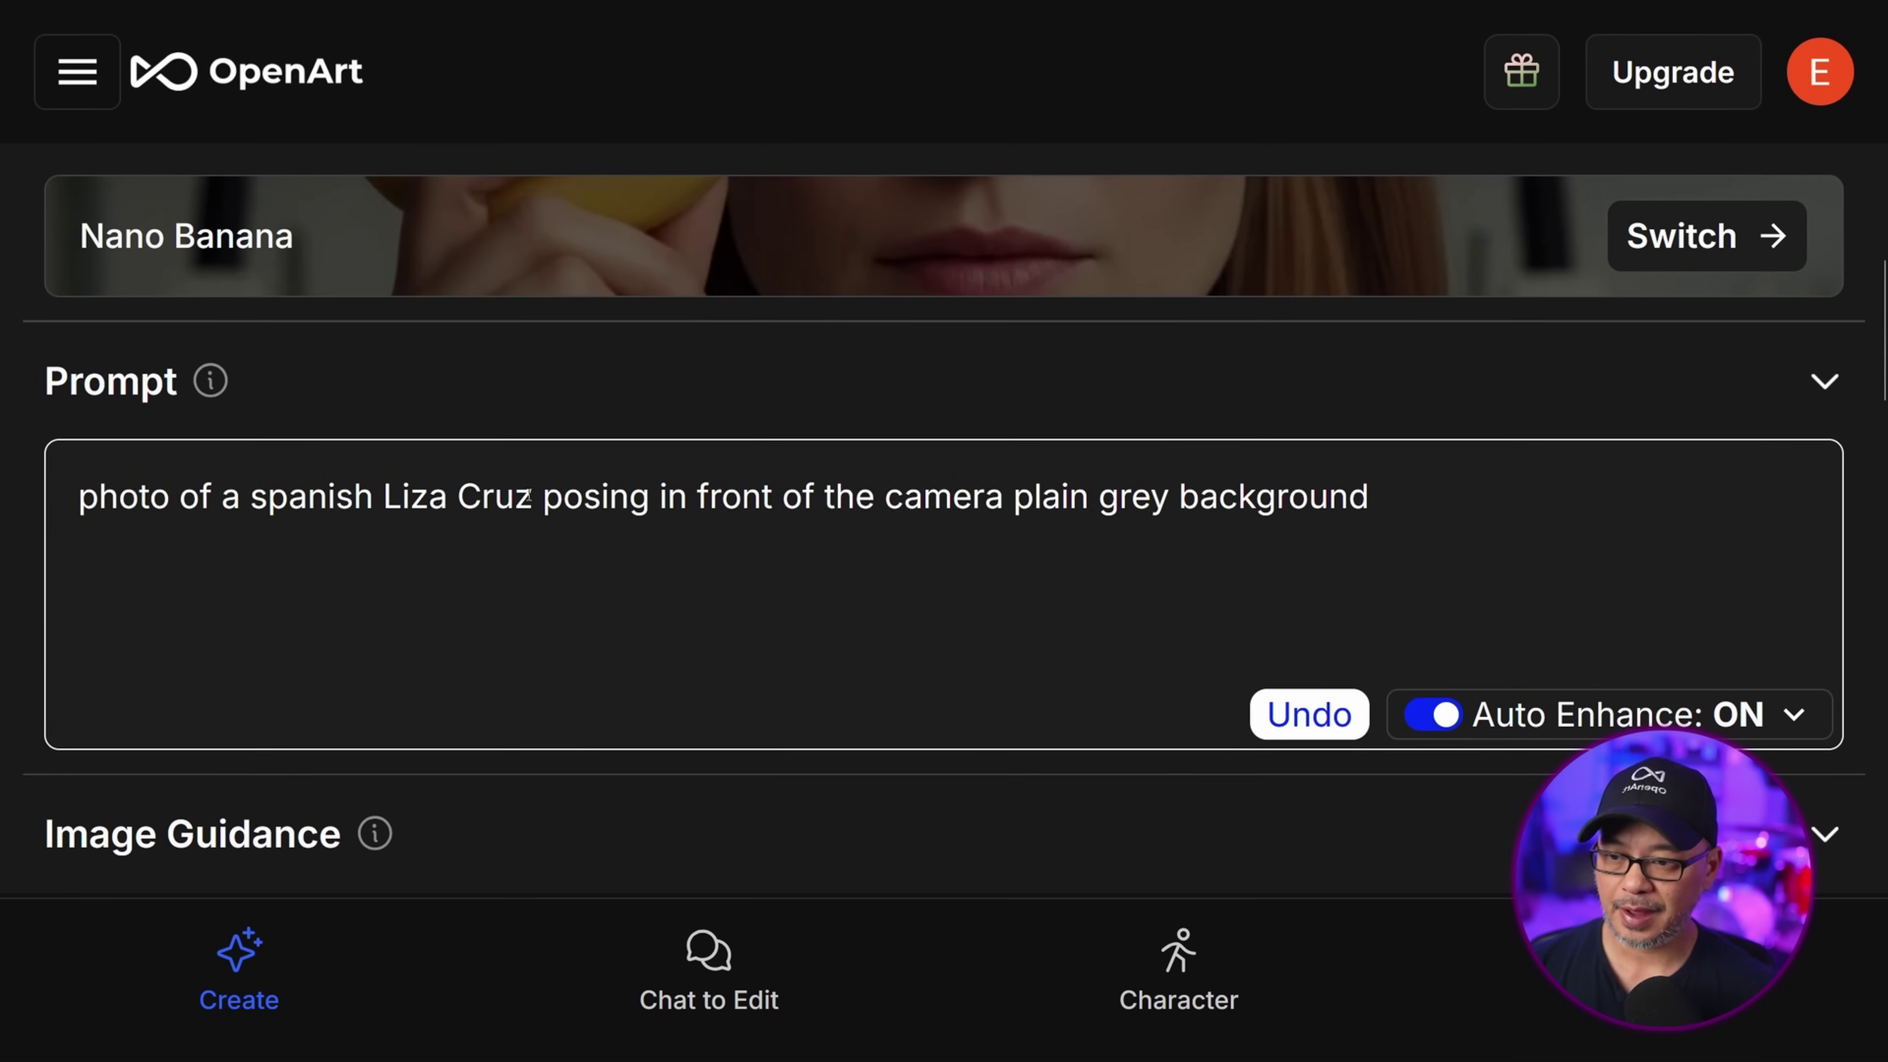
# - Add long wavy brown hair, green eyes and a choker to the subject, then browse the portraits
pyautogui.click(529, 496)
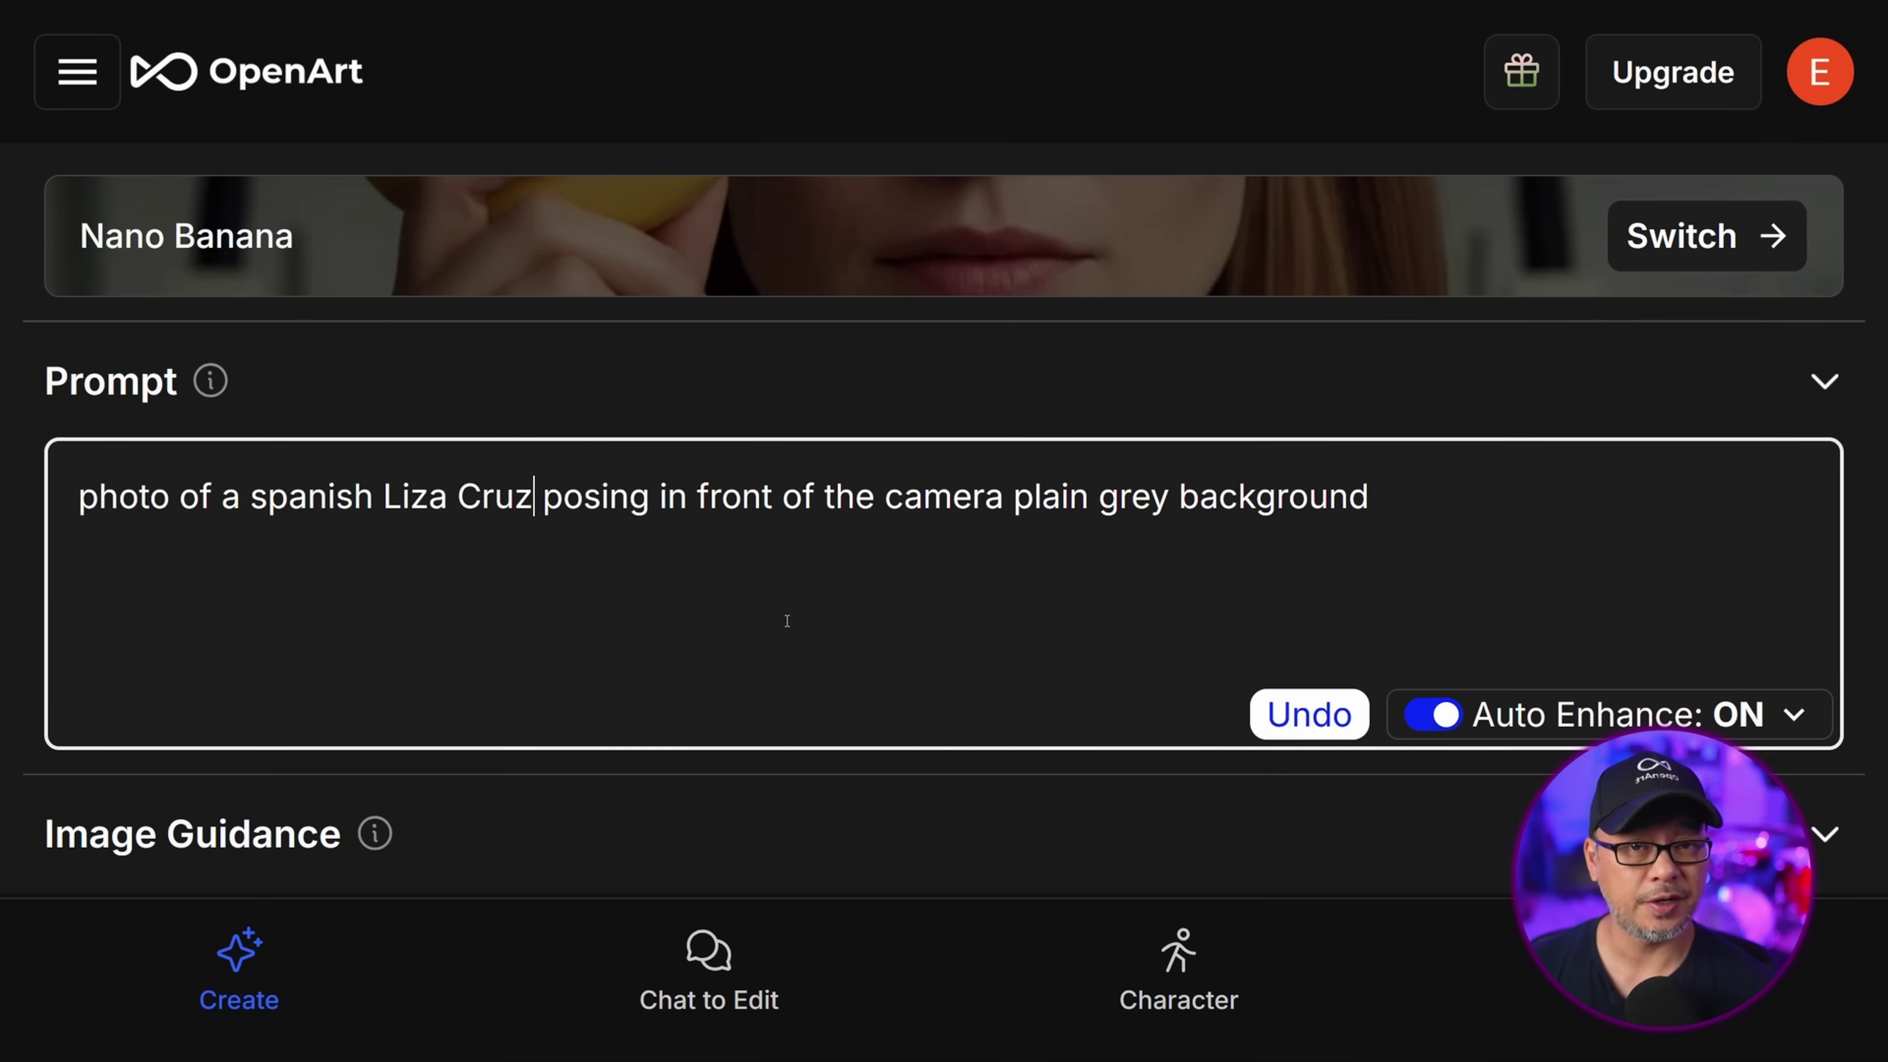
pyautogui.write(', long wavy brown hair')
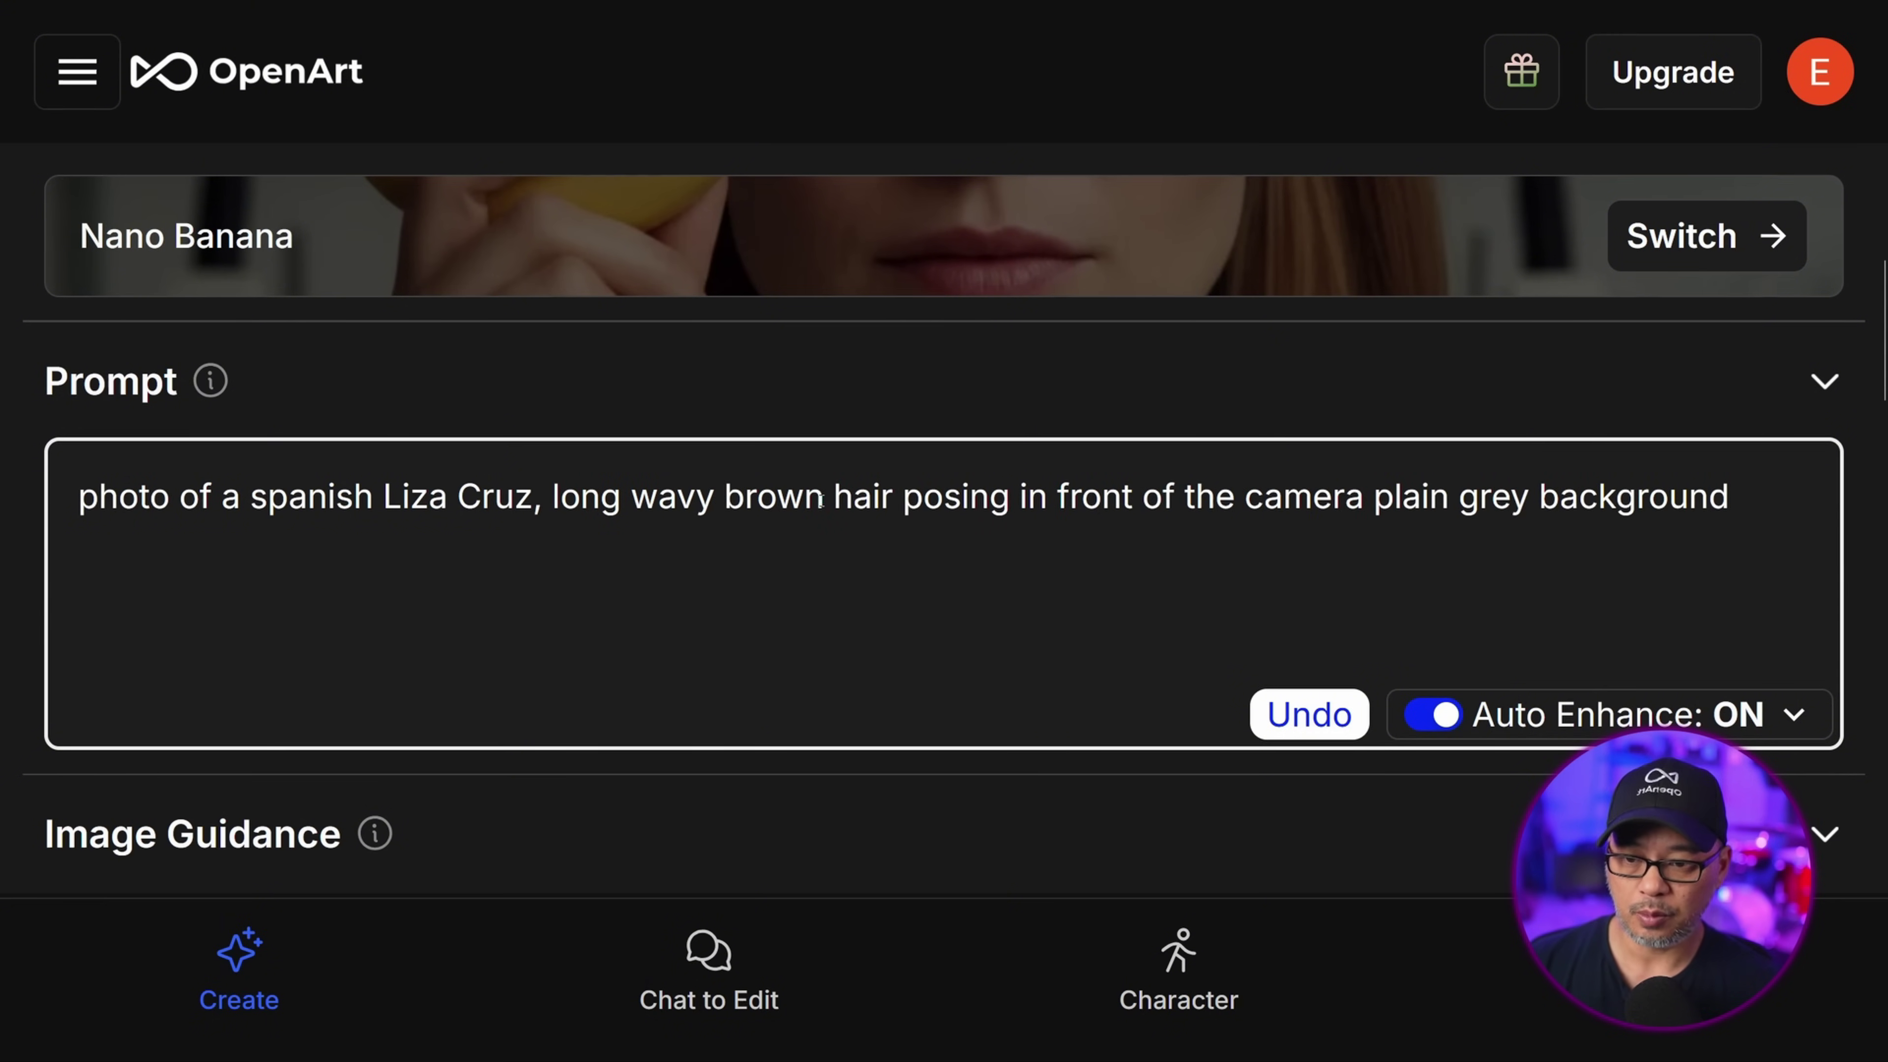
pyautogui.write(', green eyes')
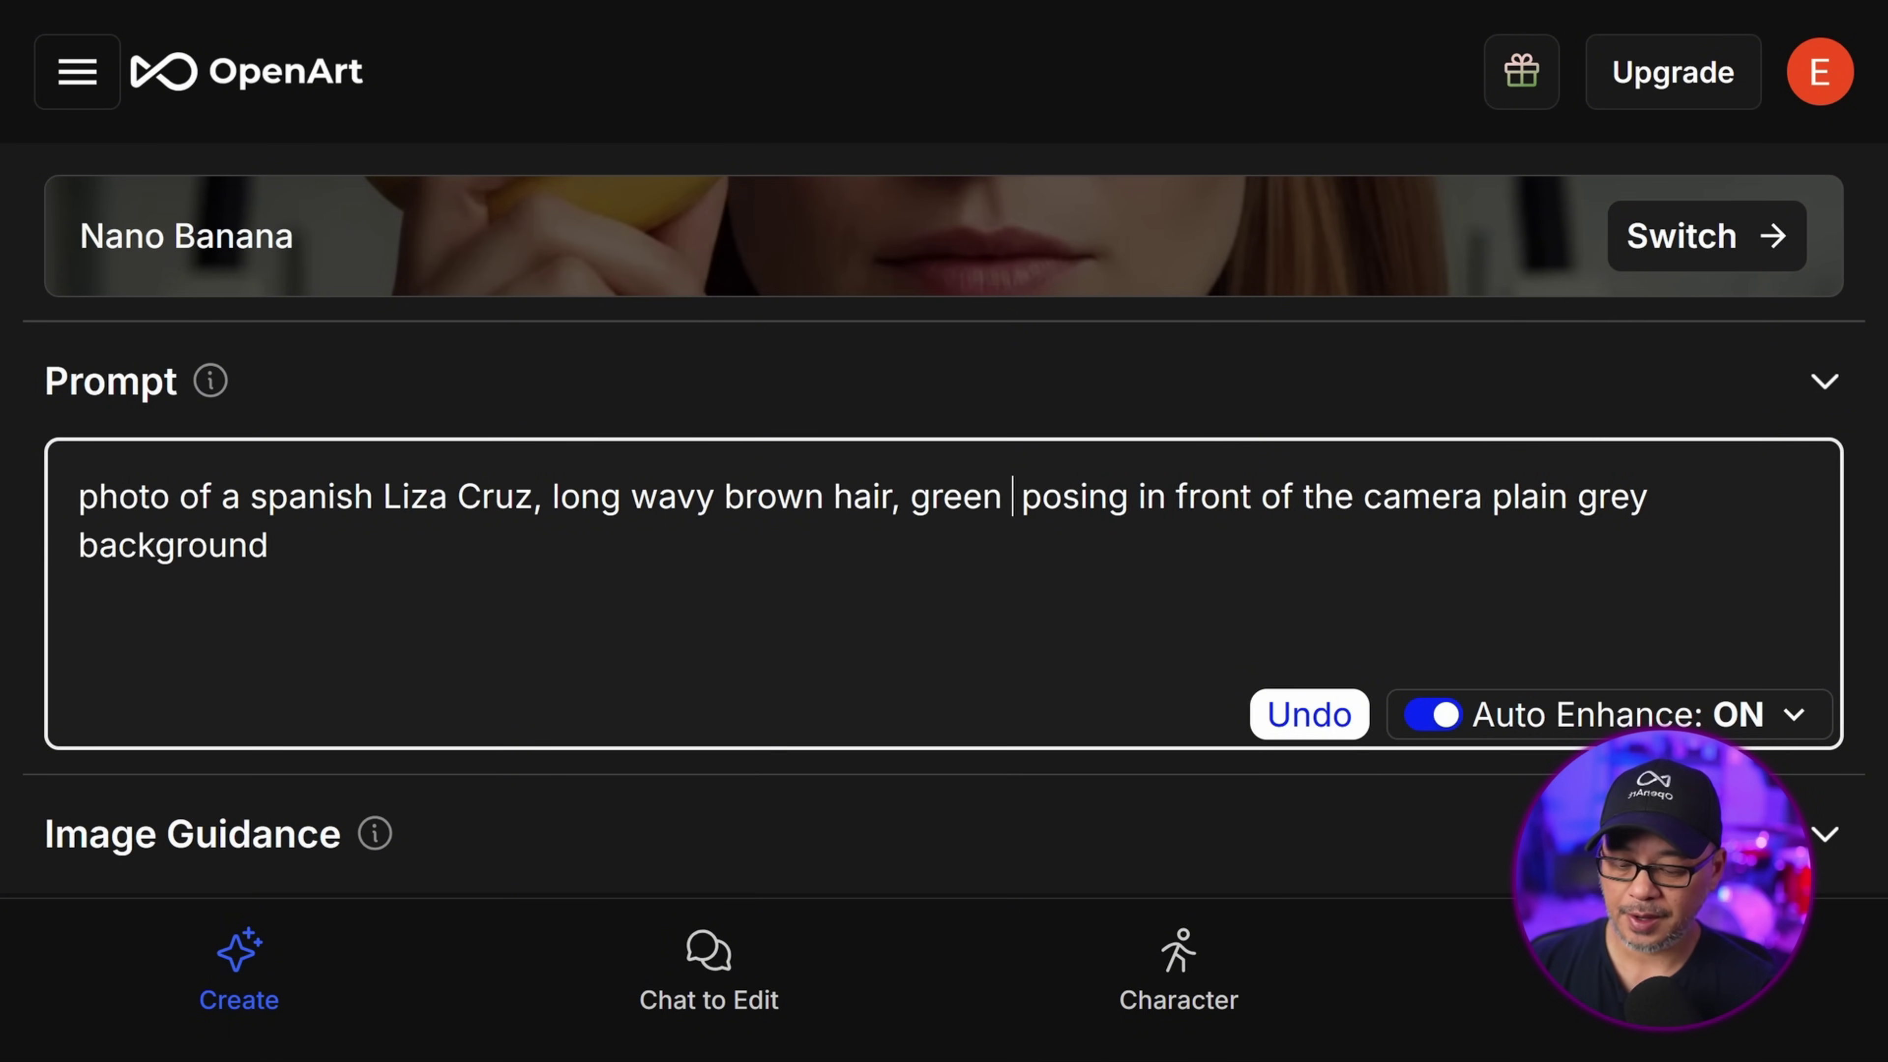
pyautogui.write(', chocke')
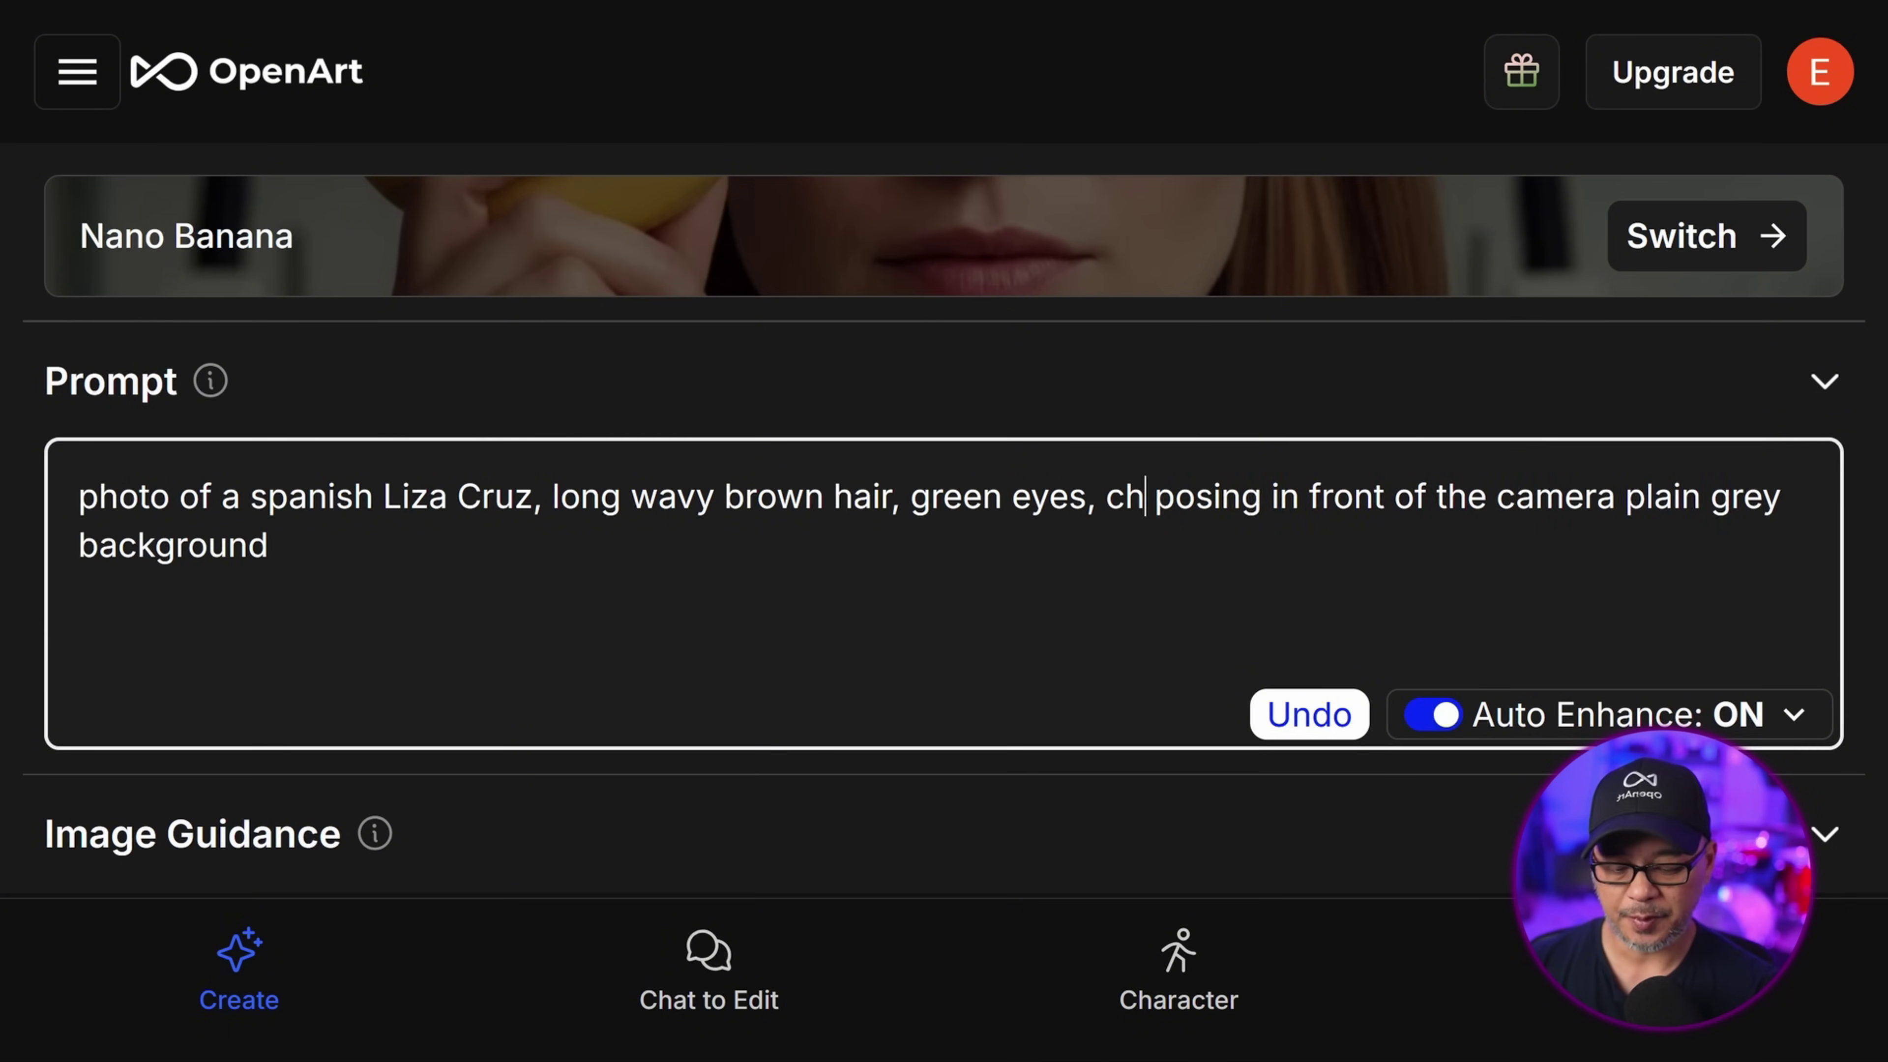
pyautogui.write('r colla')
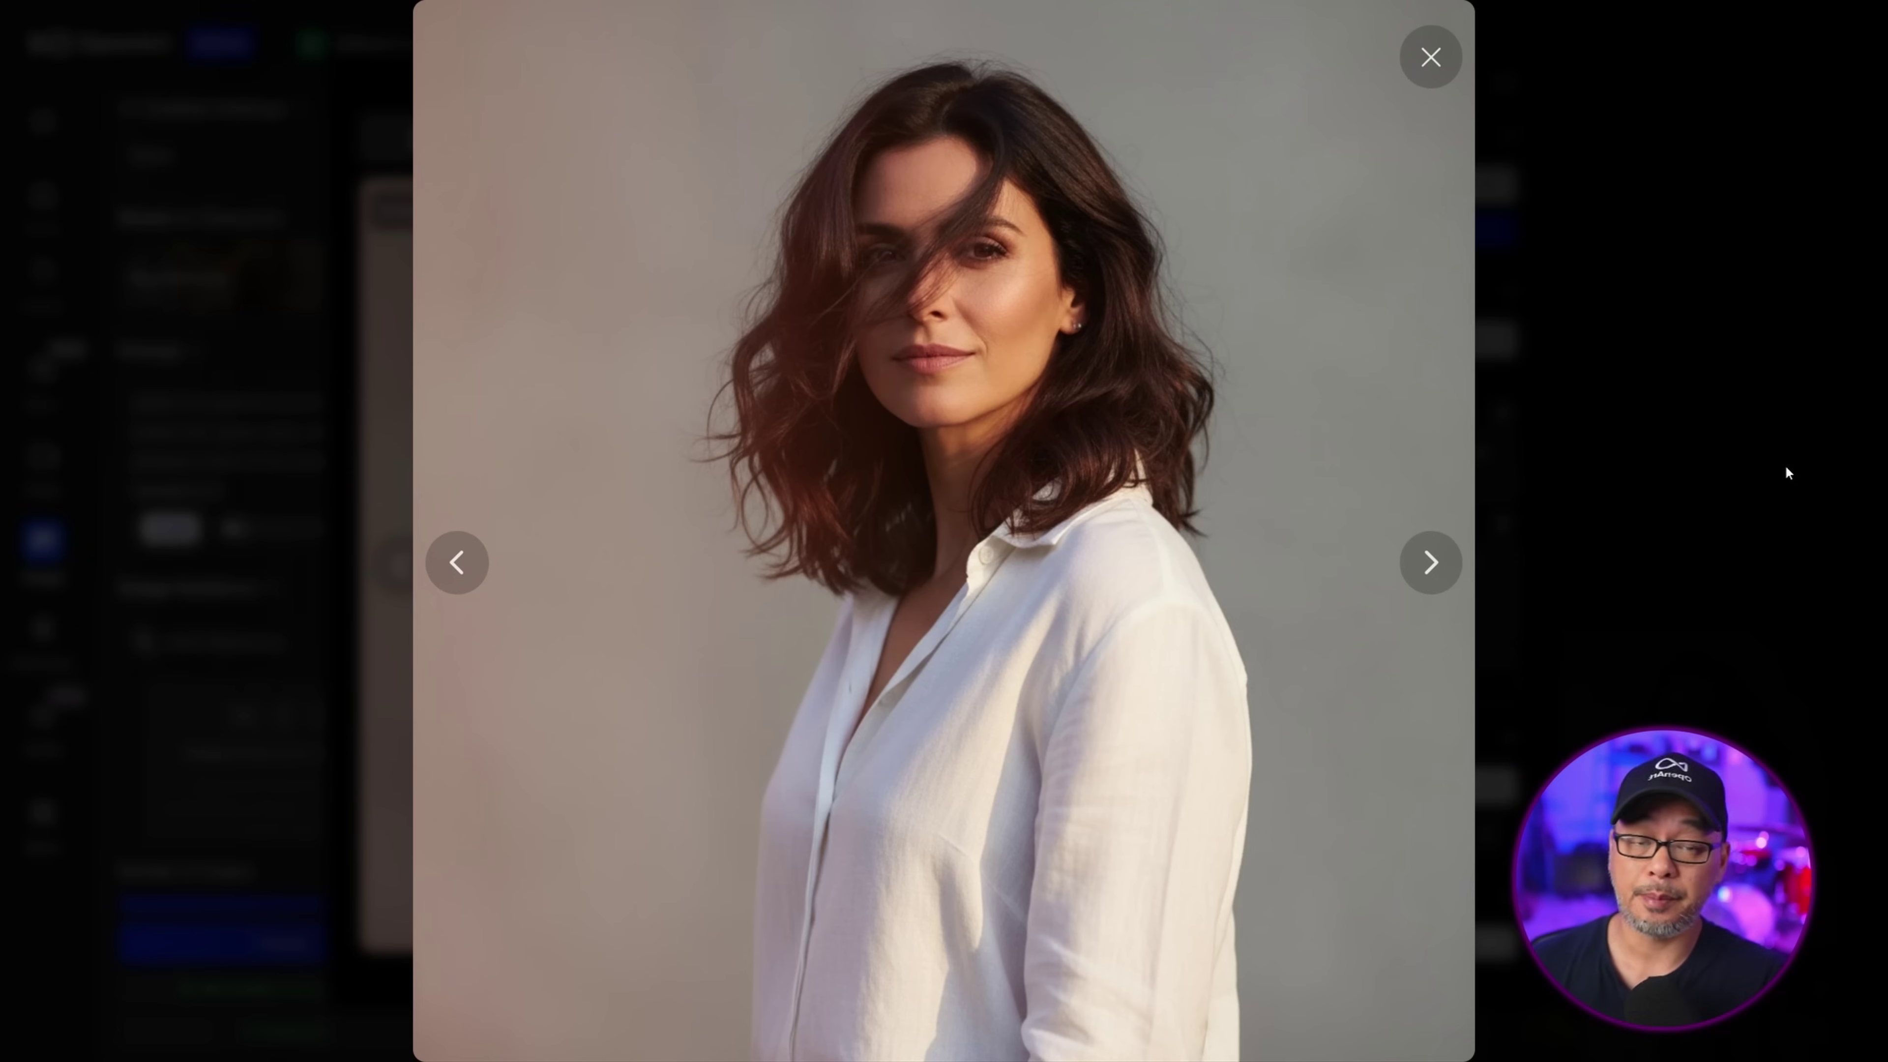
pyautogui.press('Right')
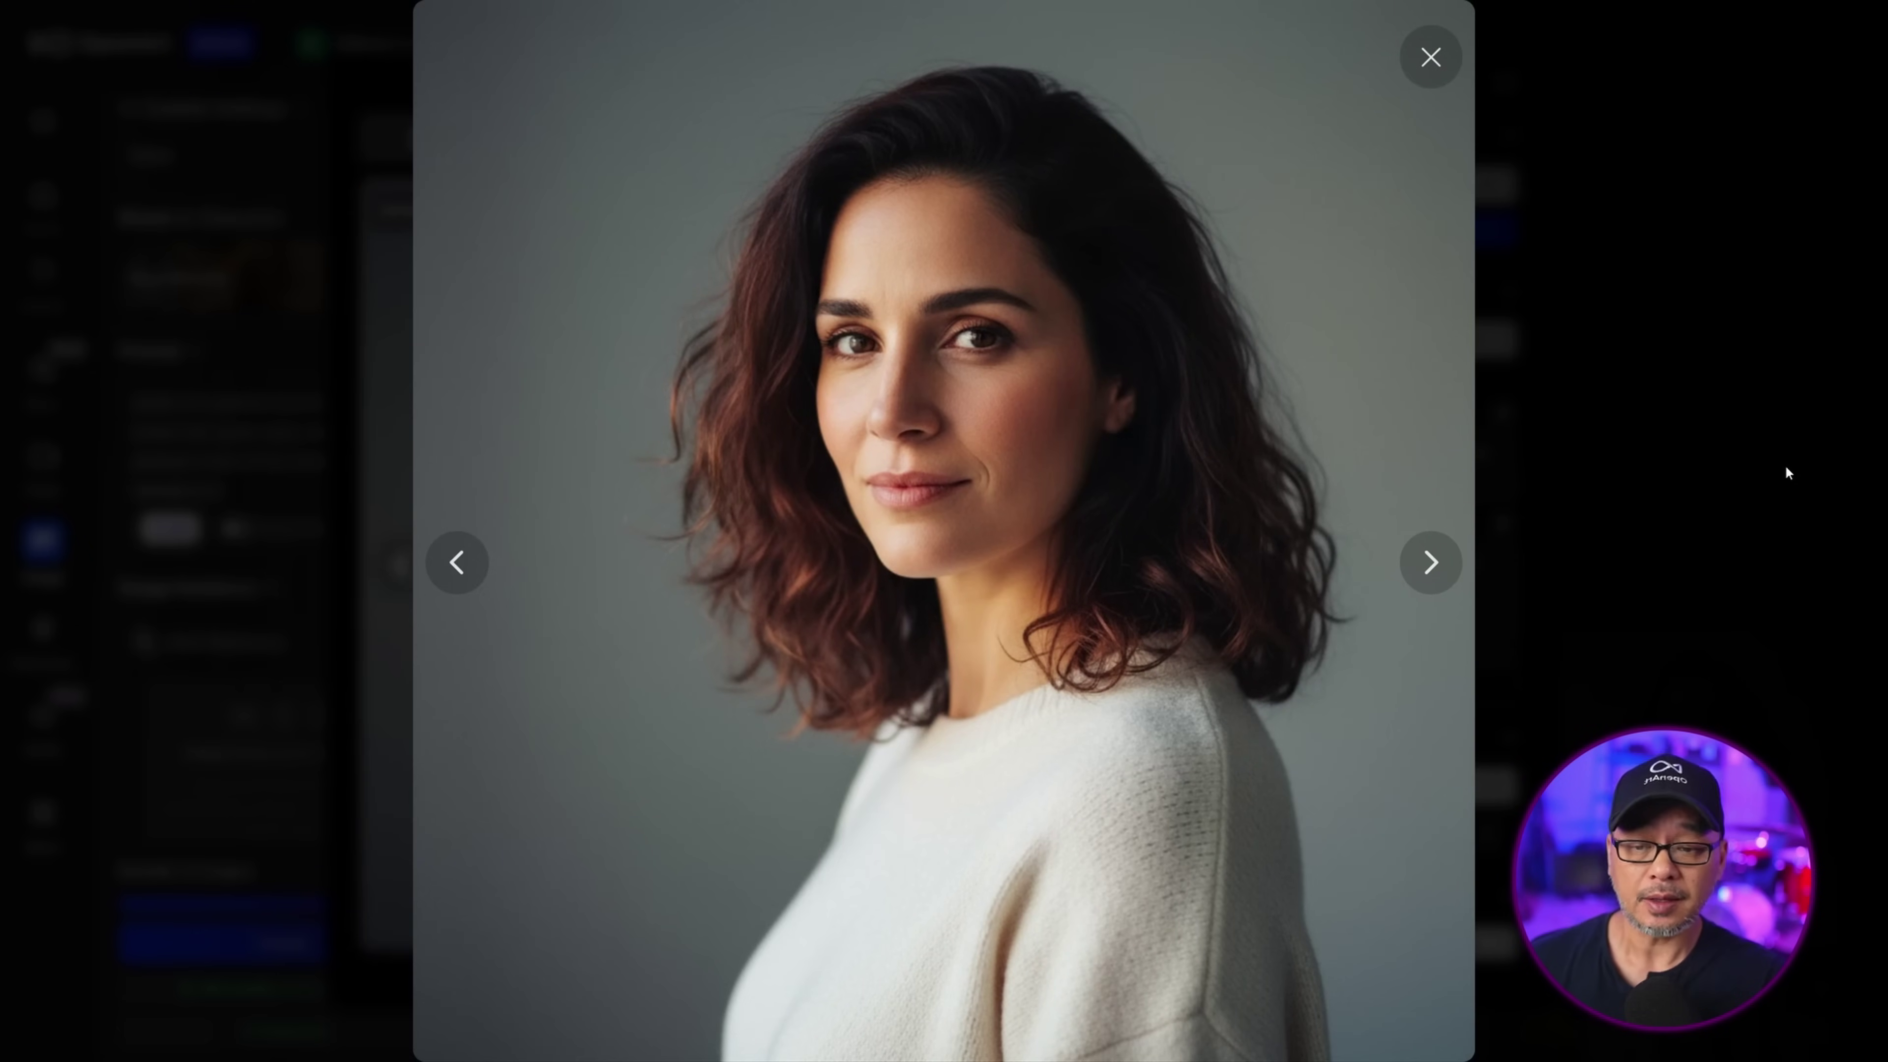
pyautogui.press('Right')
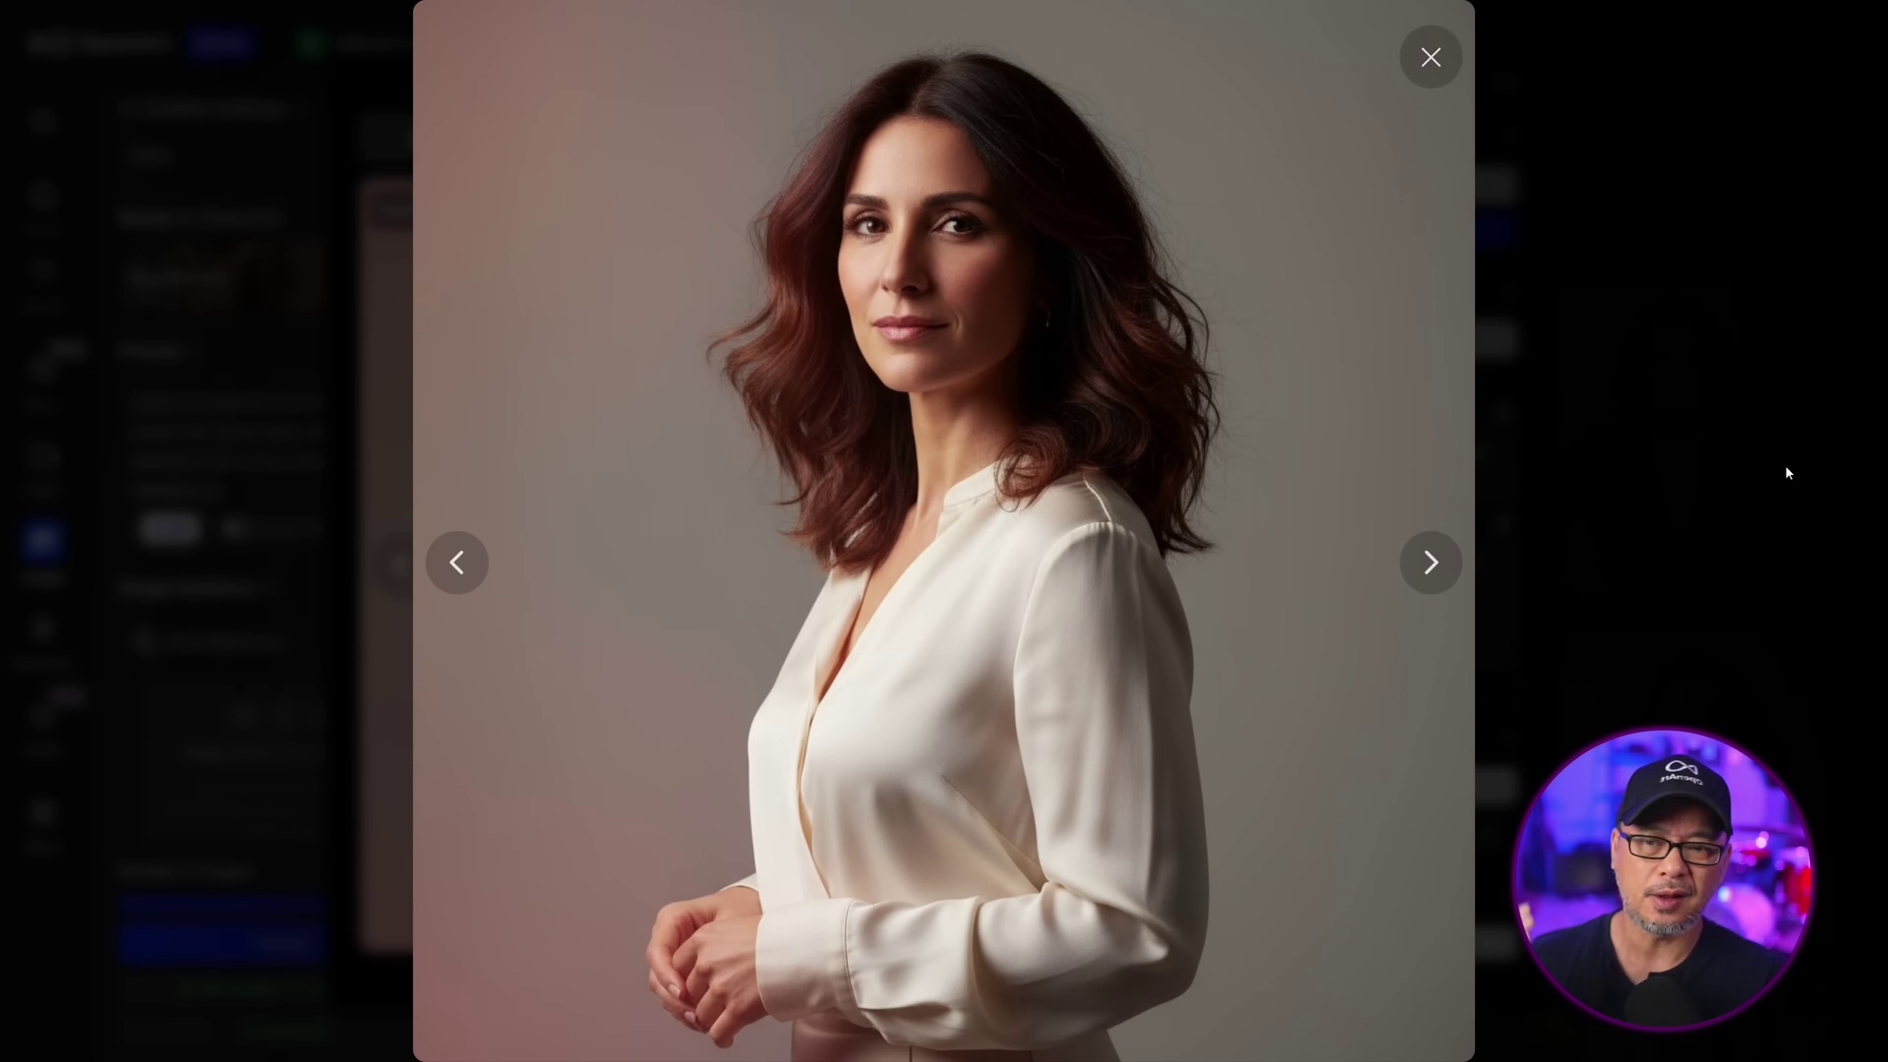
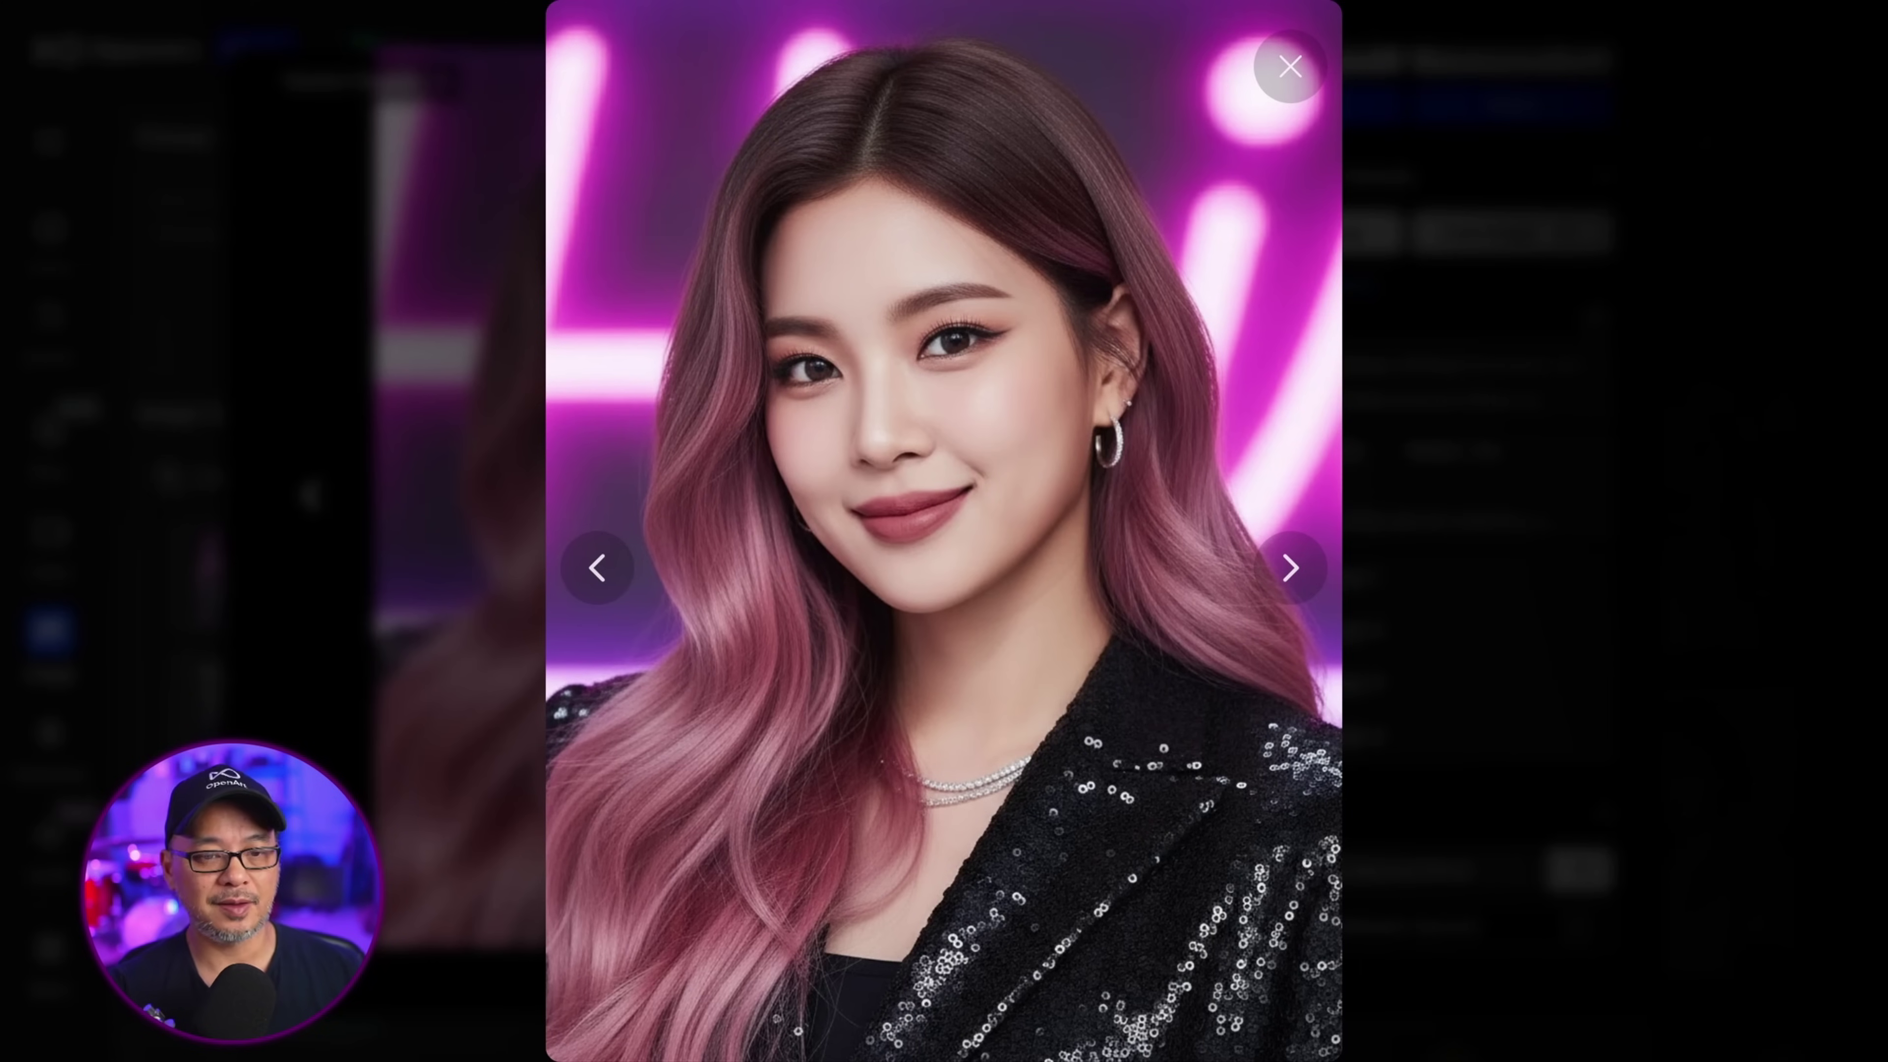
# - Advance the preview two images to the auburn-haired woman in a sequin blazer before neon rings
pyautogui.press('Right')
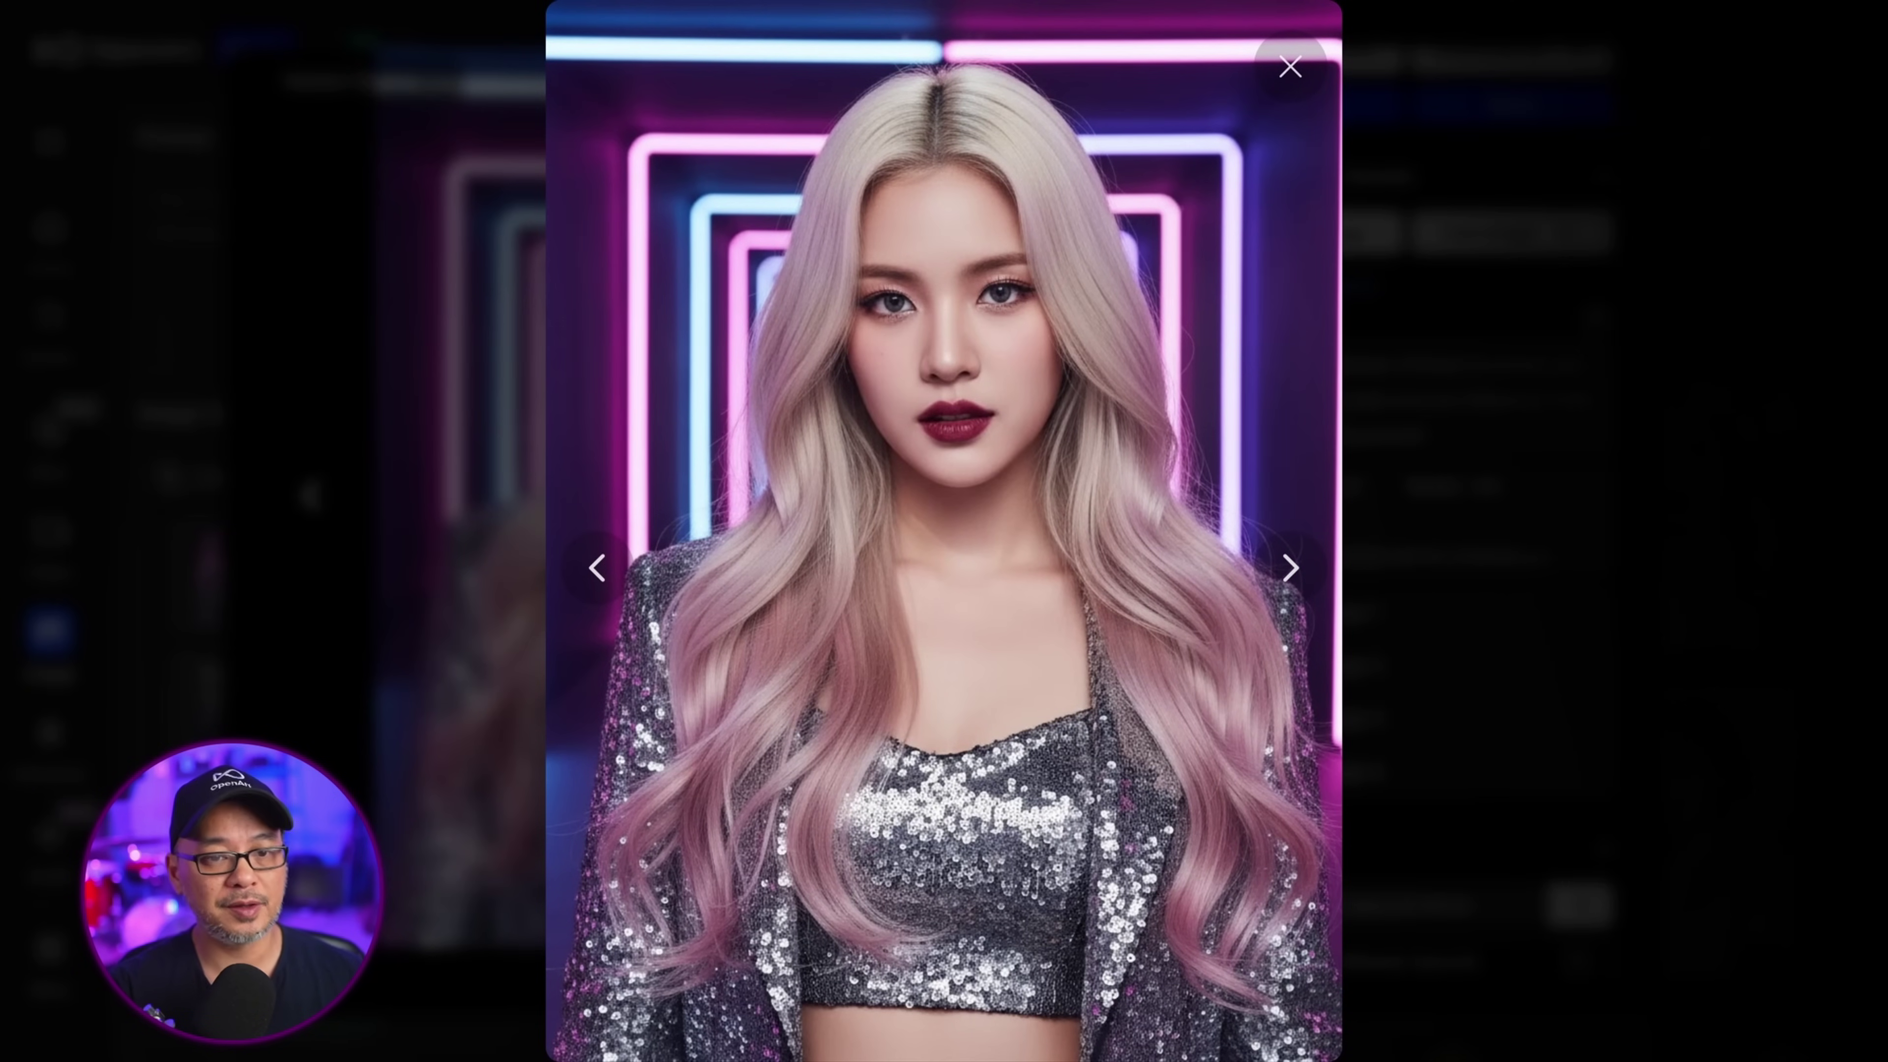
pyautogui.press('Right')
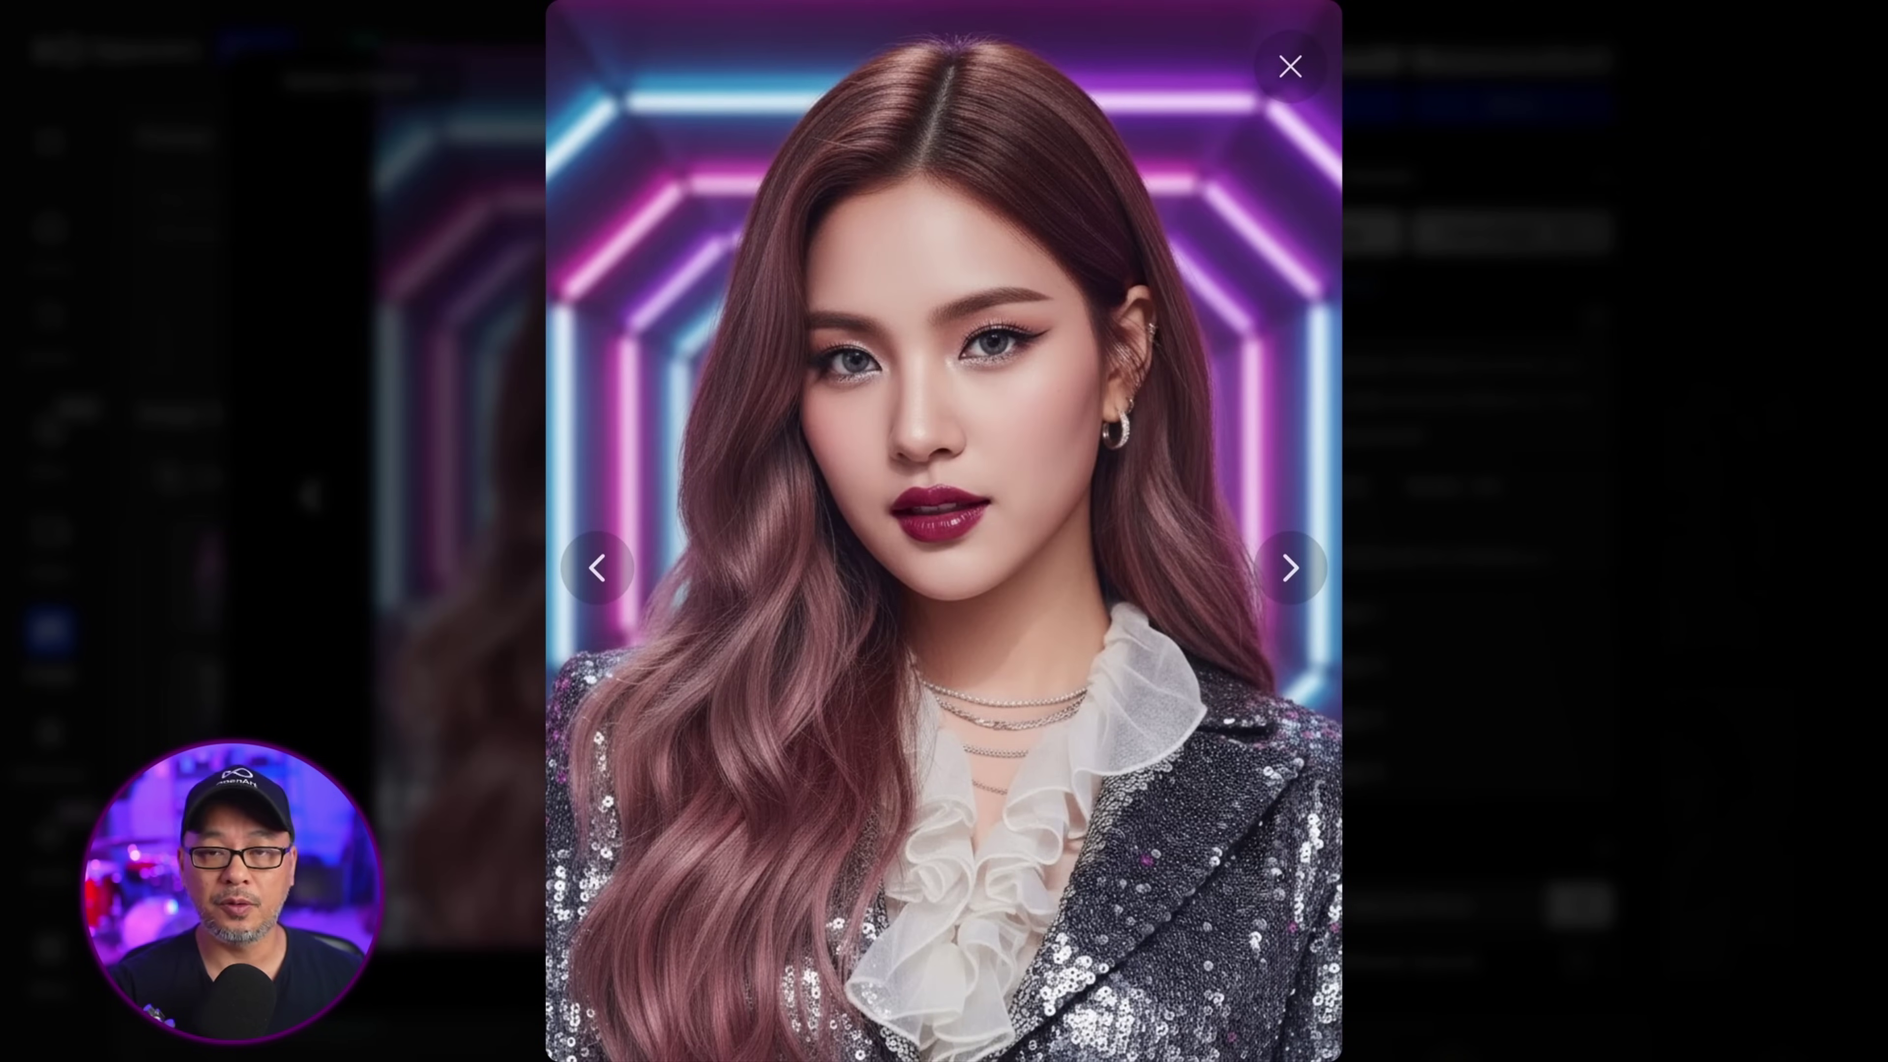
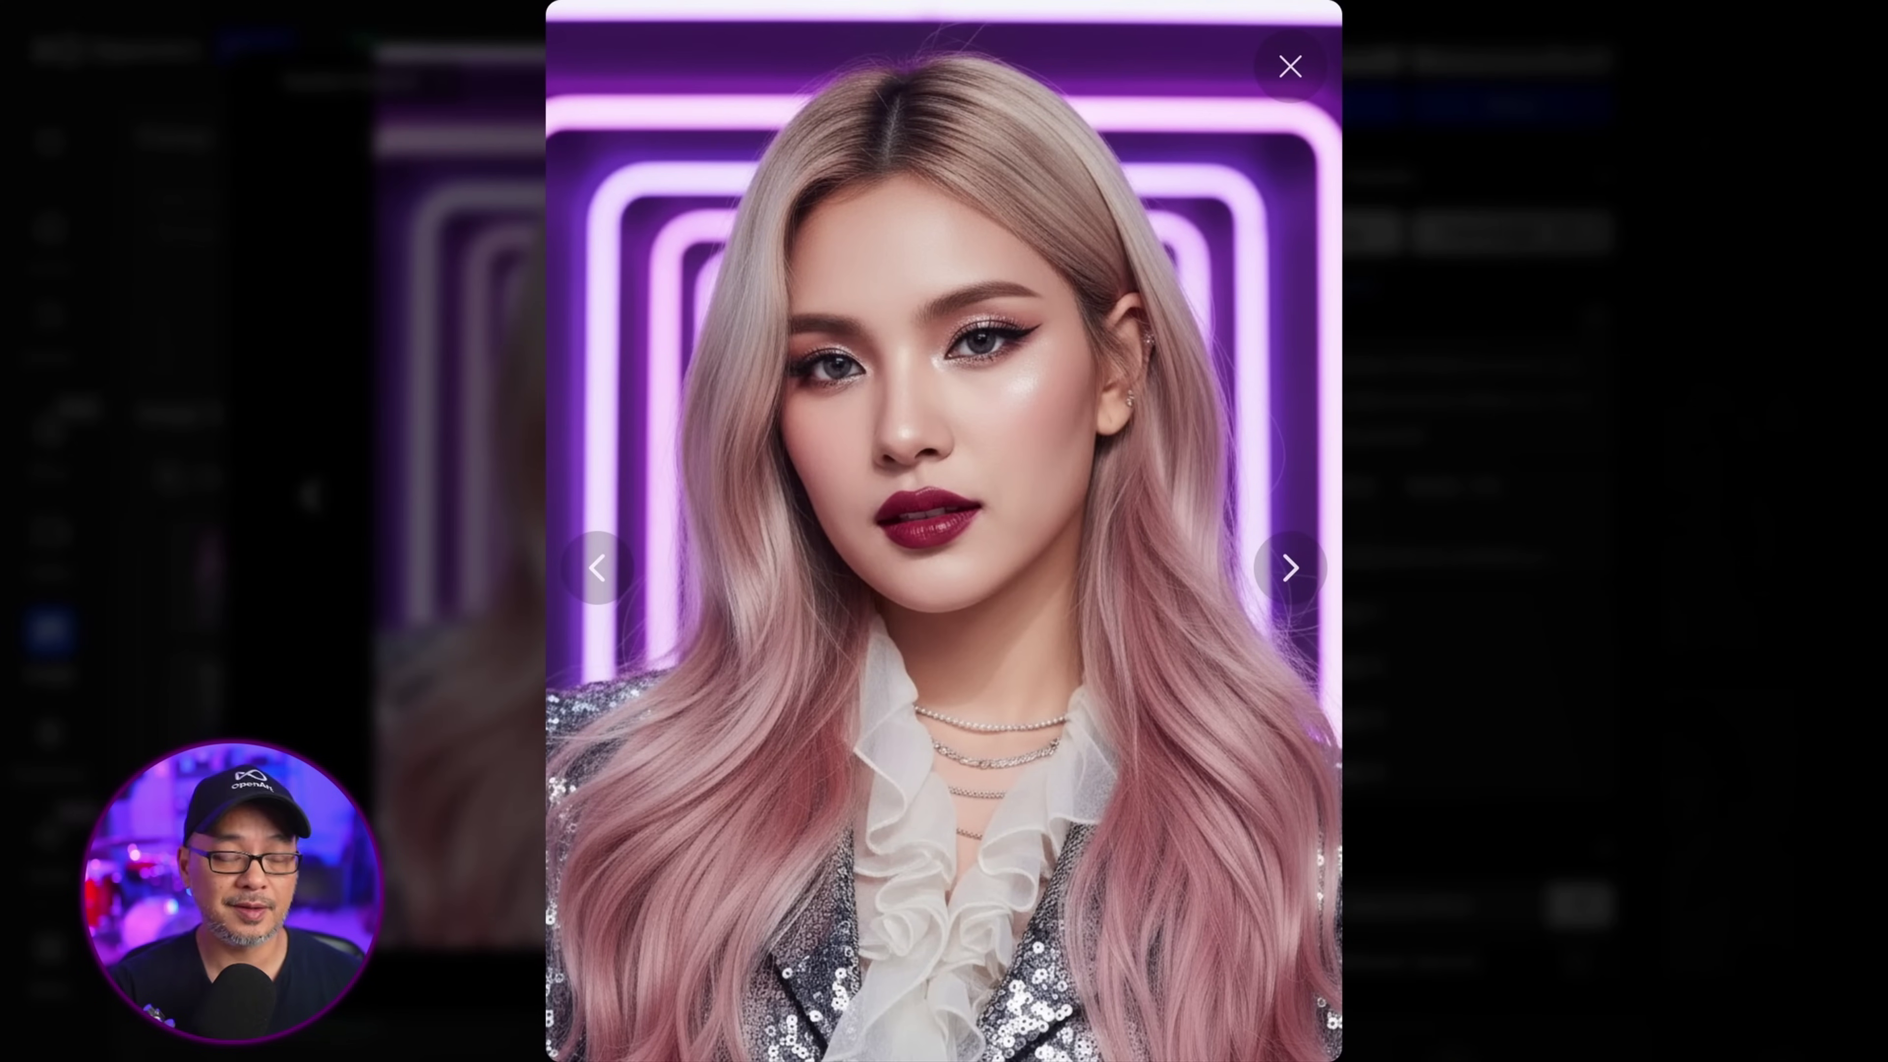
# - Advance to the front-facing portrait without sunglasses and select its full prompt to copy
pyautogui.press('Right')
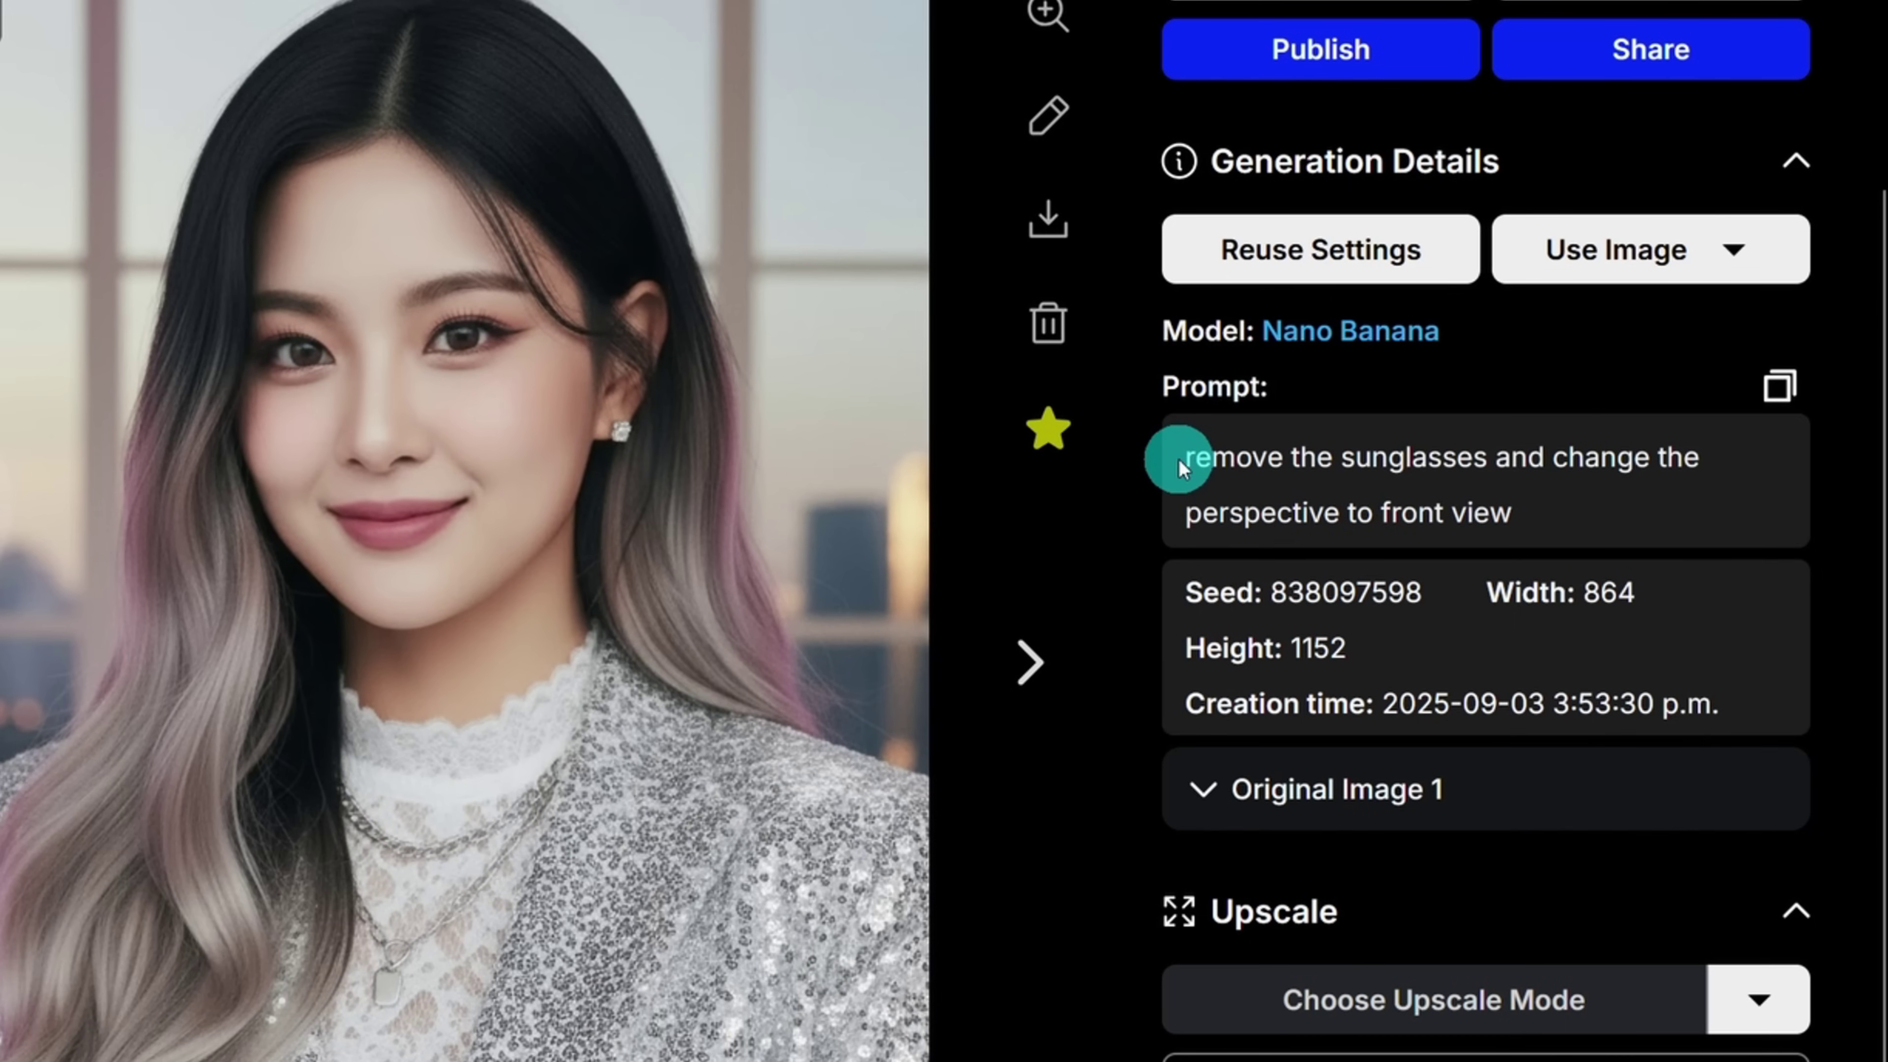
pyautogui.moveTo(1182, 458); pyautogui.dragTo(1647, 565)
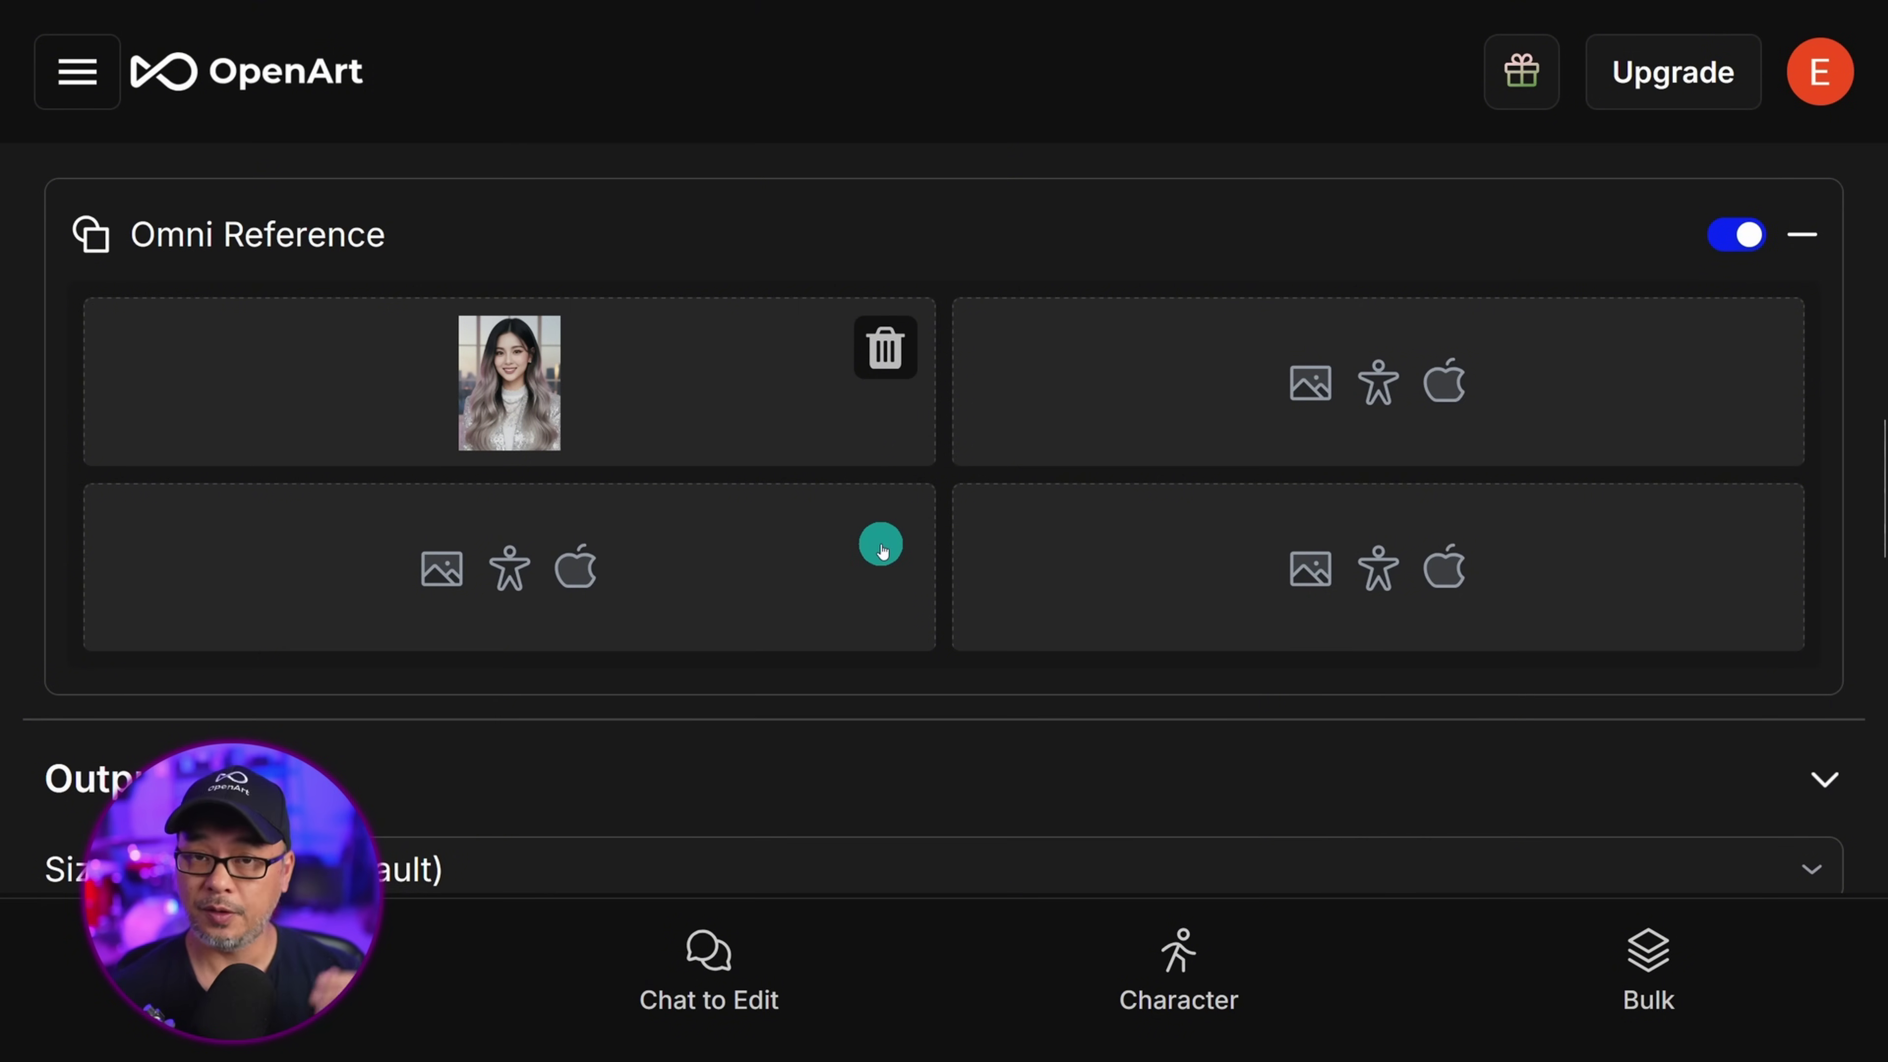
# - Scroll up to the prompt area above the generated images
pyautogui.scroll(5, 1728, 873)
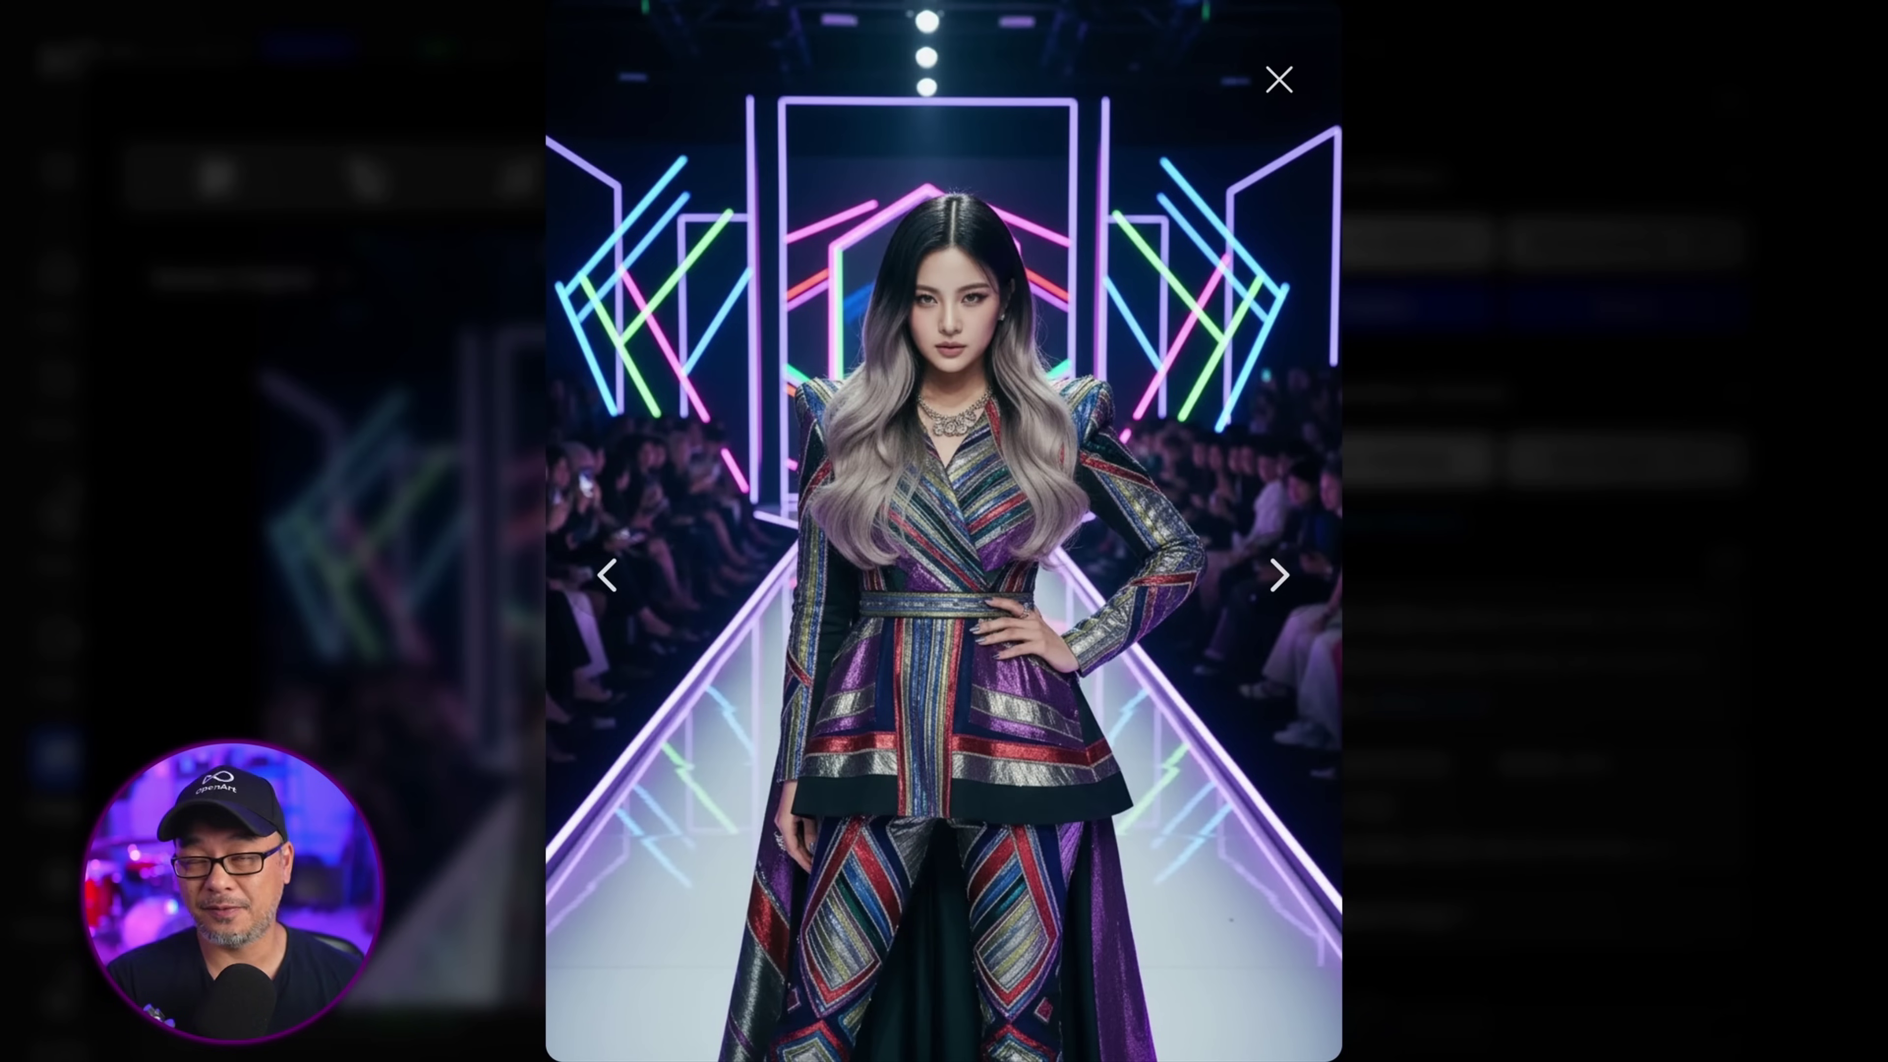
# - Browse the runway, restaurant and city-street images of the character to reach the car shots
pyautogui.press('Right')
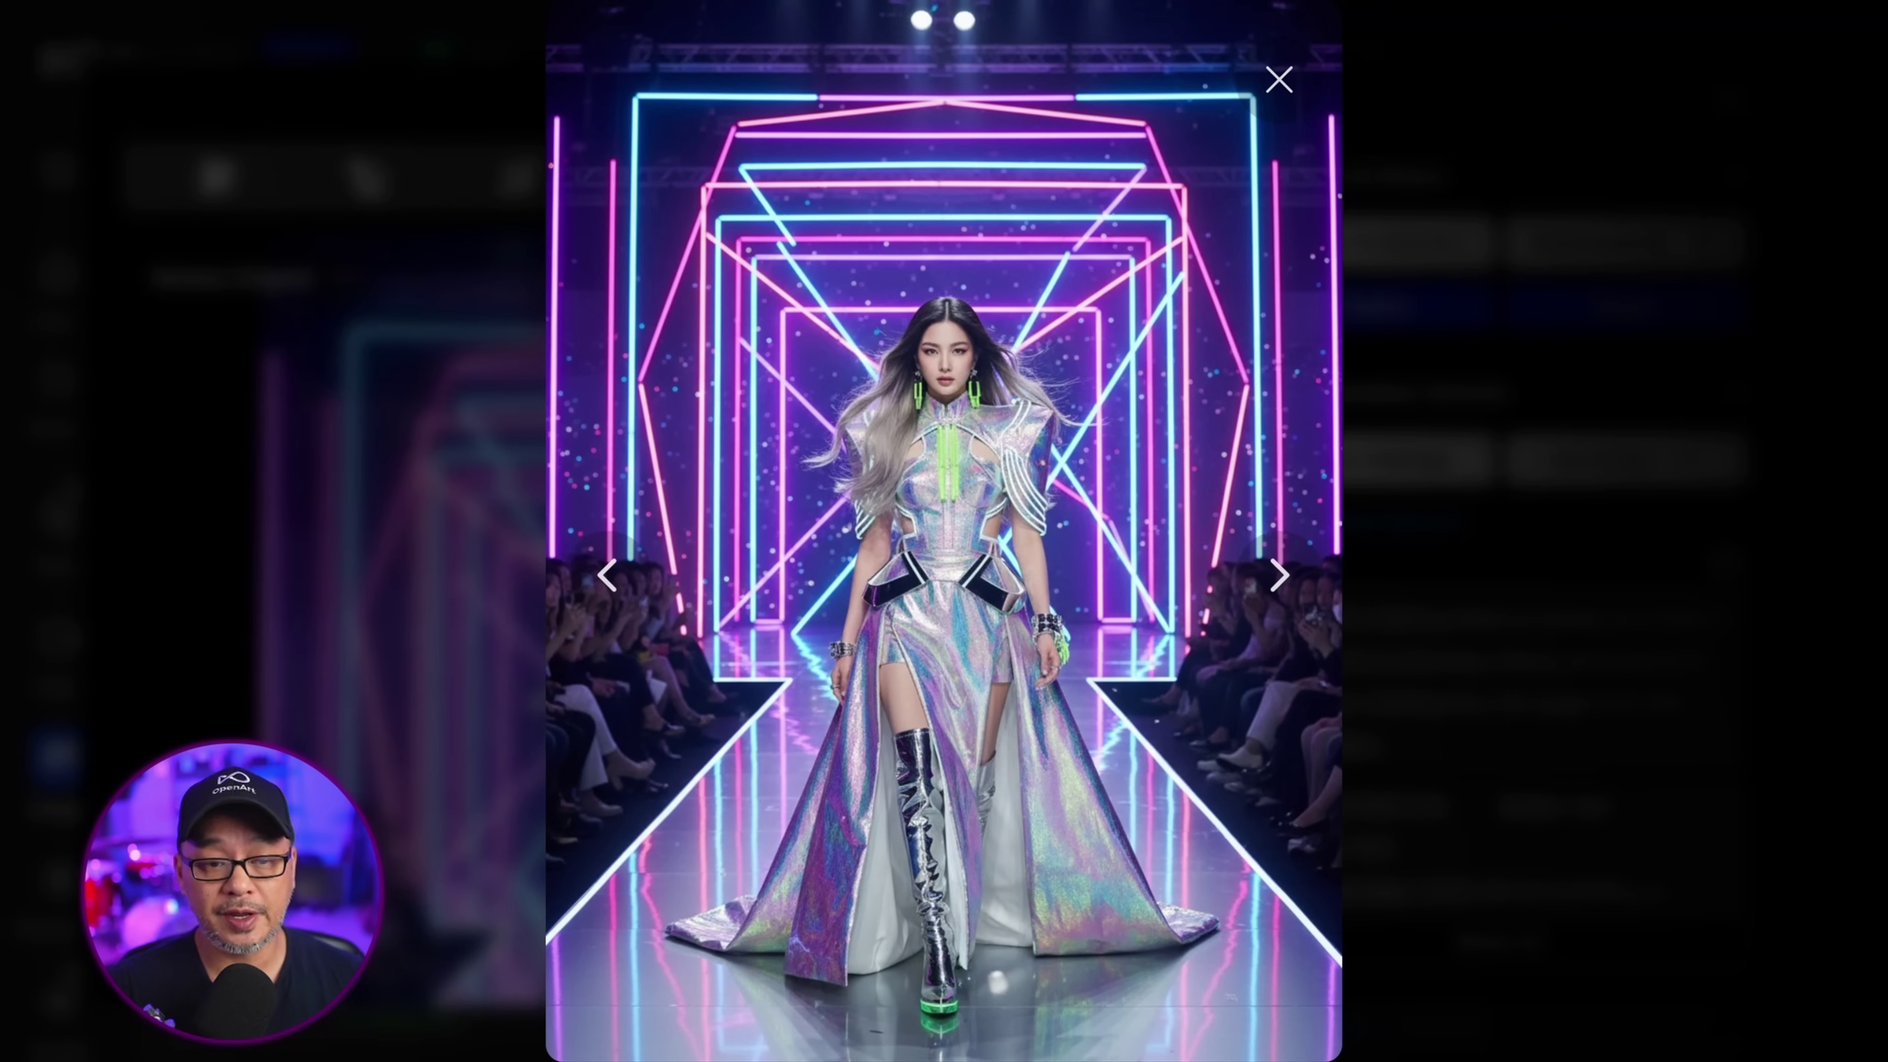
pyautogui.press('Right')
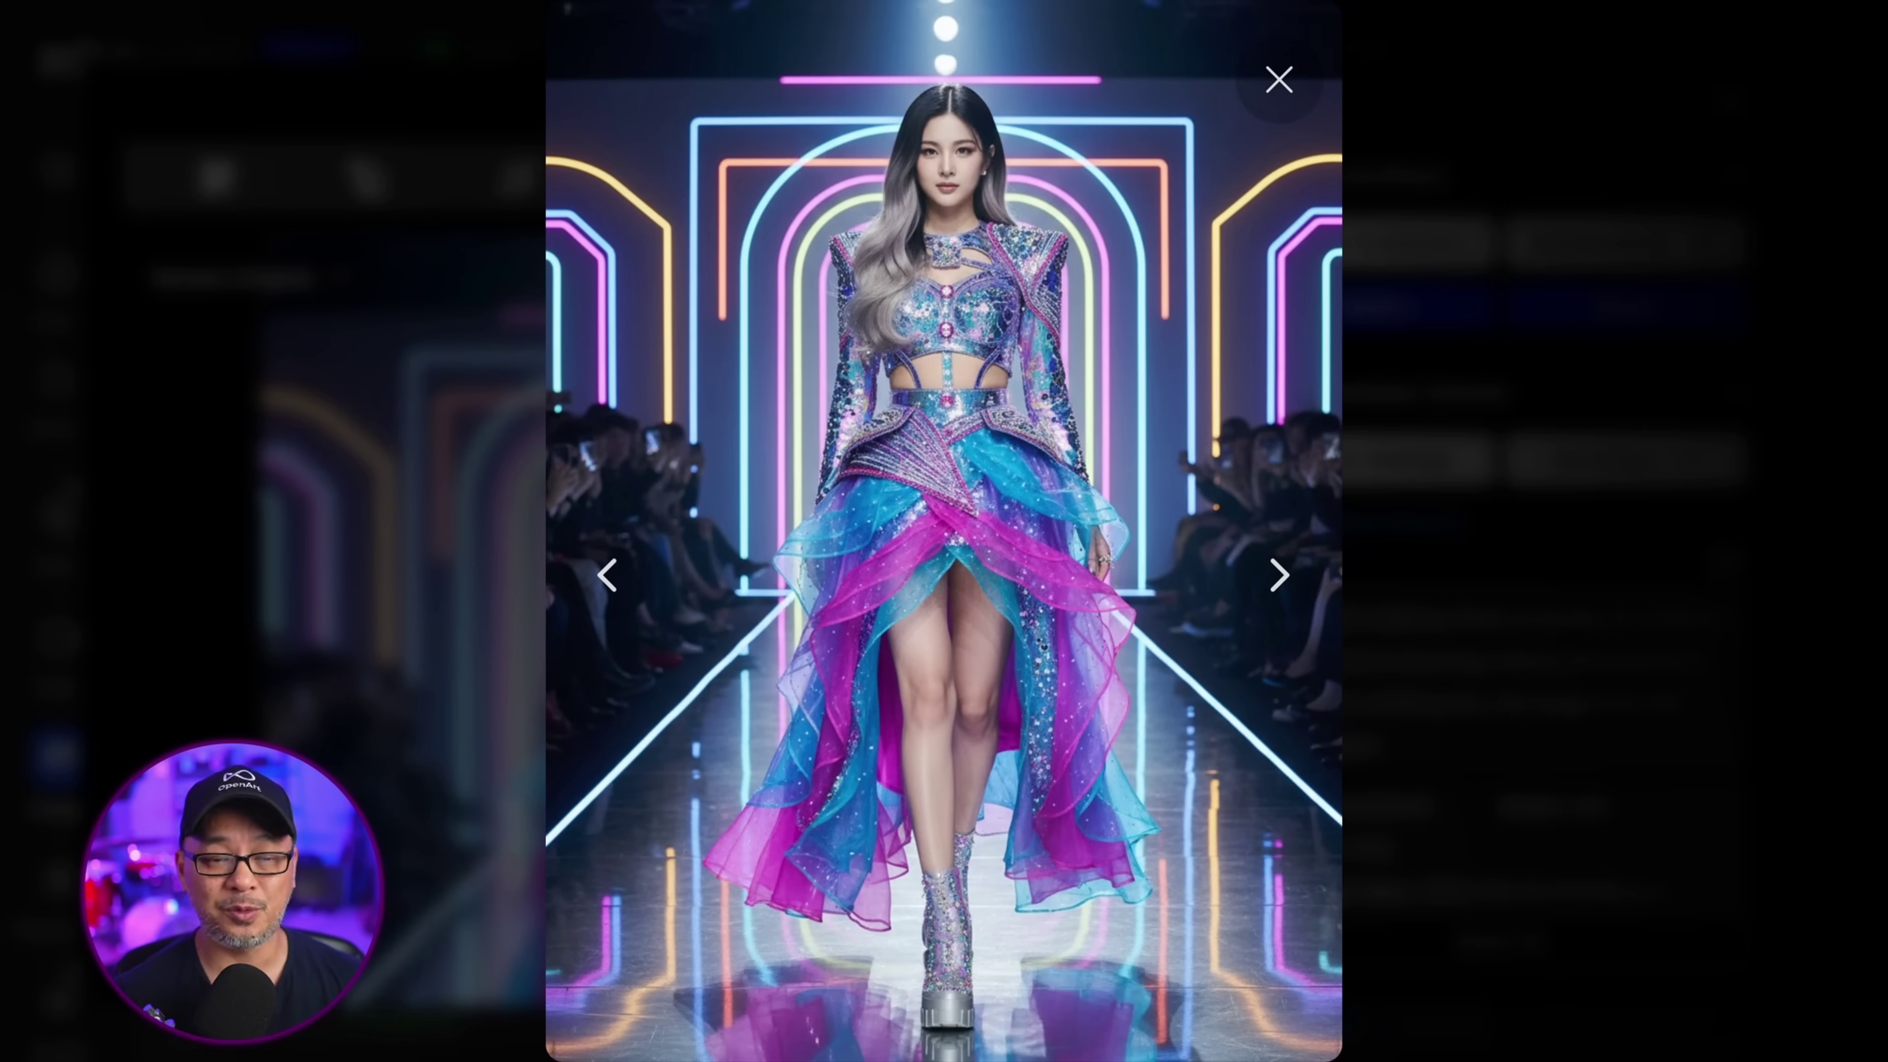
pyautogui.press('Right')
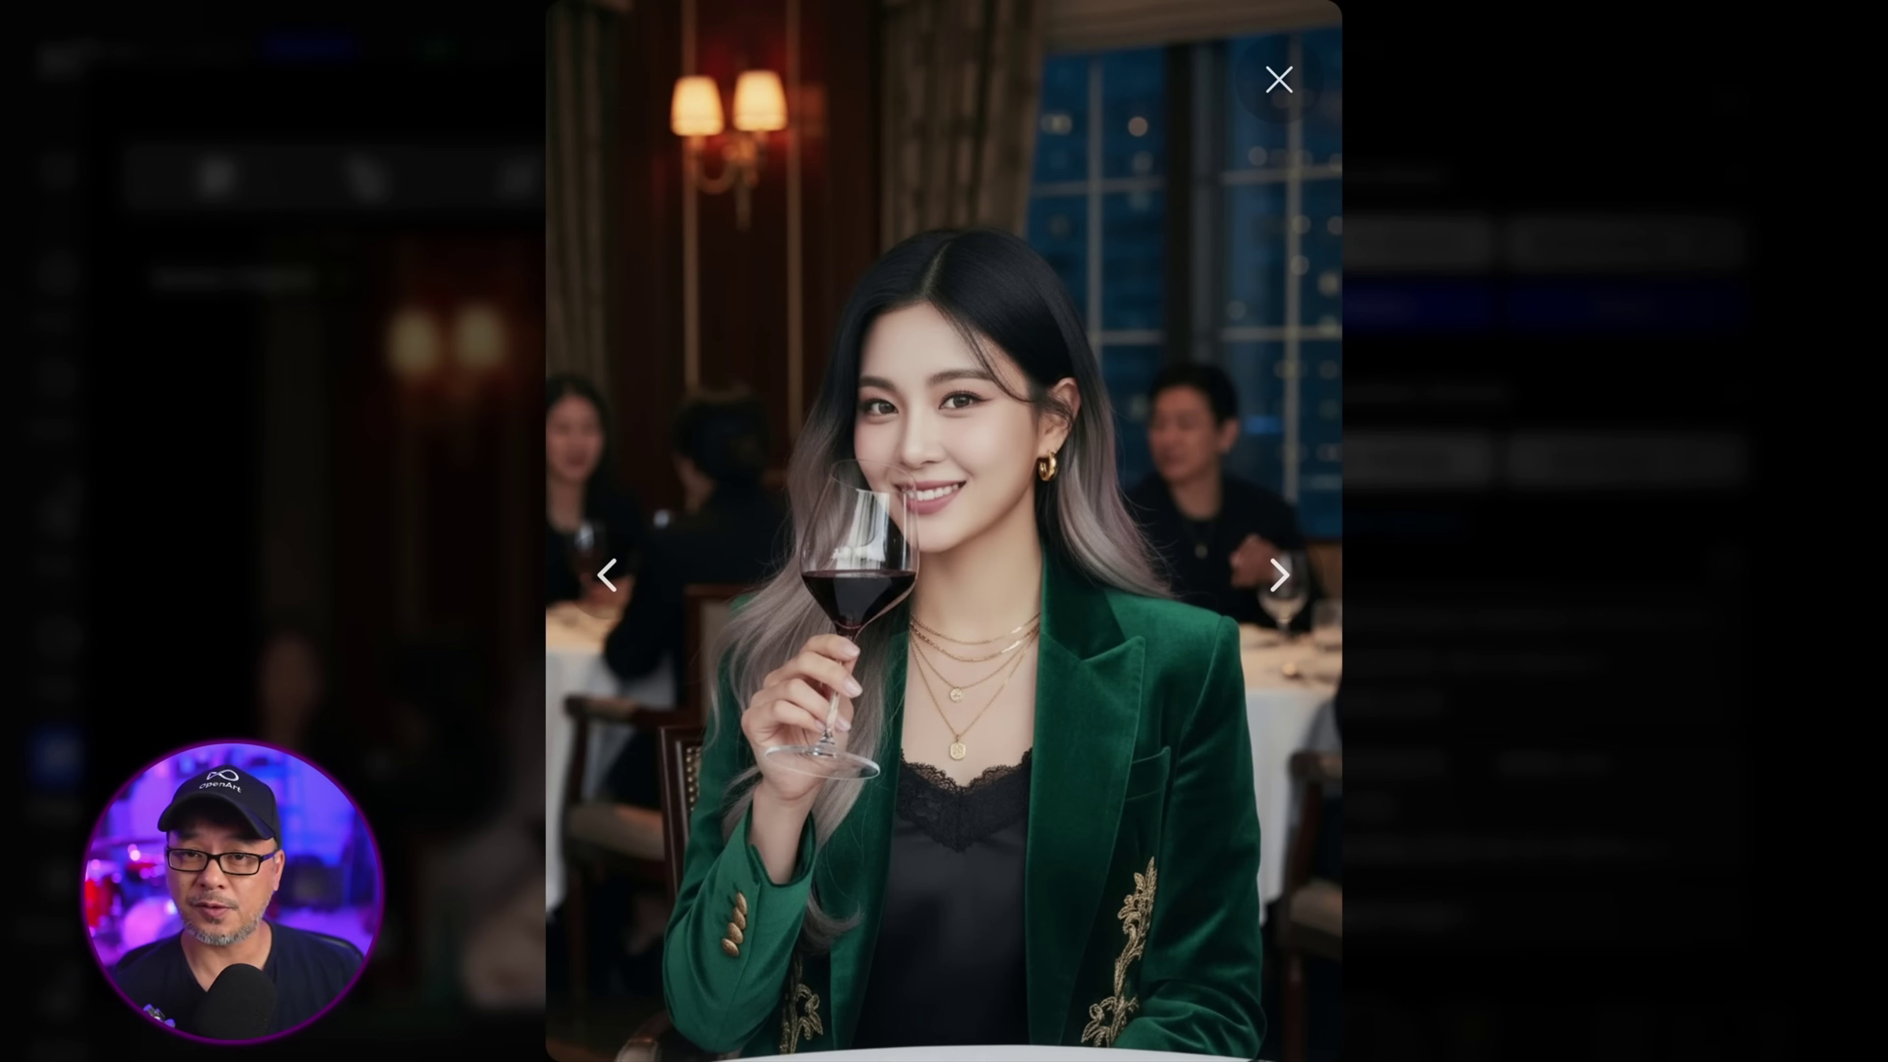
pyautogui.press('Right')
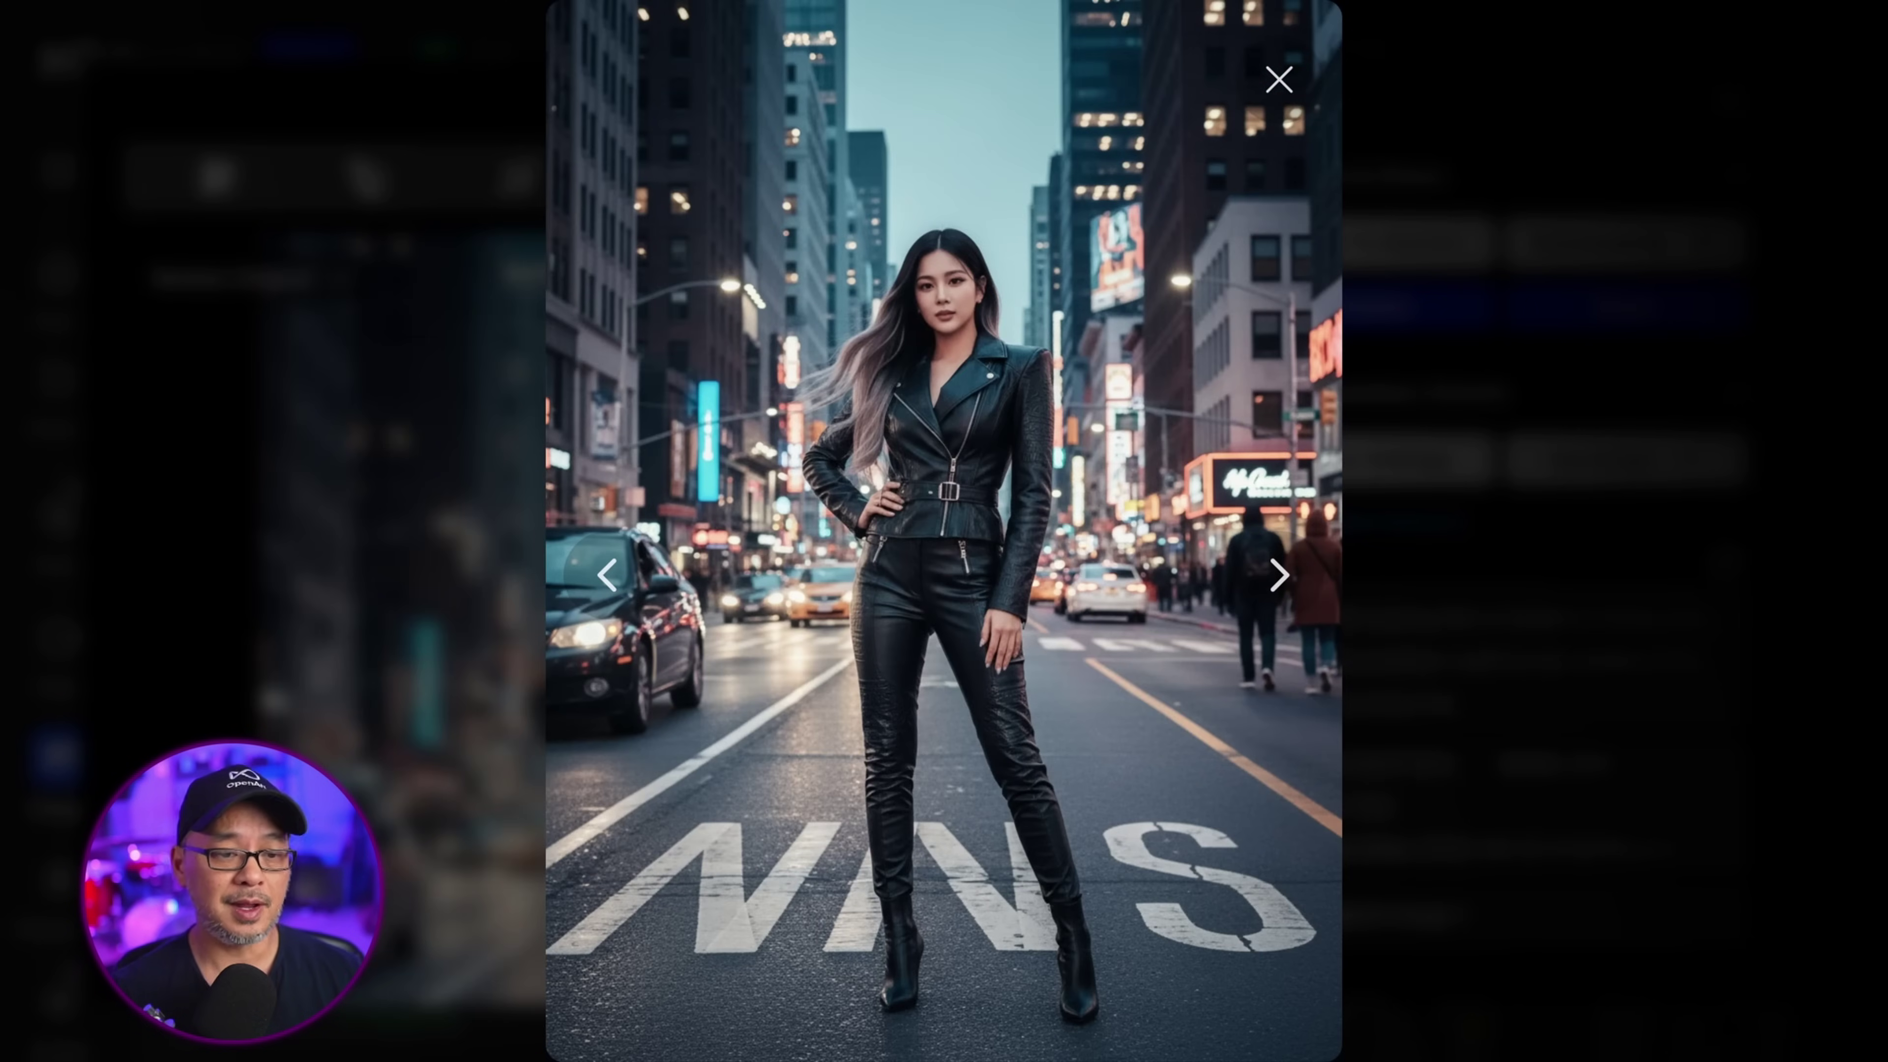
pyautogui.press('Right')
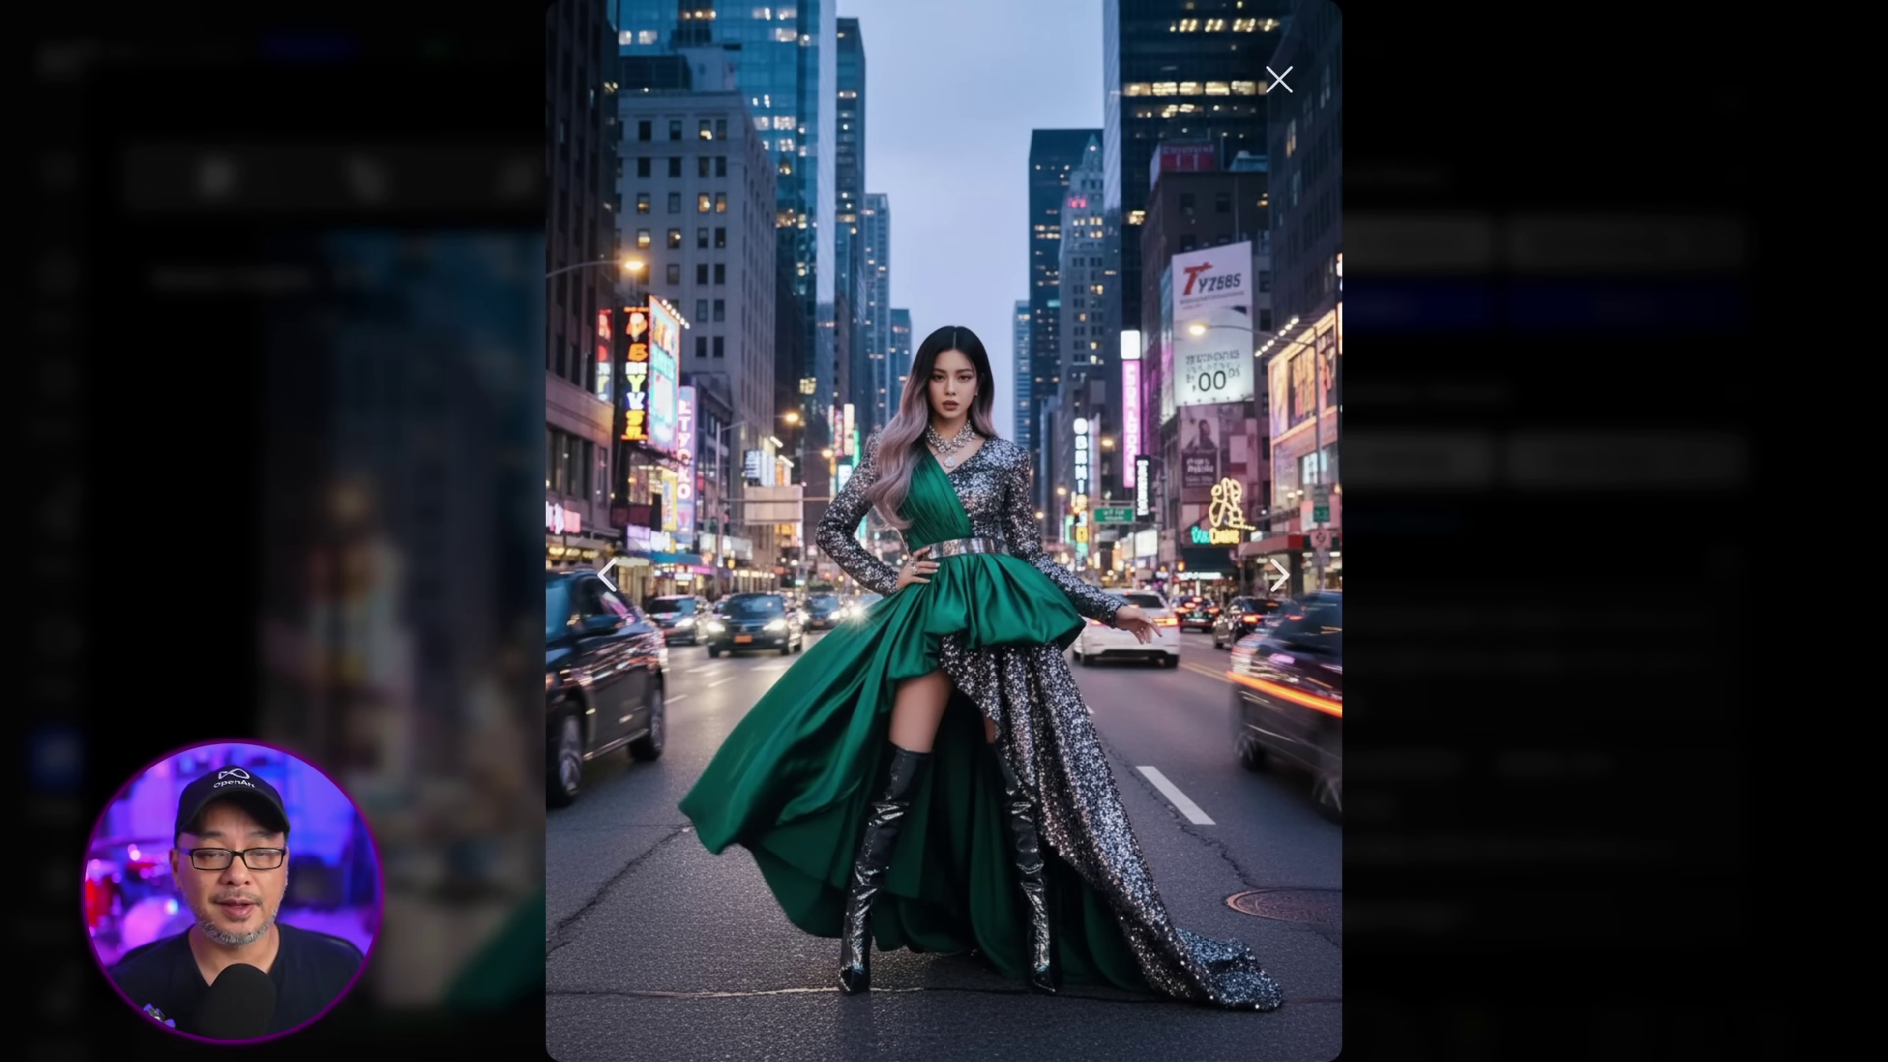
pyautogui.press('Right')
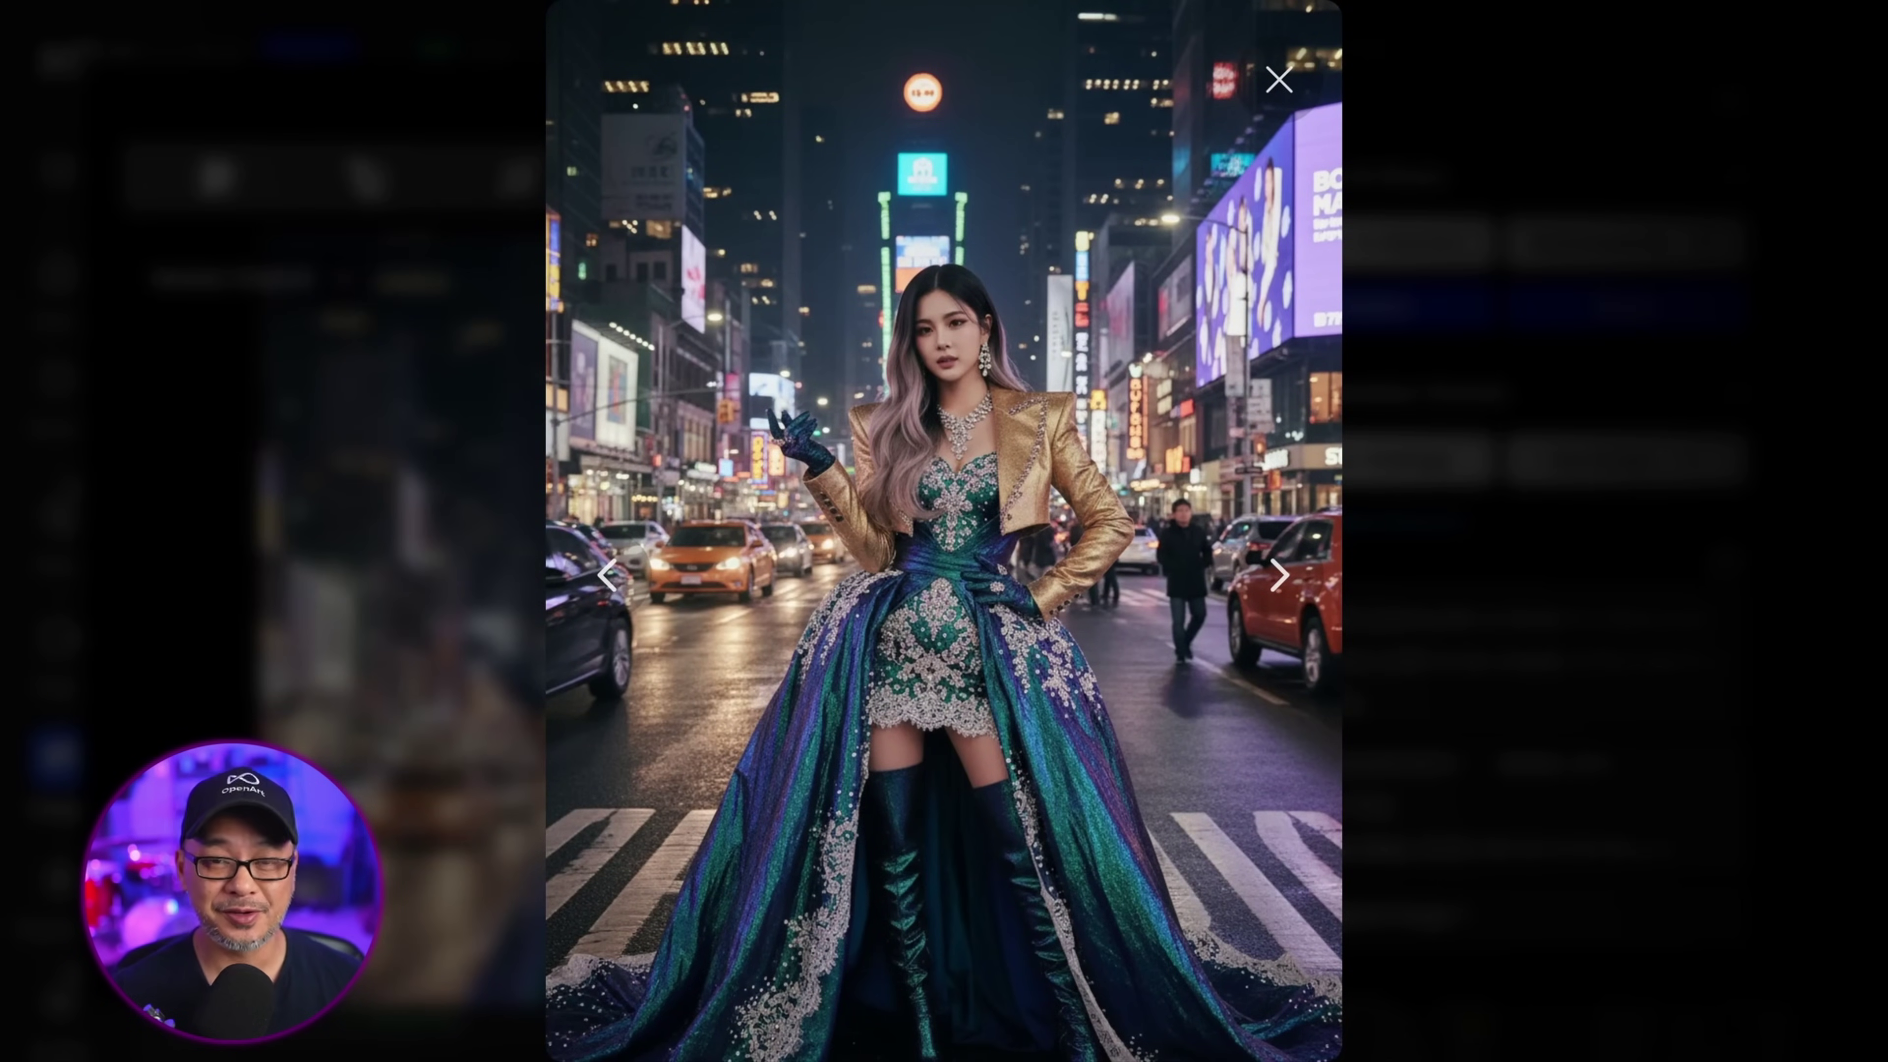
pyautogui.press('Right')
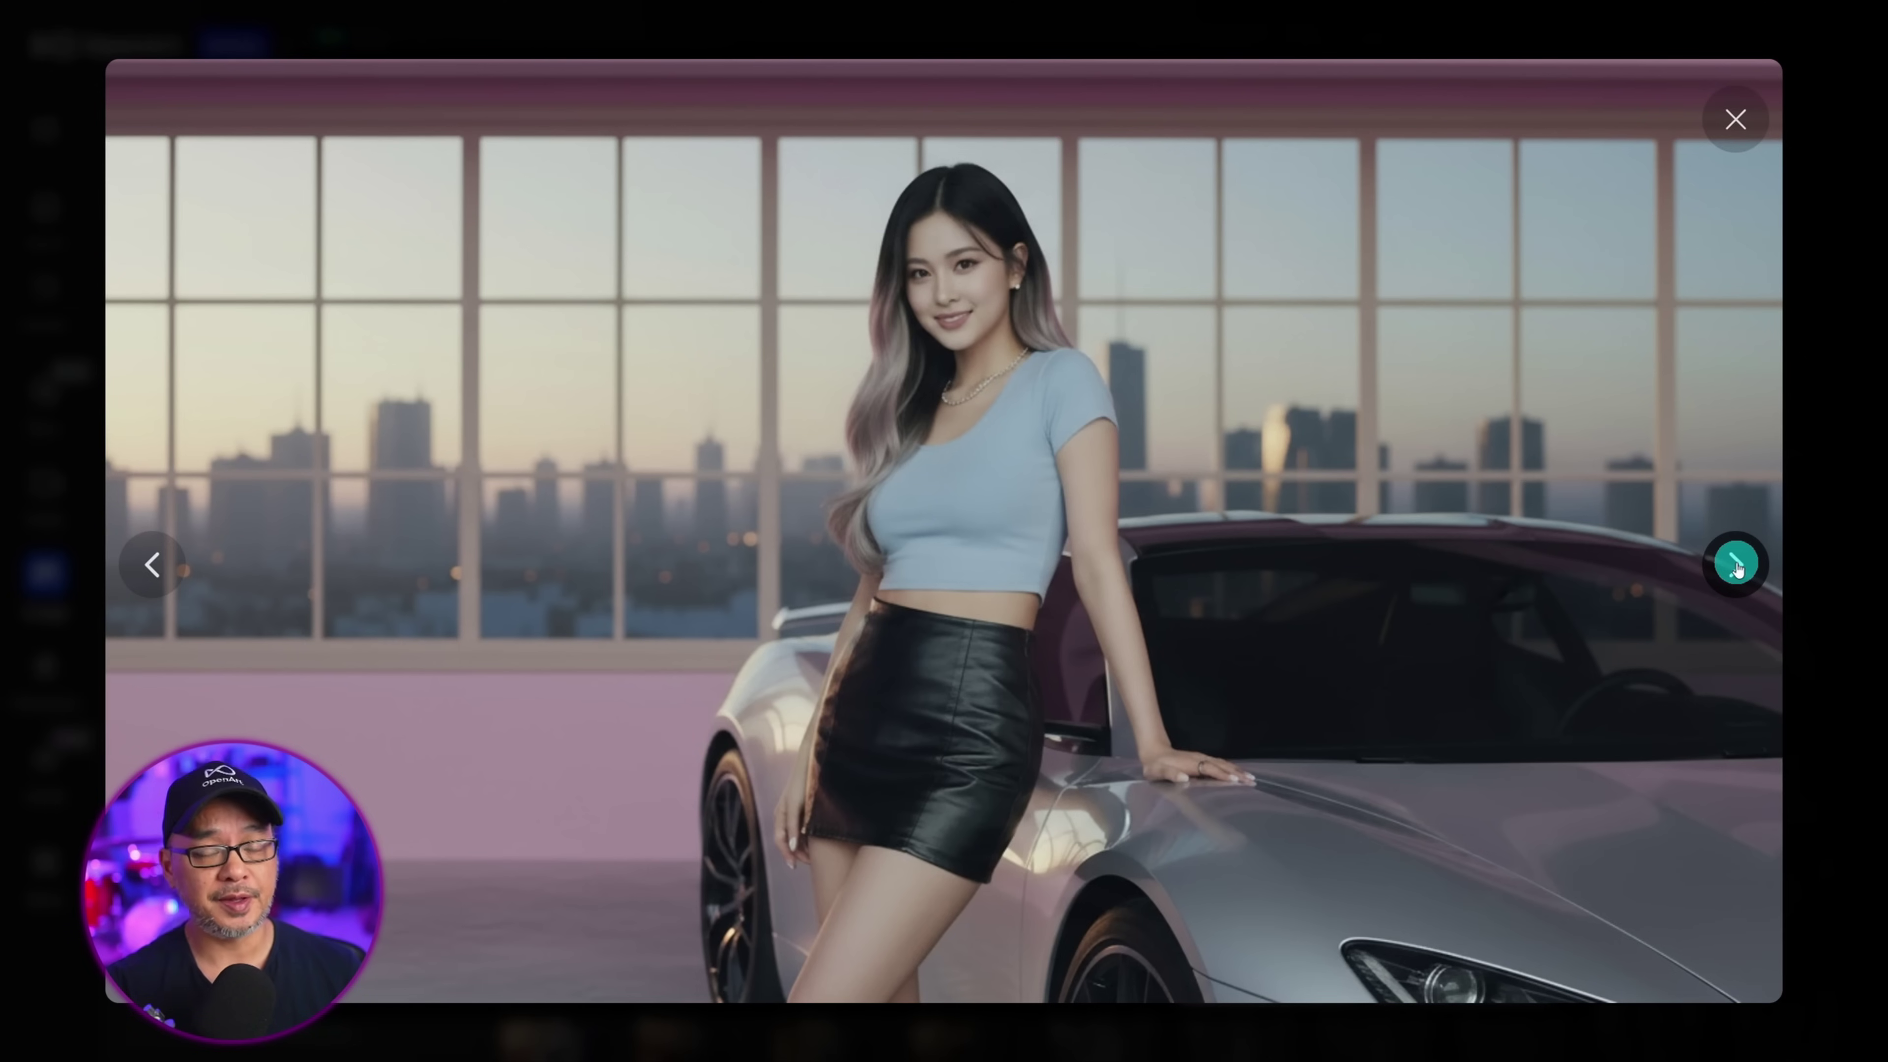
# - Step through the car images to the woman in a denim skirt beside the silver sports car
pyautogui.click(1736, 567)
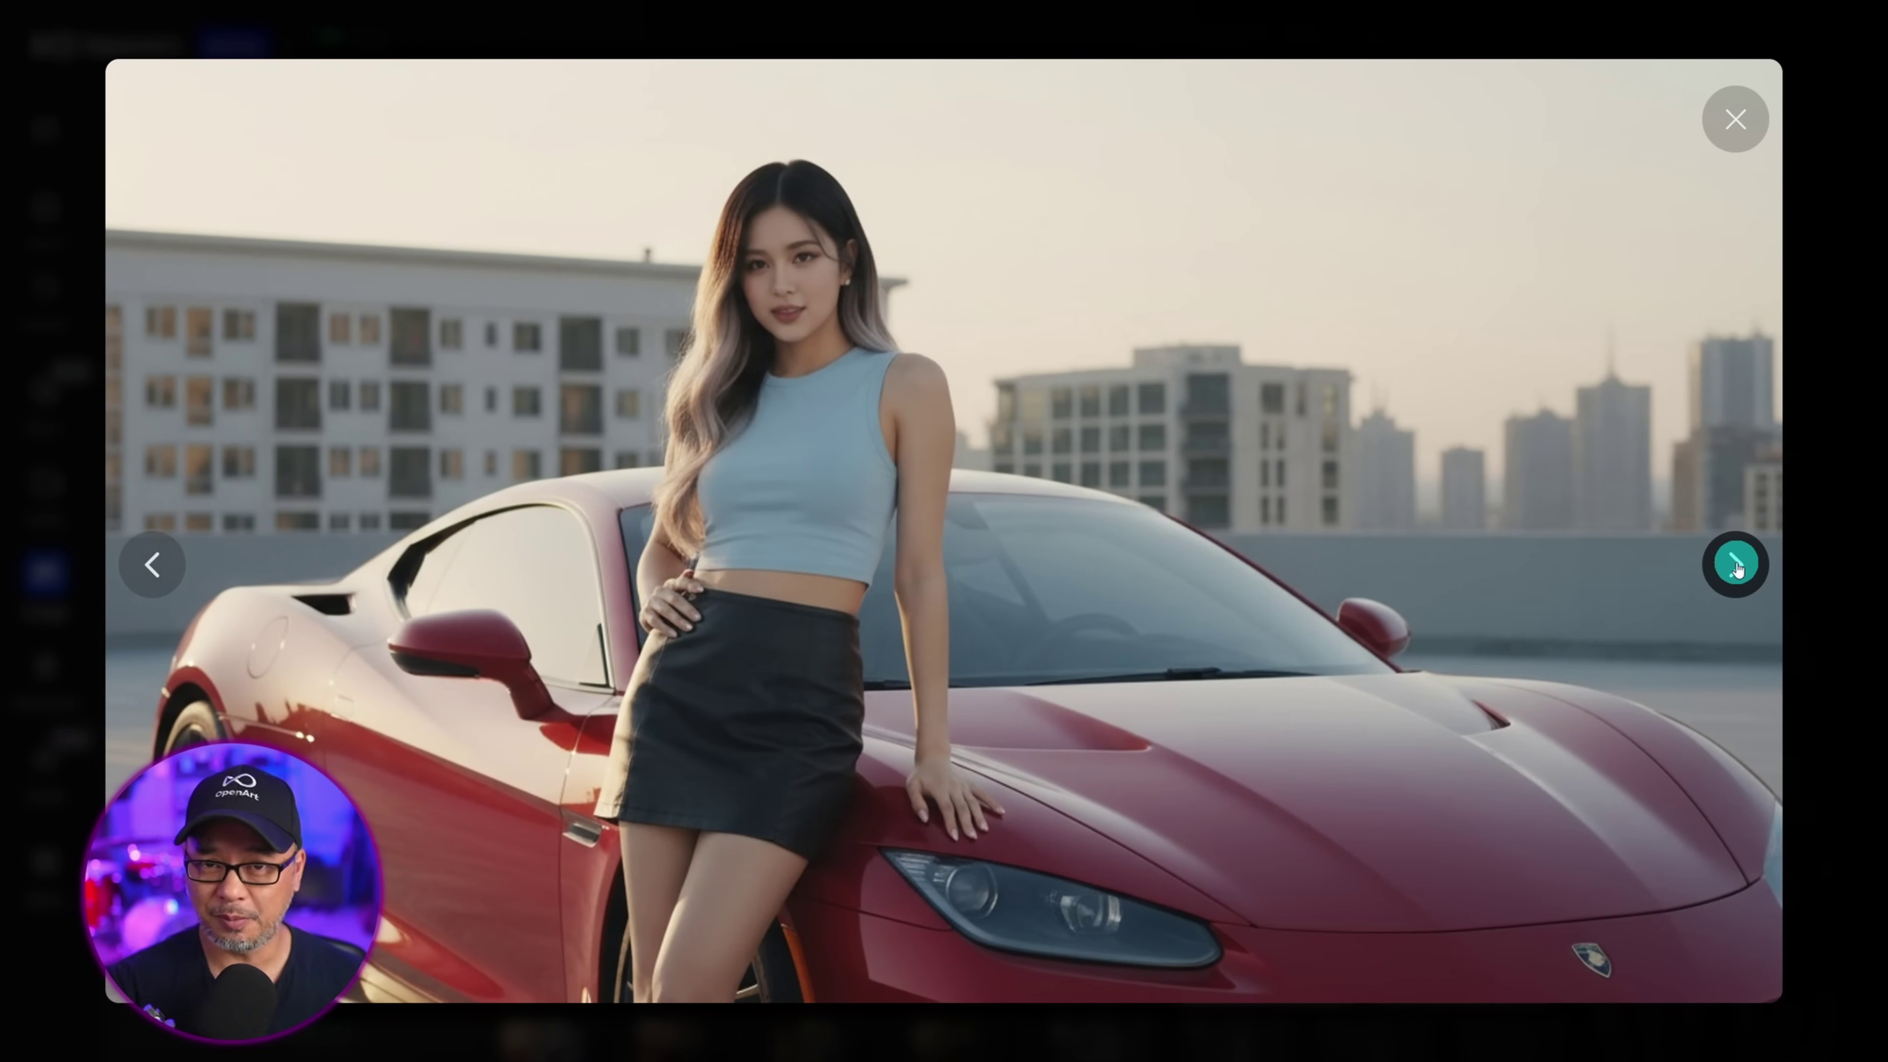
pyautogui.click(1736, 567)
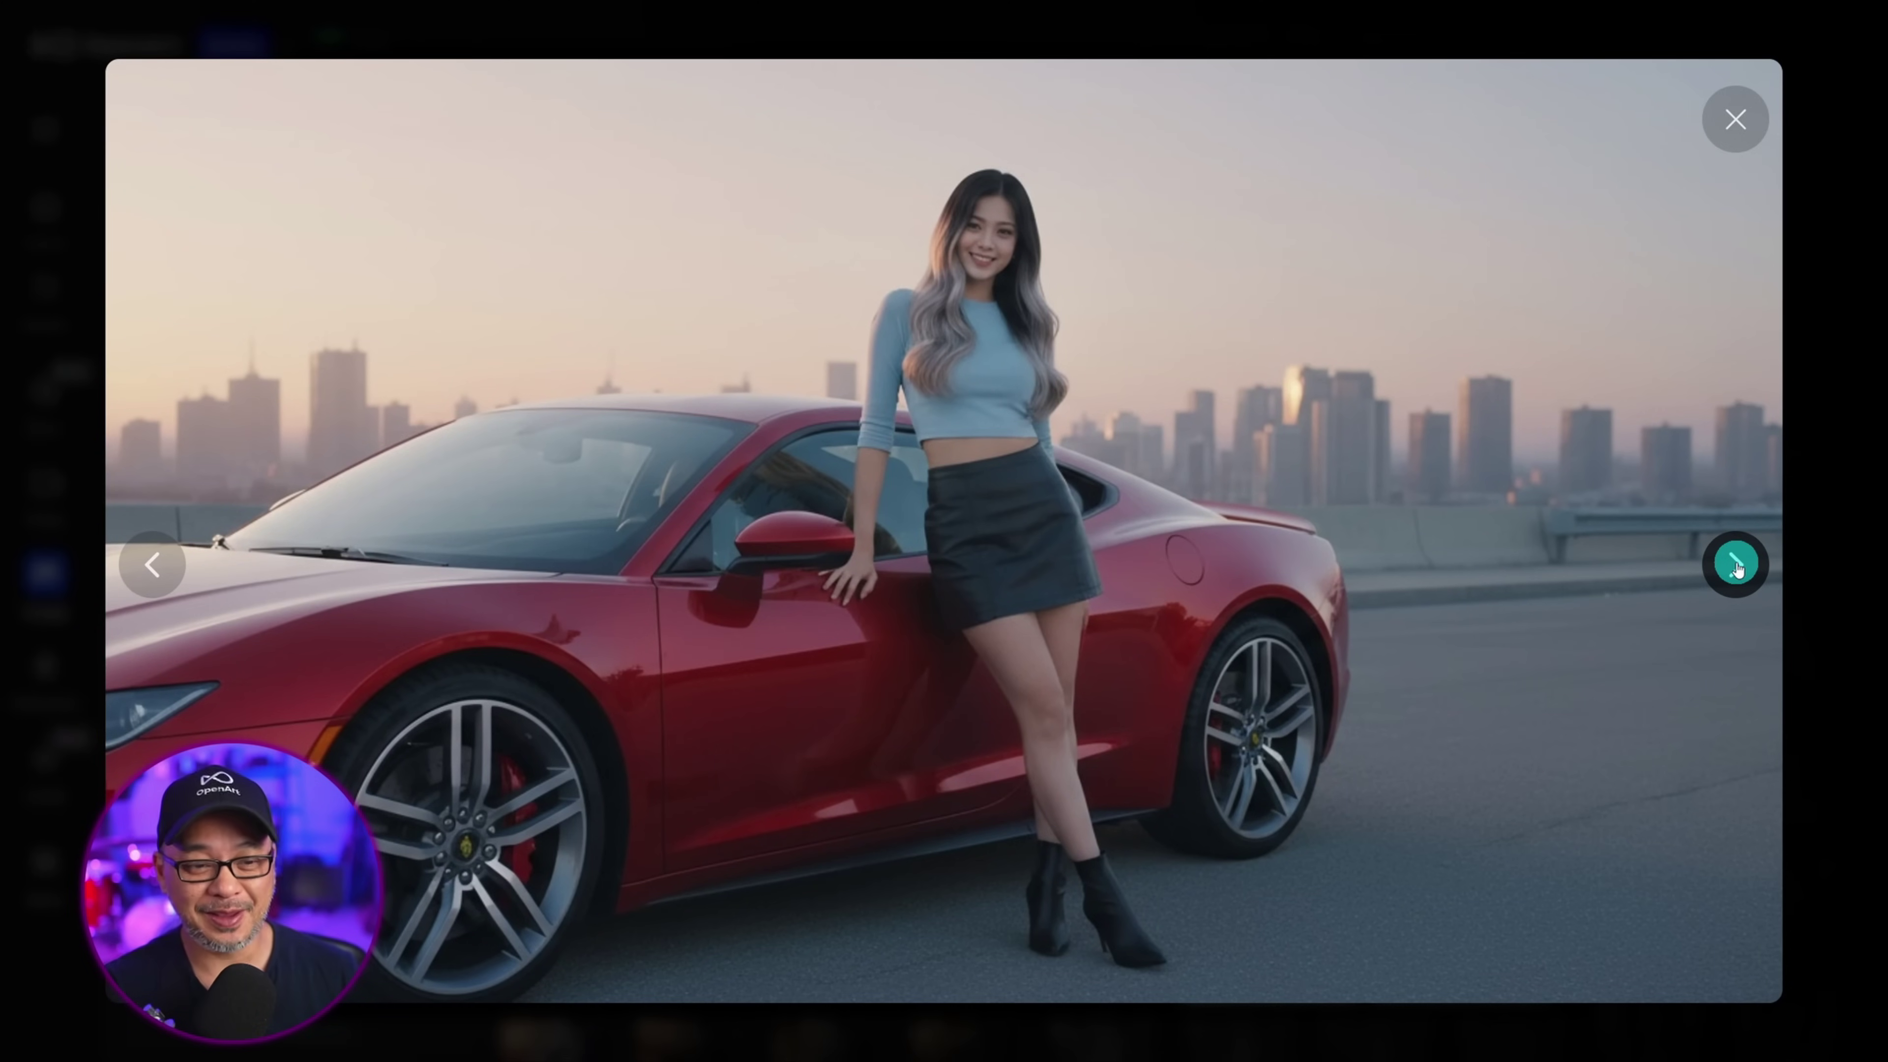
pyautogui.click(1736, 567)
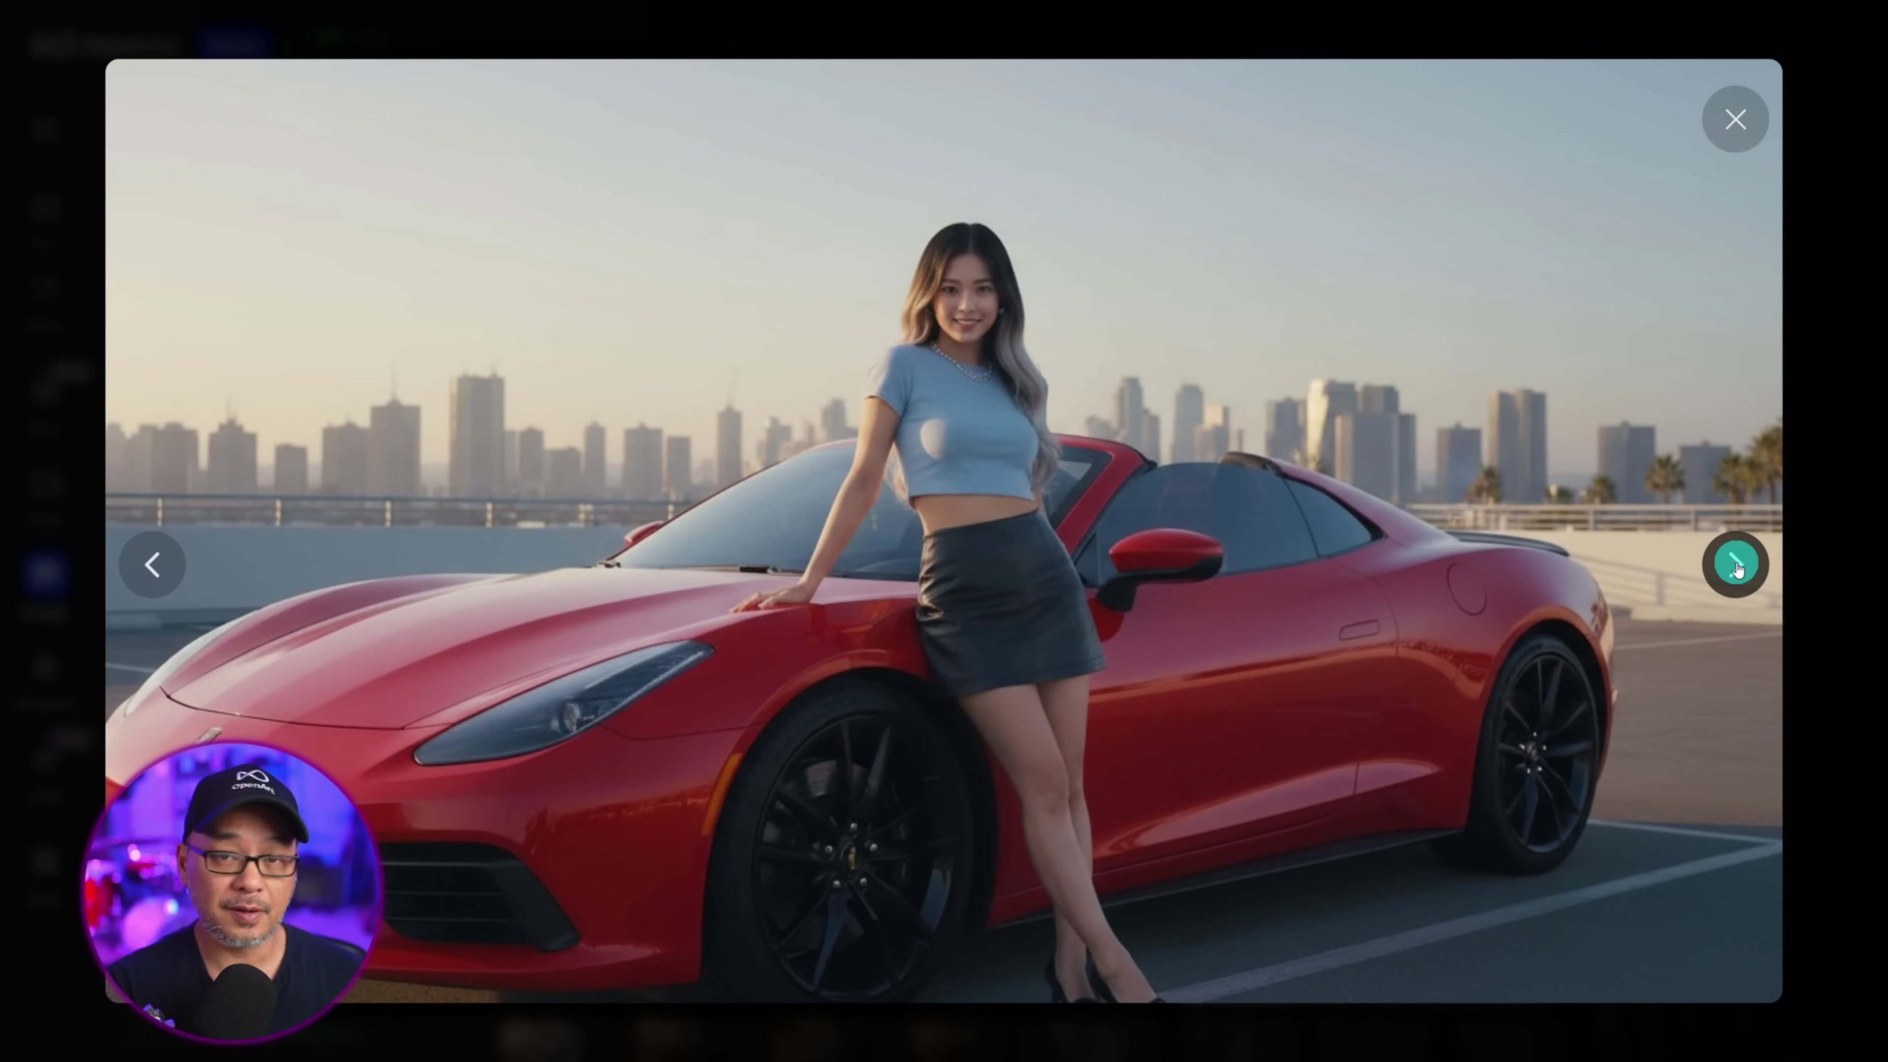
pyautogui.click(1736, 567)
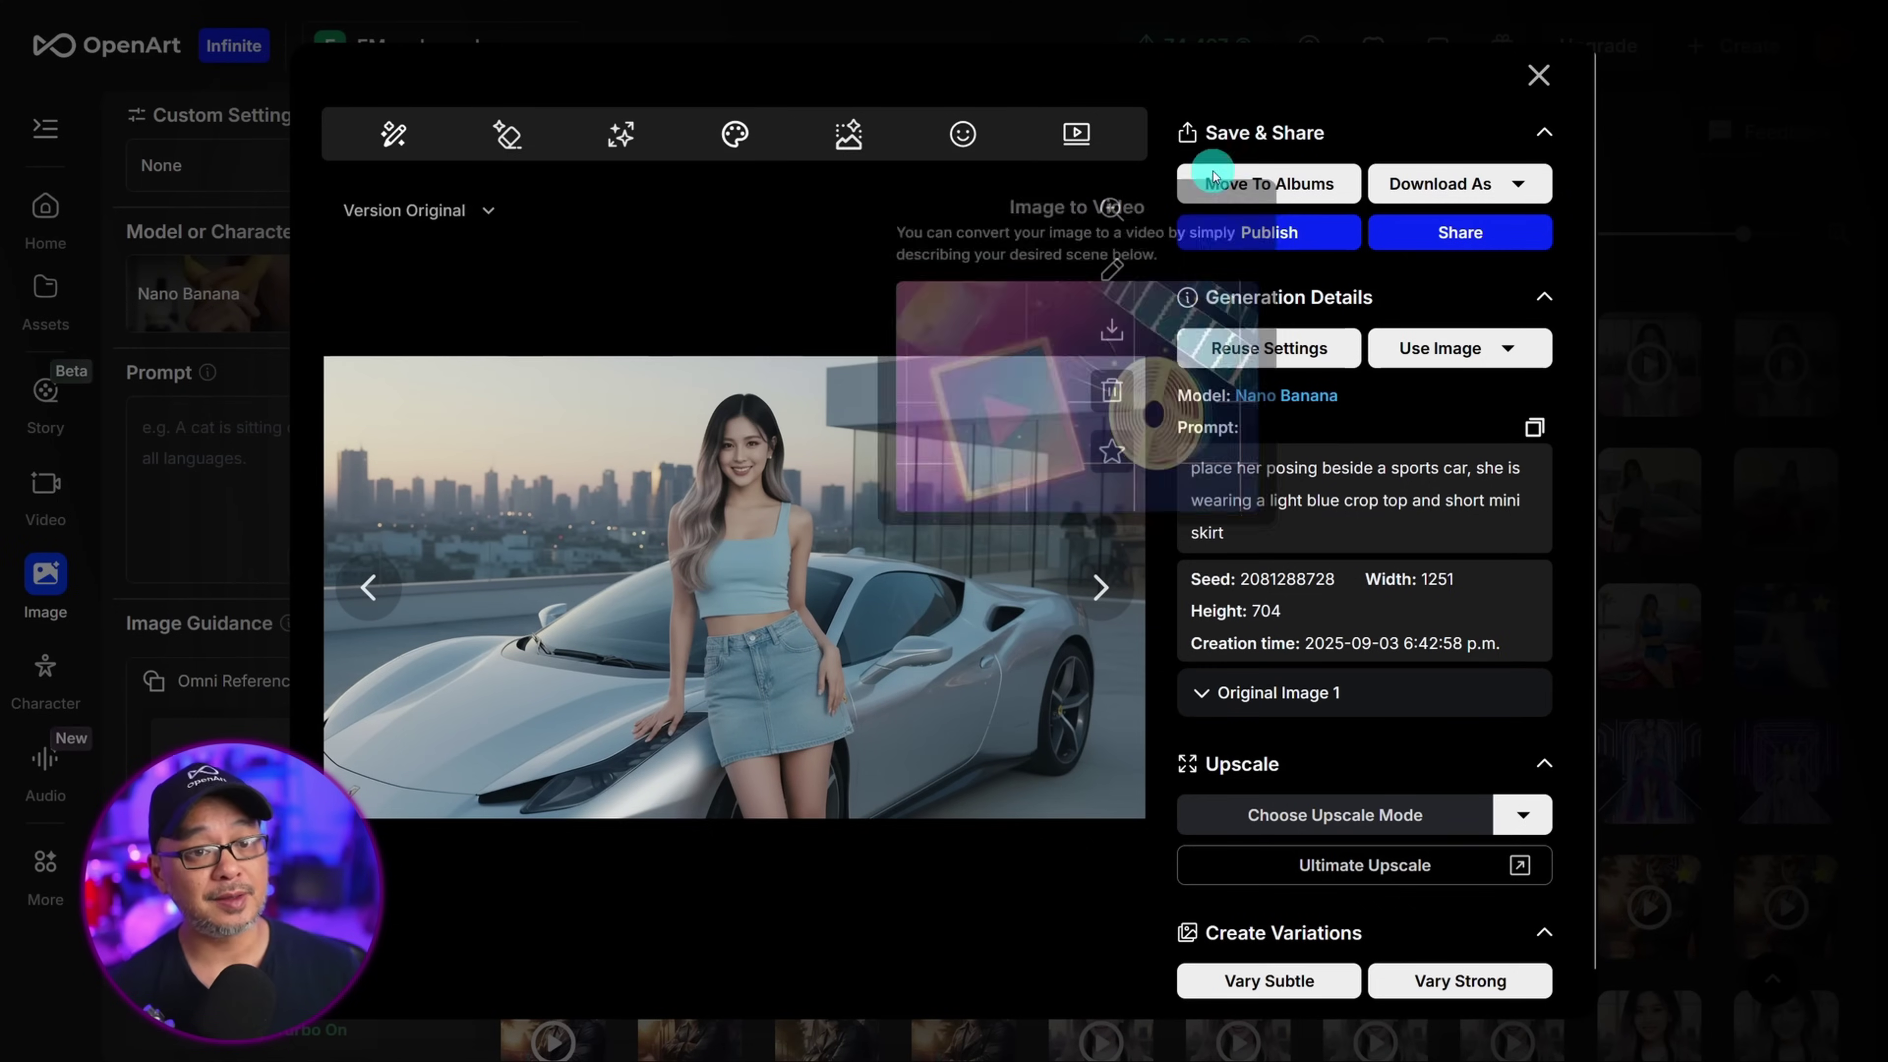
# - Send the silver-car image to Image to Video, keep Seedance 1.0, and select the prompt text
pyautogui.click(1081, 145)
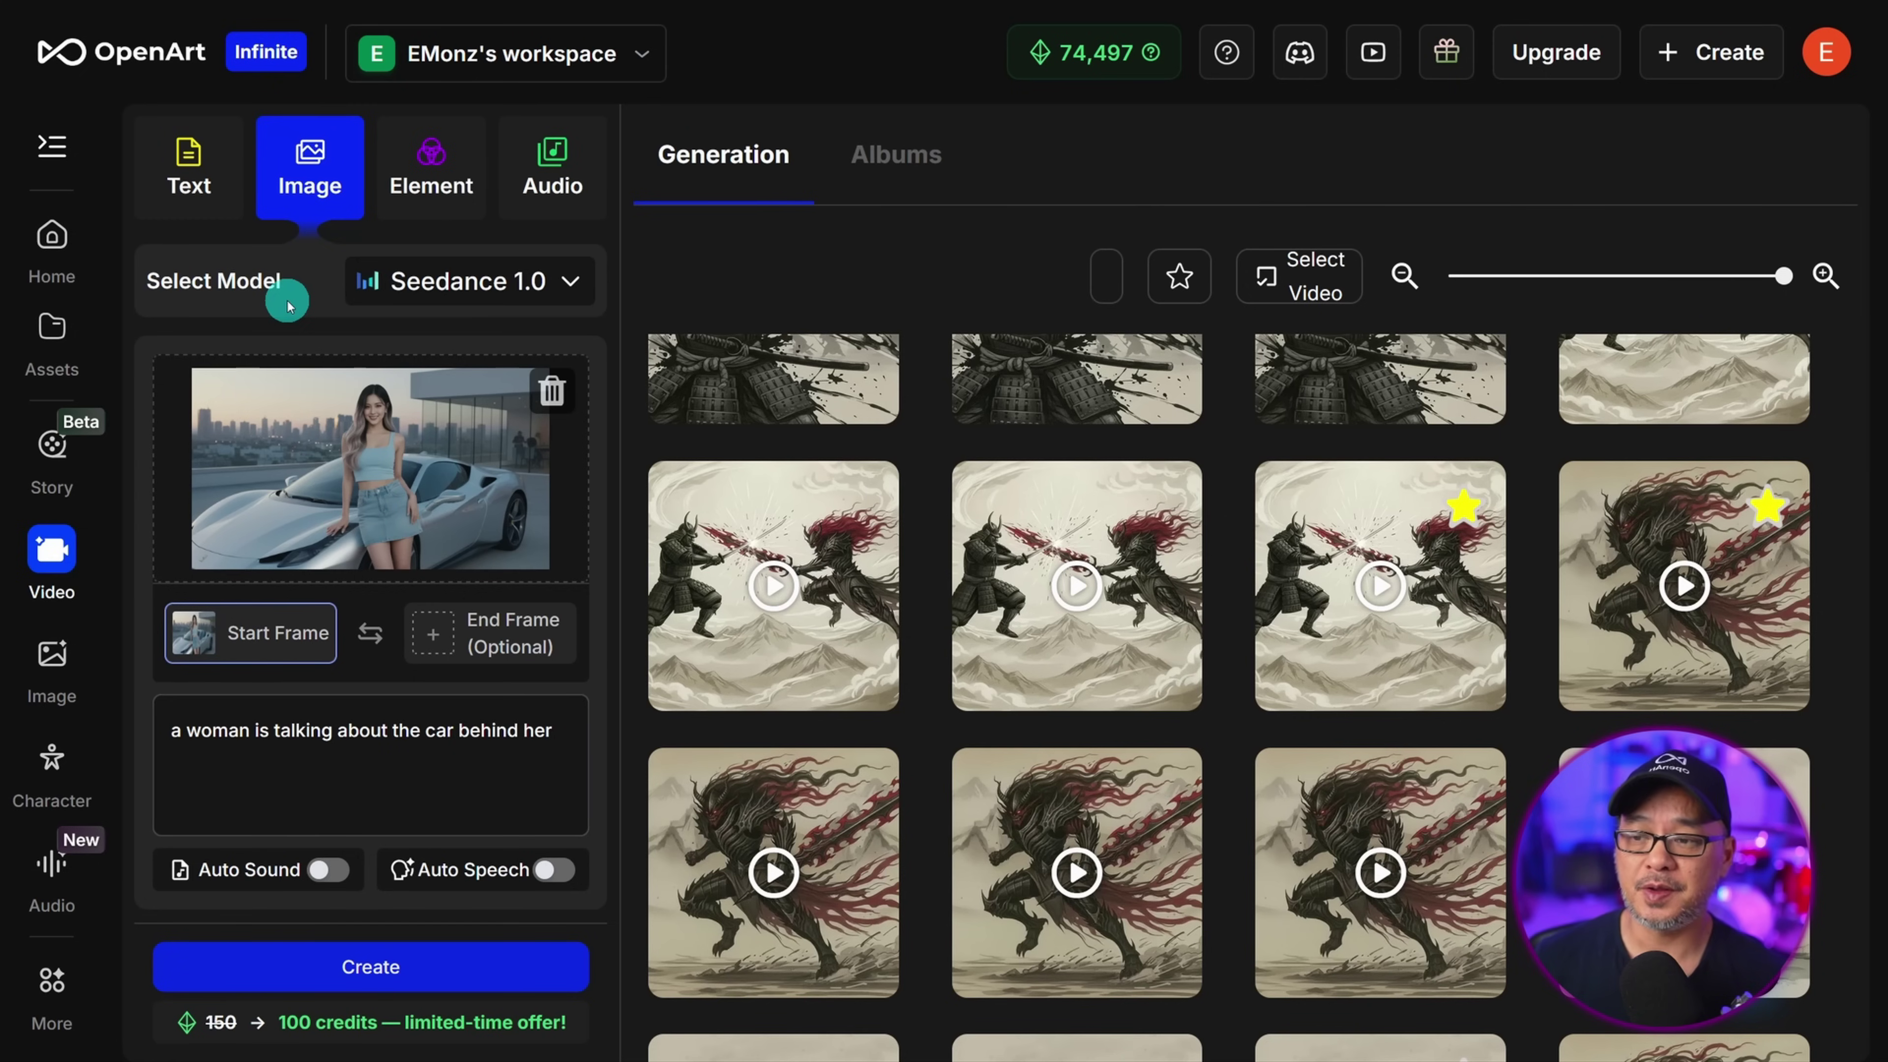
pyautogui.click(425, 290)
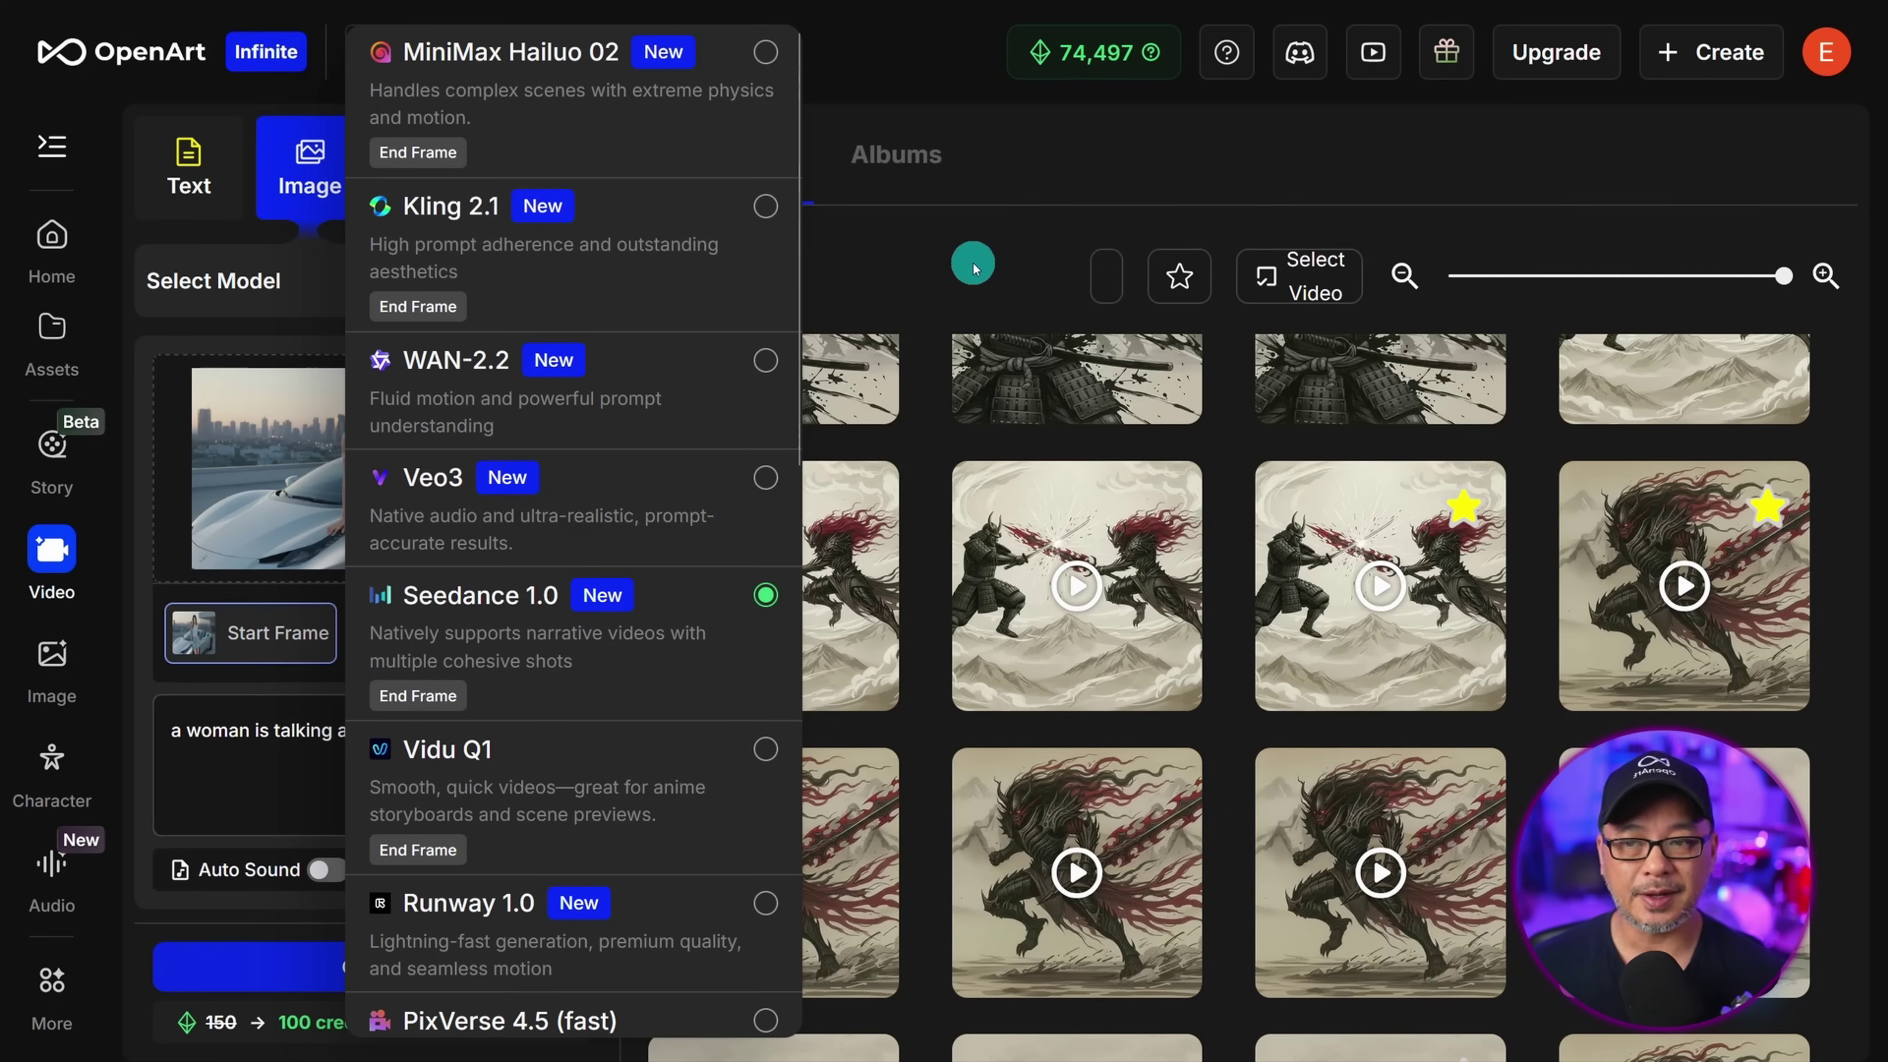
pyautogui.click(967, 269)
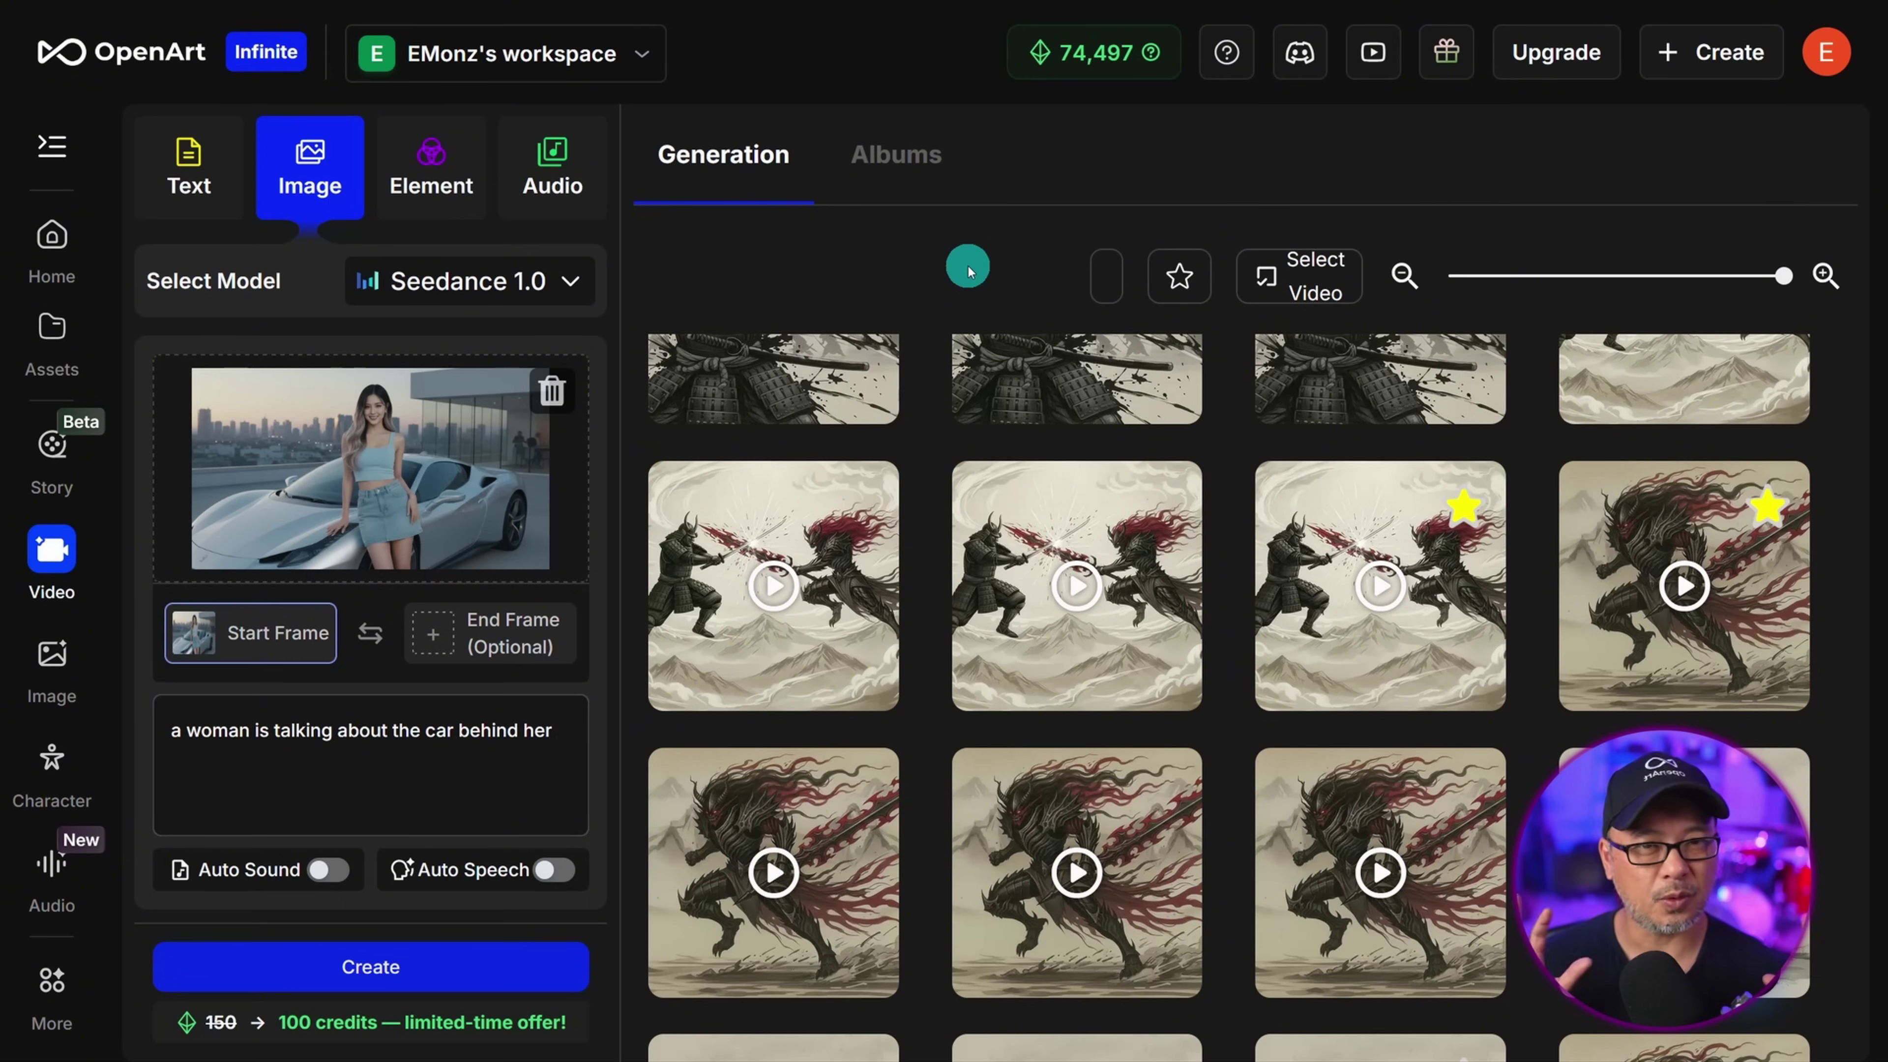
pyautogui.click(521, 773)
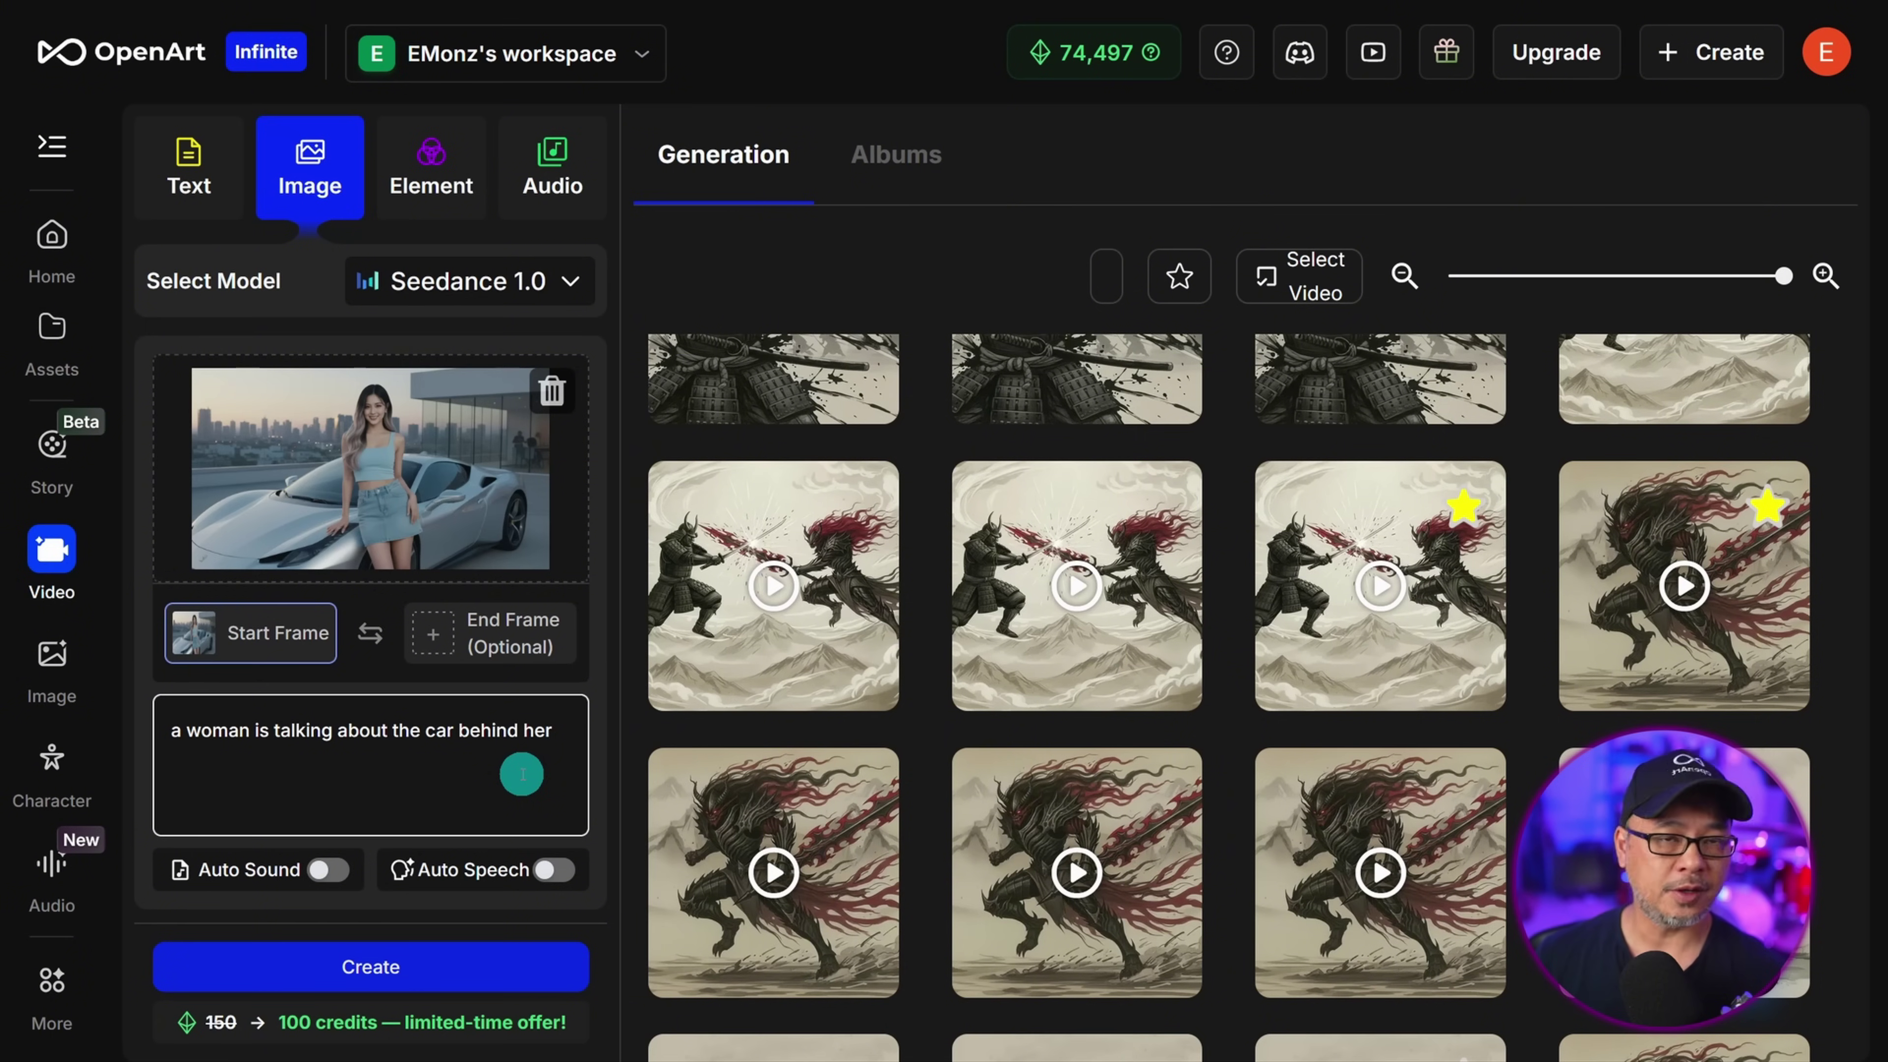
pyautogui.tripleClick(333, 730)
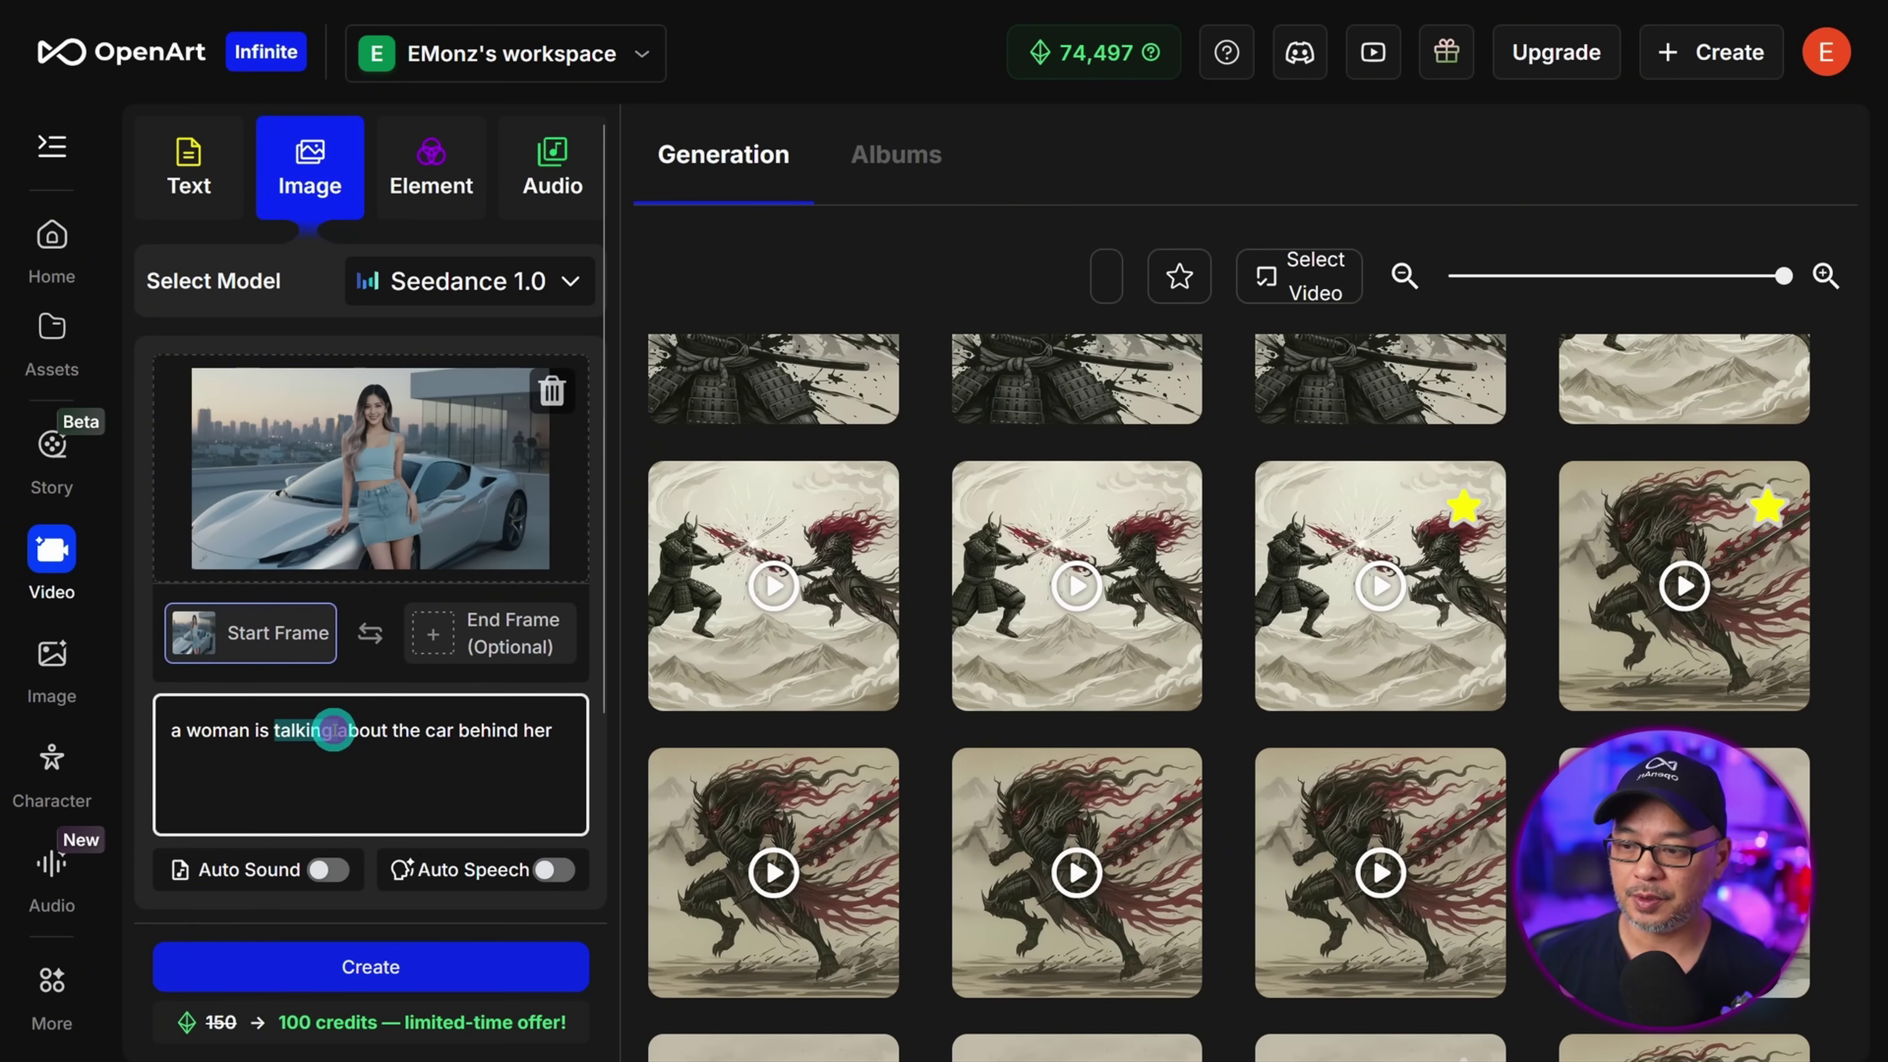
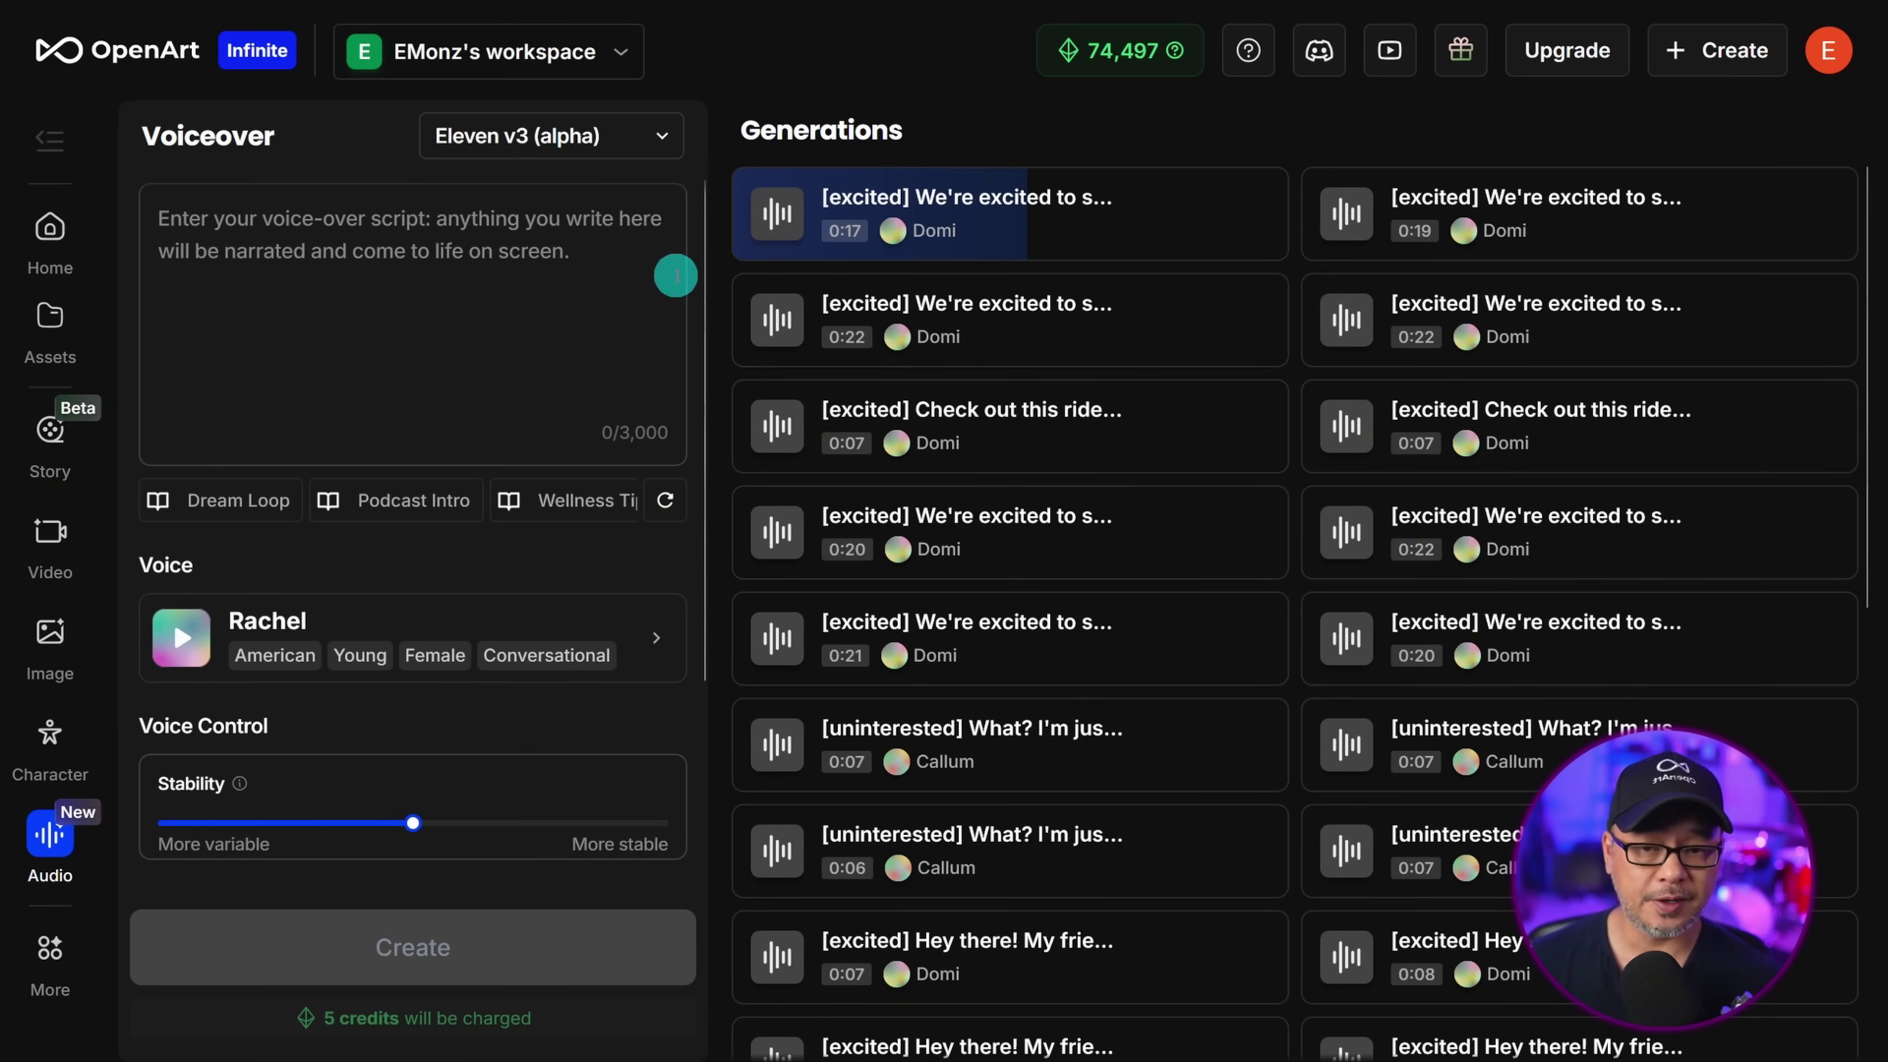
# - Copy the top excited Domi clip's script, then review its voice settings with Rachel still selected
pyautogui.moveTo(1122, 216)
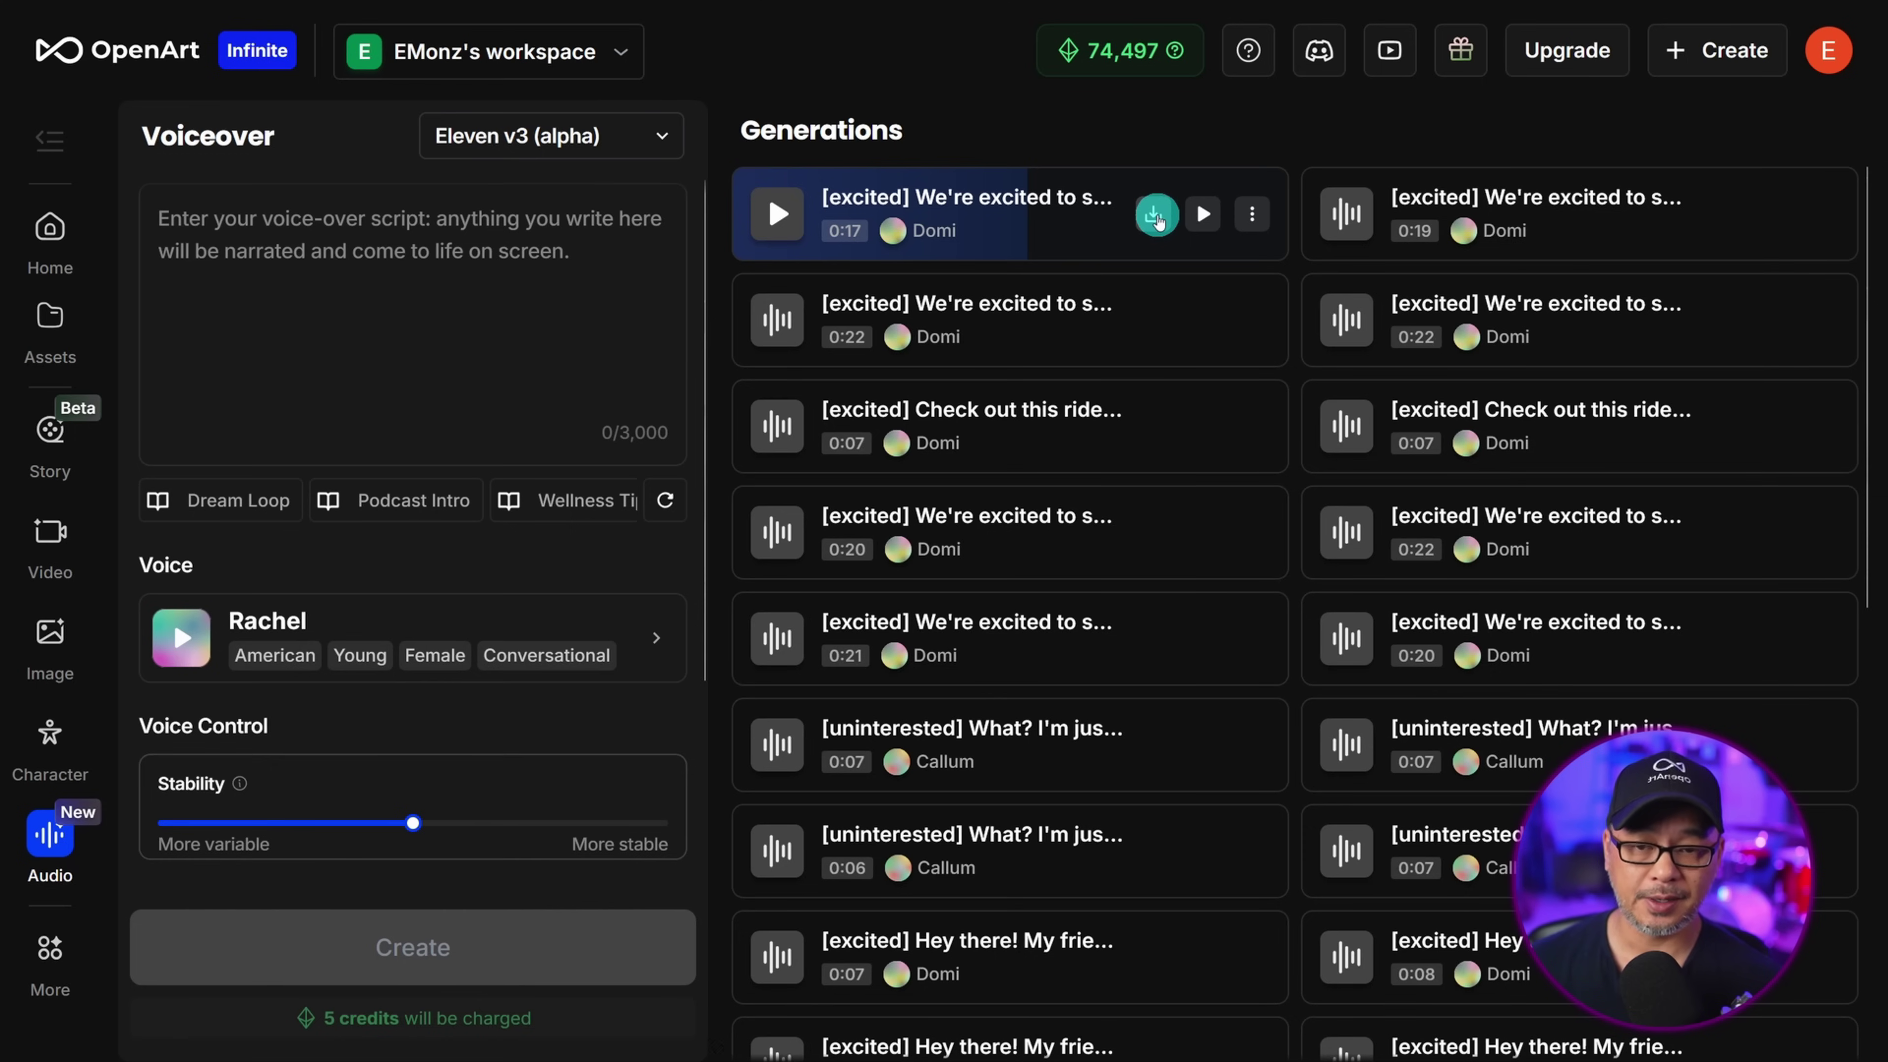
pyautogui.click(1252, 214)
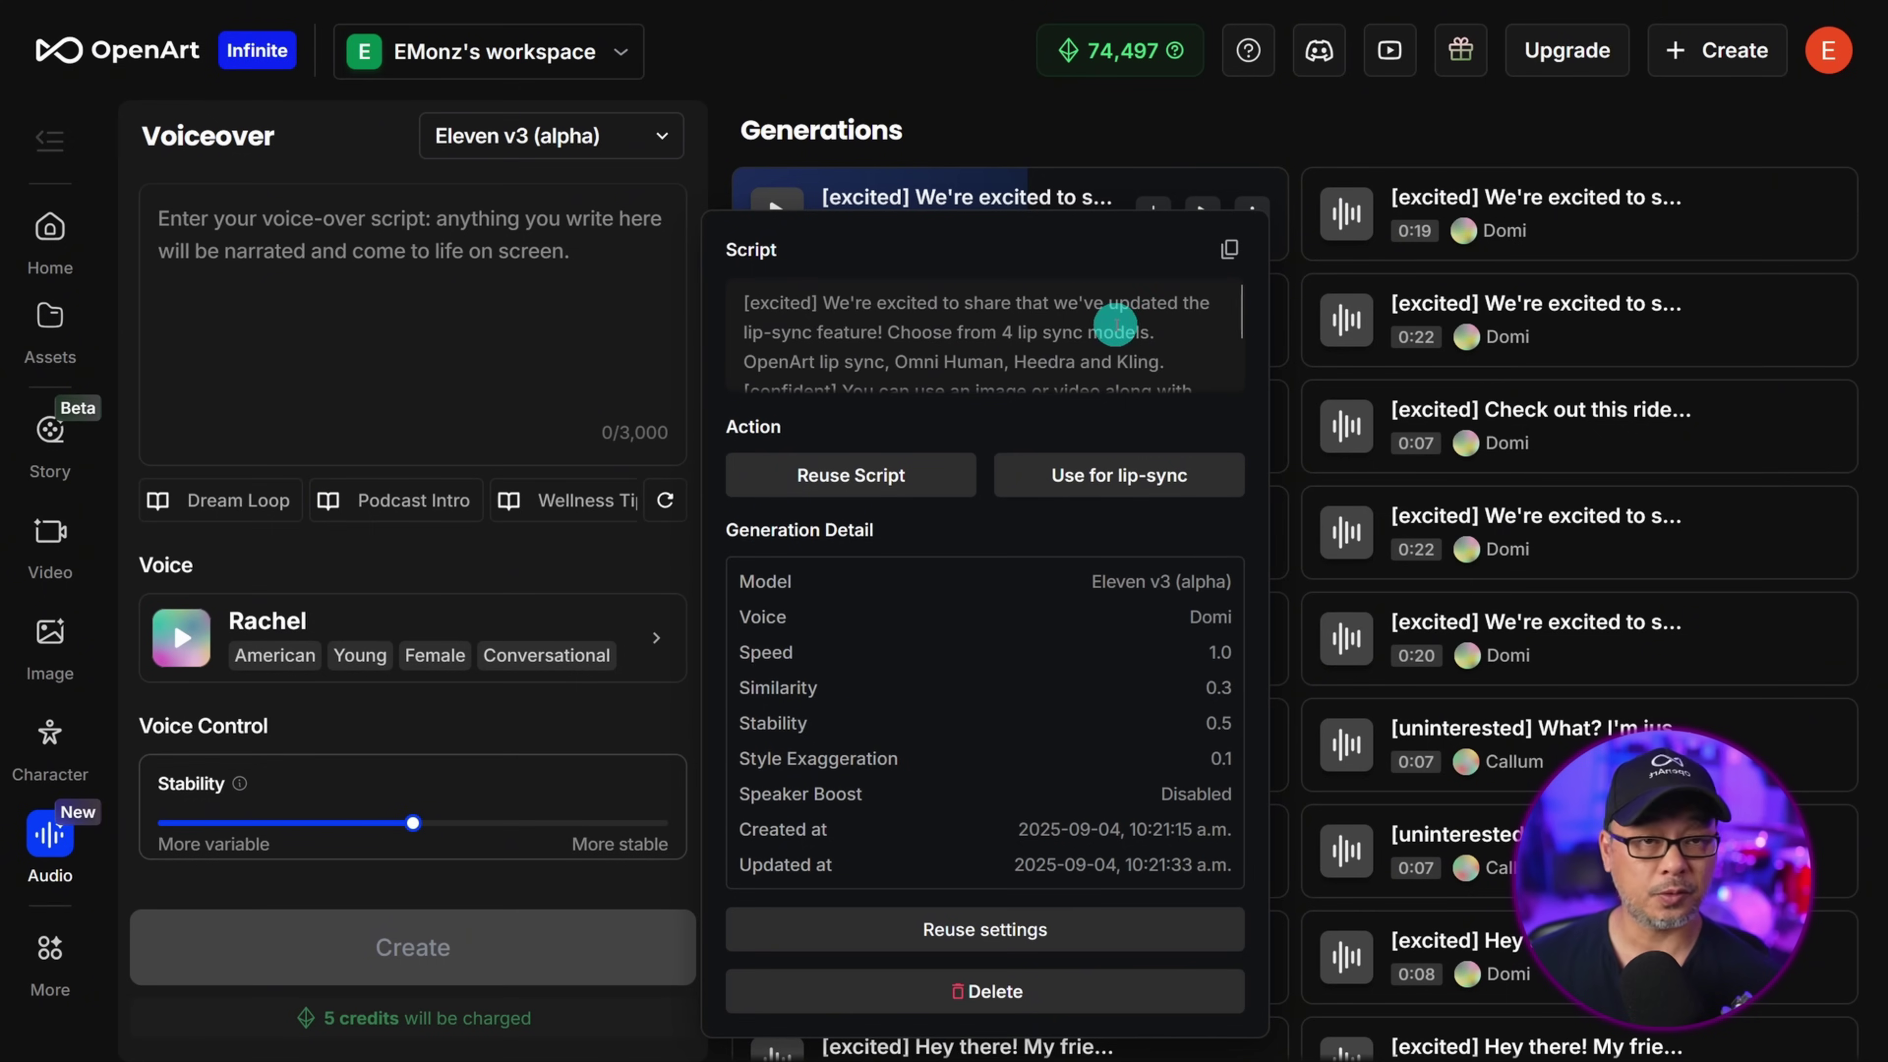
pyautogui.click(1227, 248)
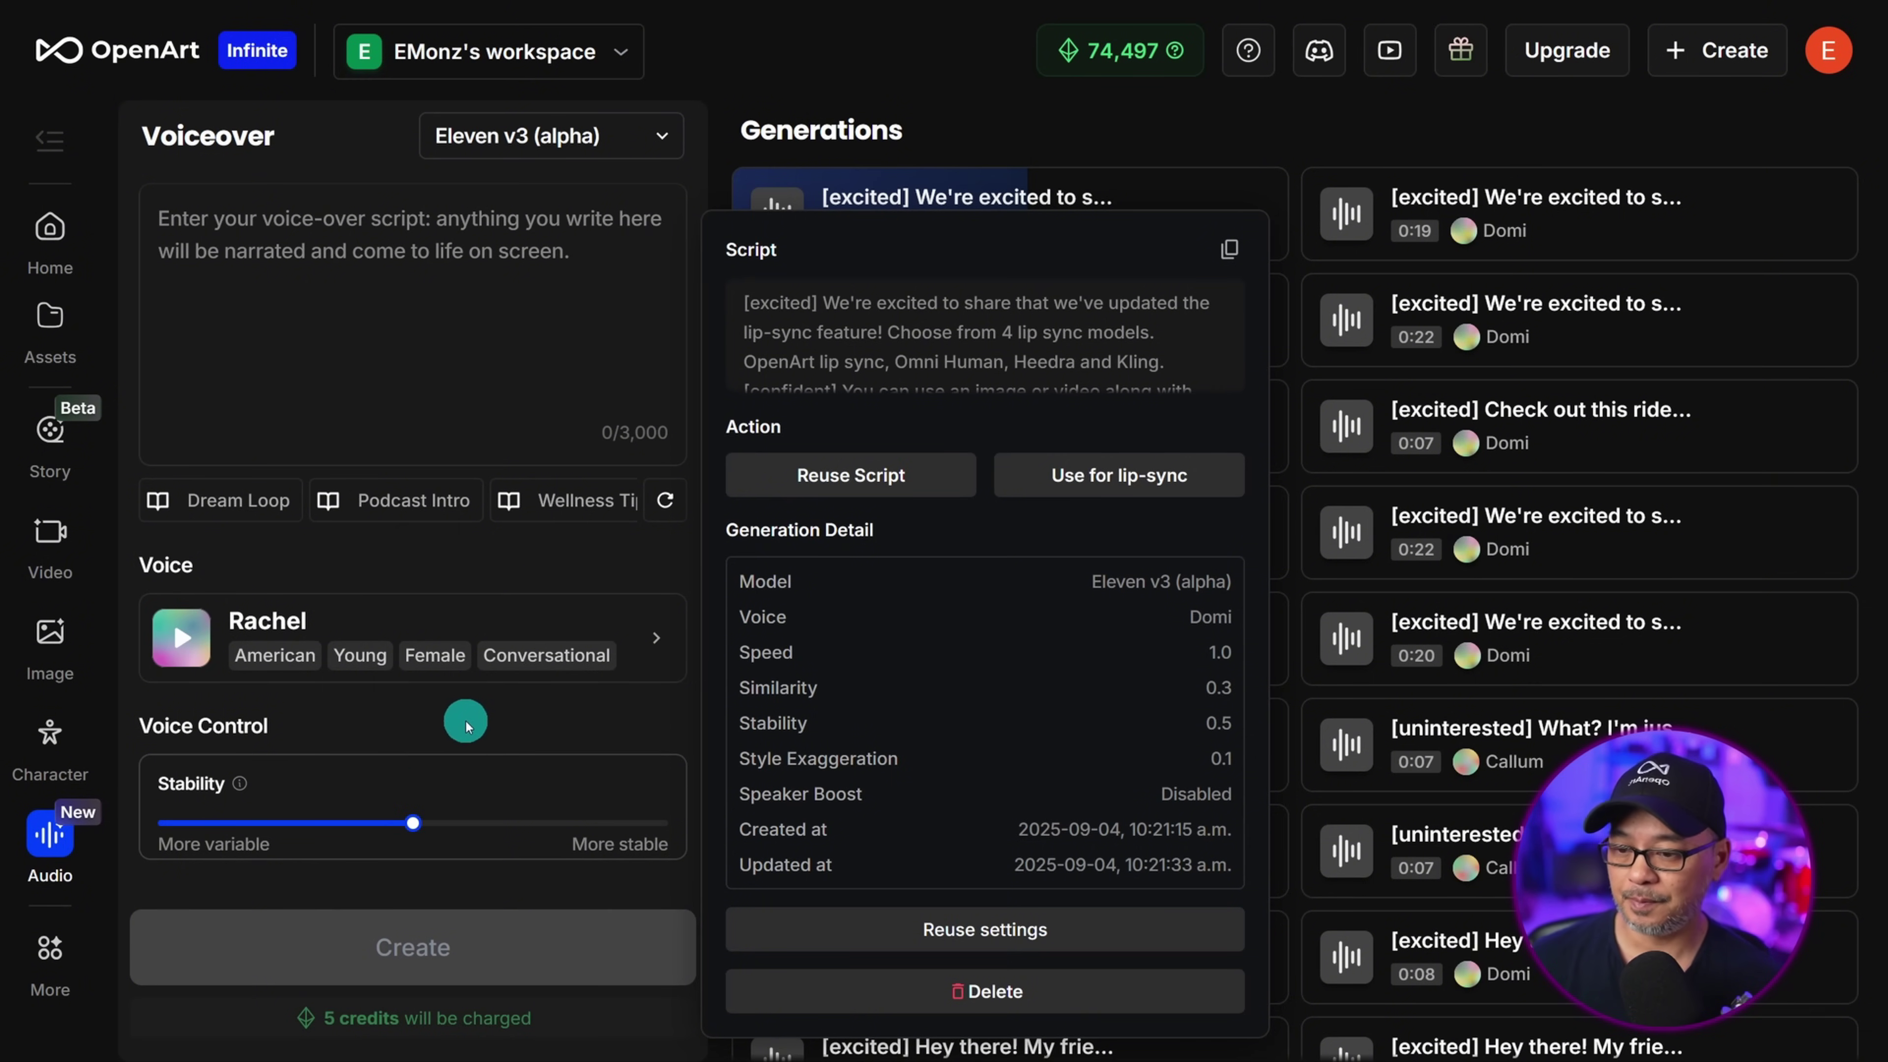
pyautogui.scroll(-3, 463, 716)
pyautogui.click(629, 380)
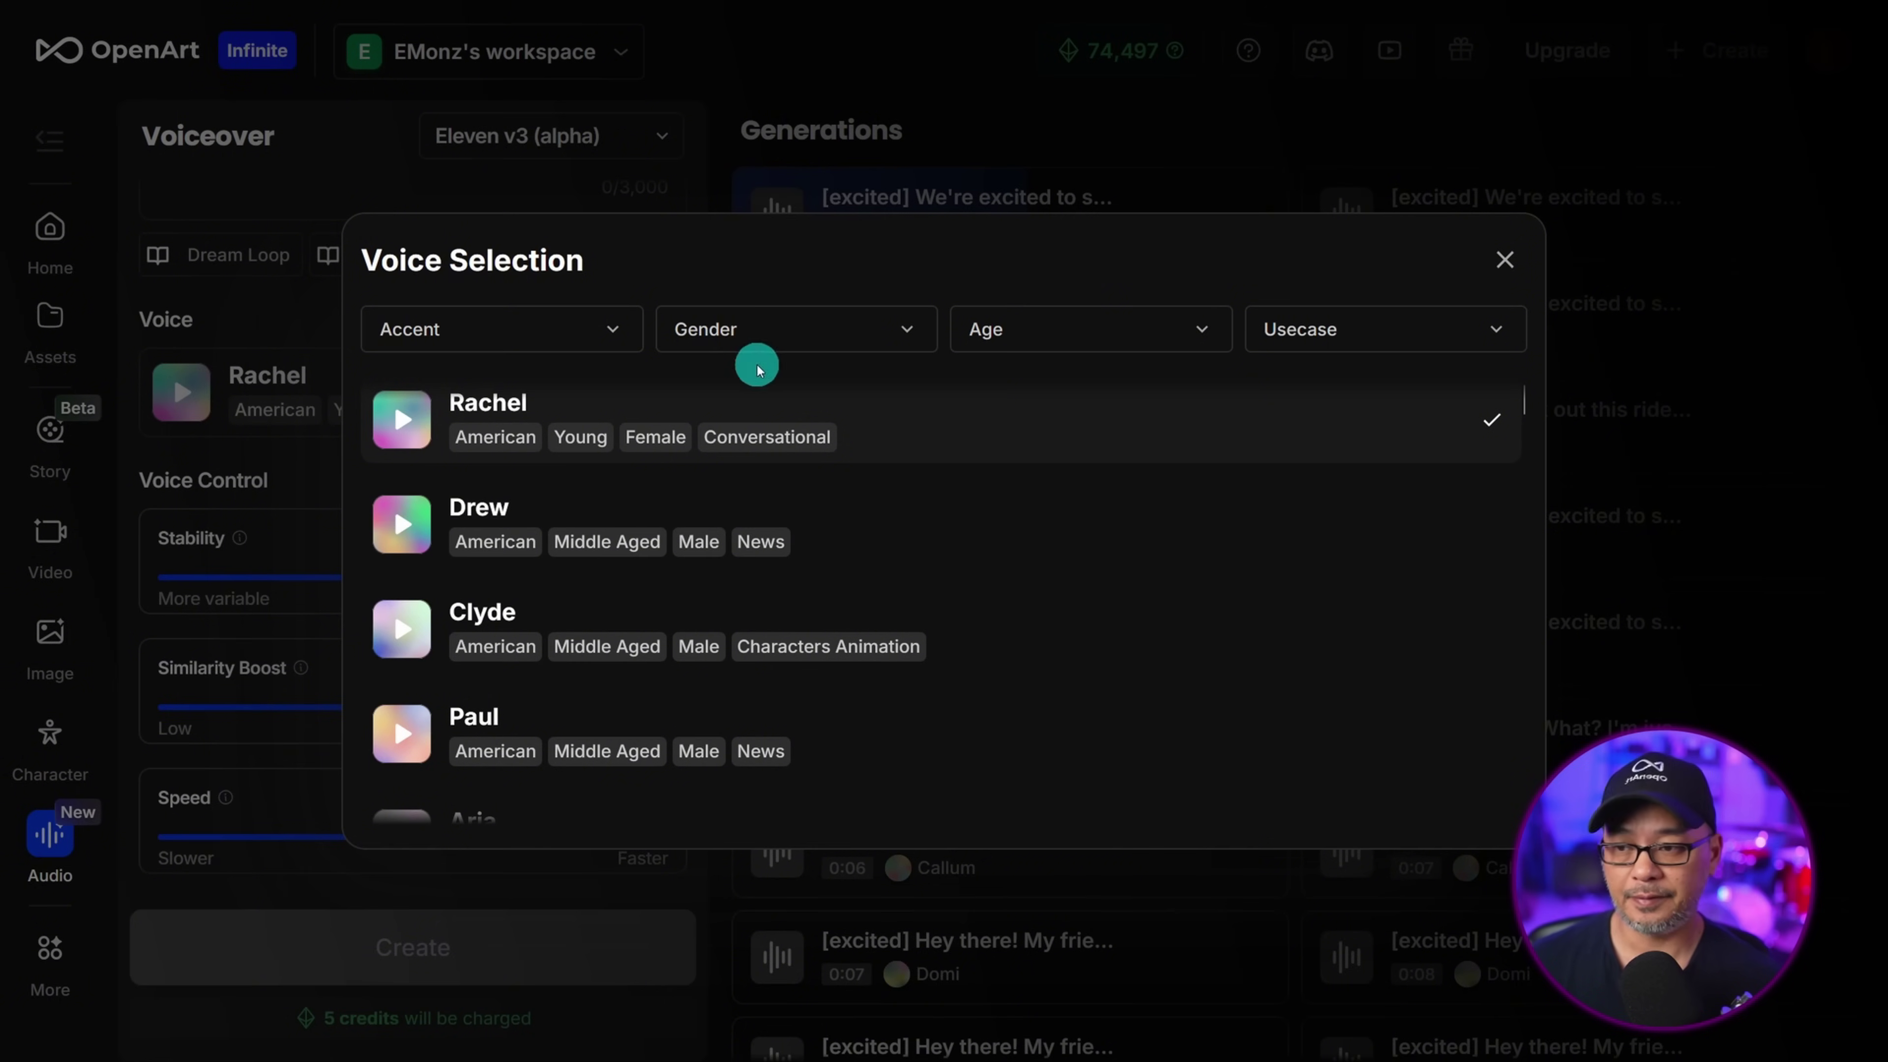
# - Browse the Accent, Gender, Age and Usecase voice filters, keeping Rachel as the voice
pyautogui.click(577, 329)
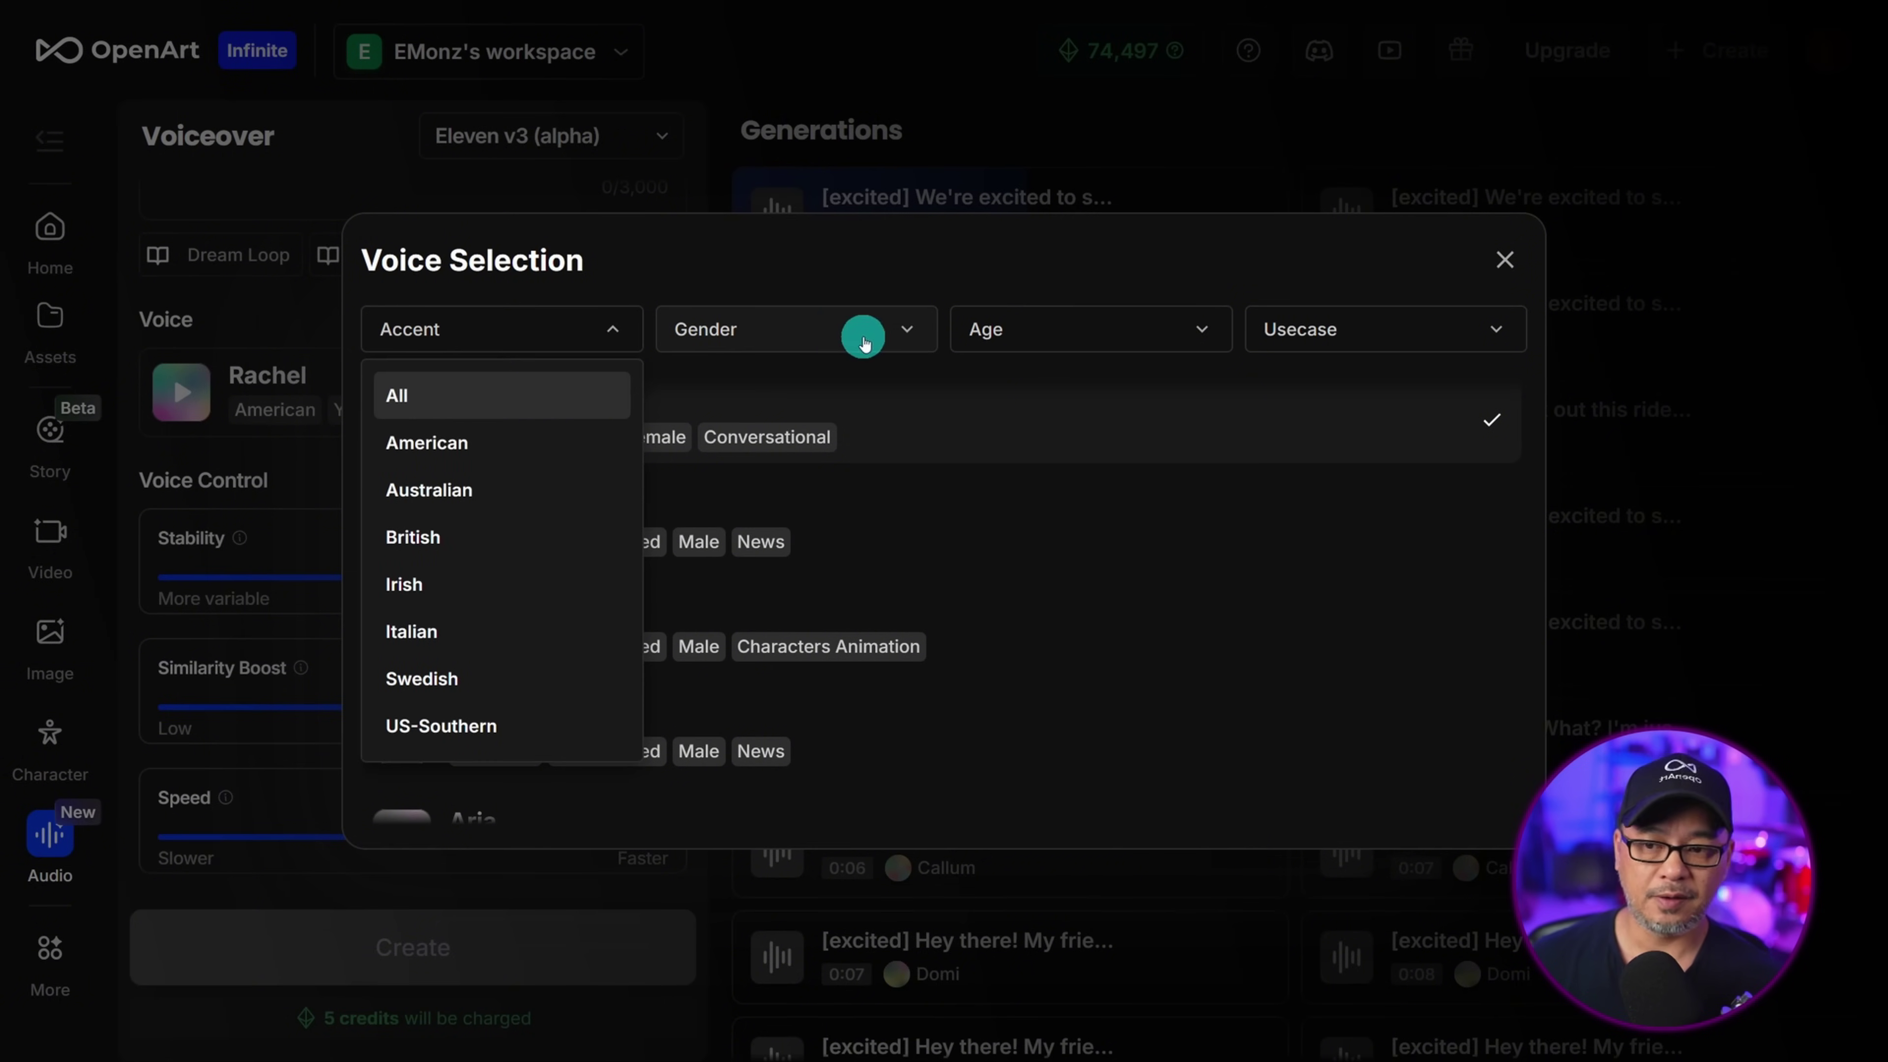
pyautogui.click(792, 339)
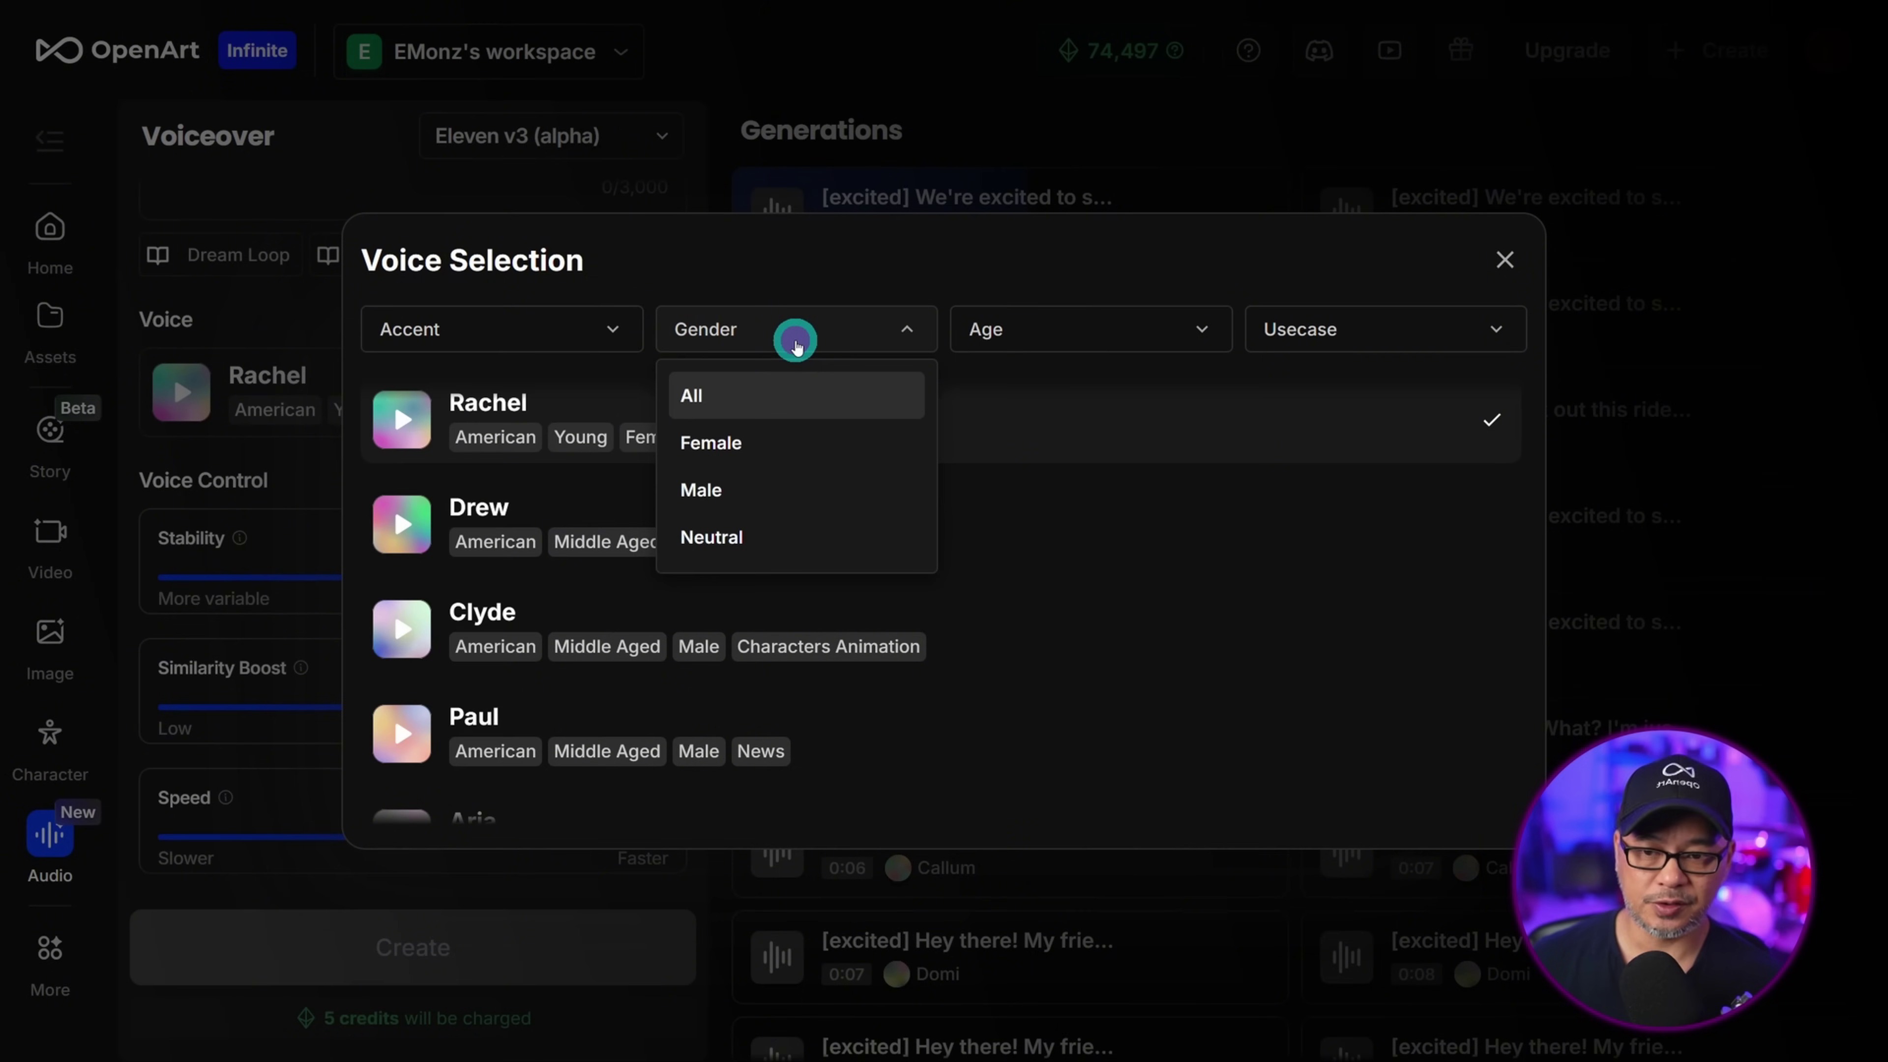
pyautogui.click(1065, 336)
pyautogui.click(1328, 327)
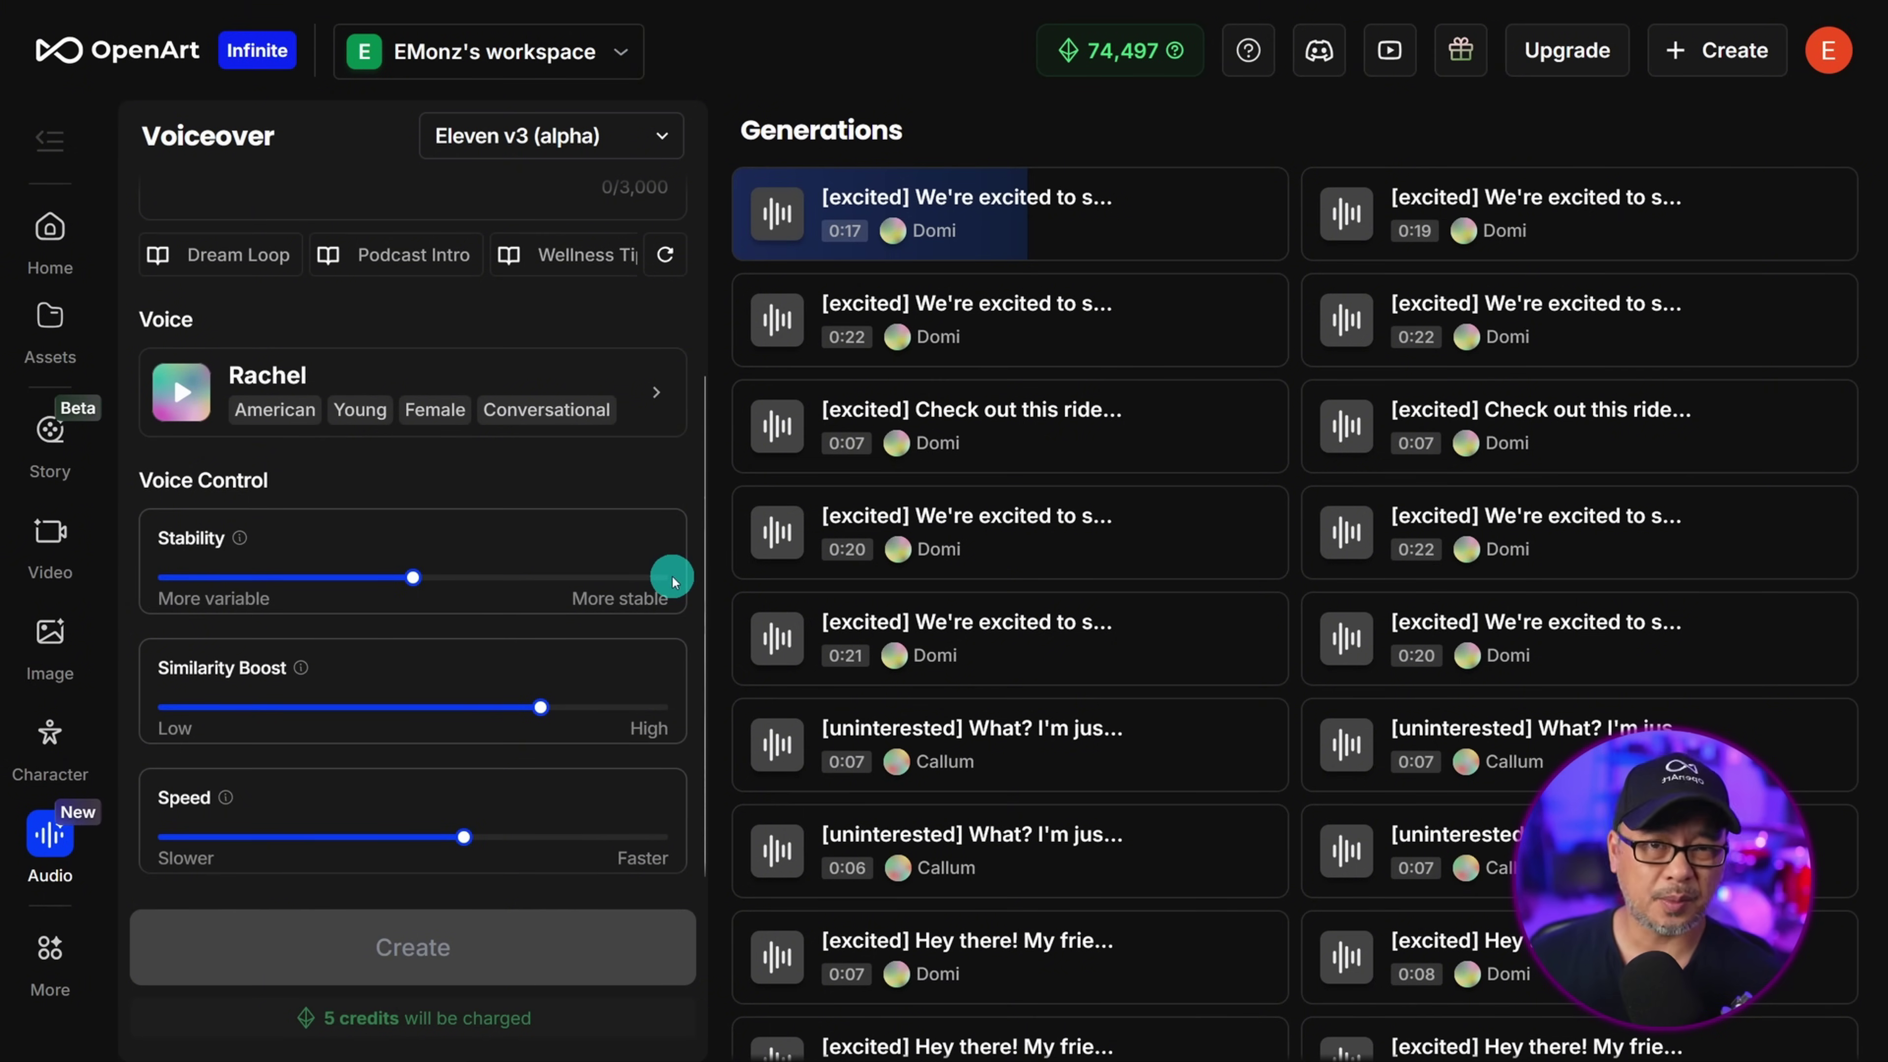
# - Leave Stability at 0.5, lower Similarity Boost, and paste the excited 'Check out this ride!' script
pyautogui.moveTo(239, 537)
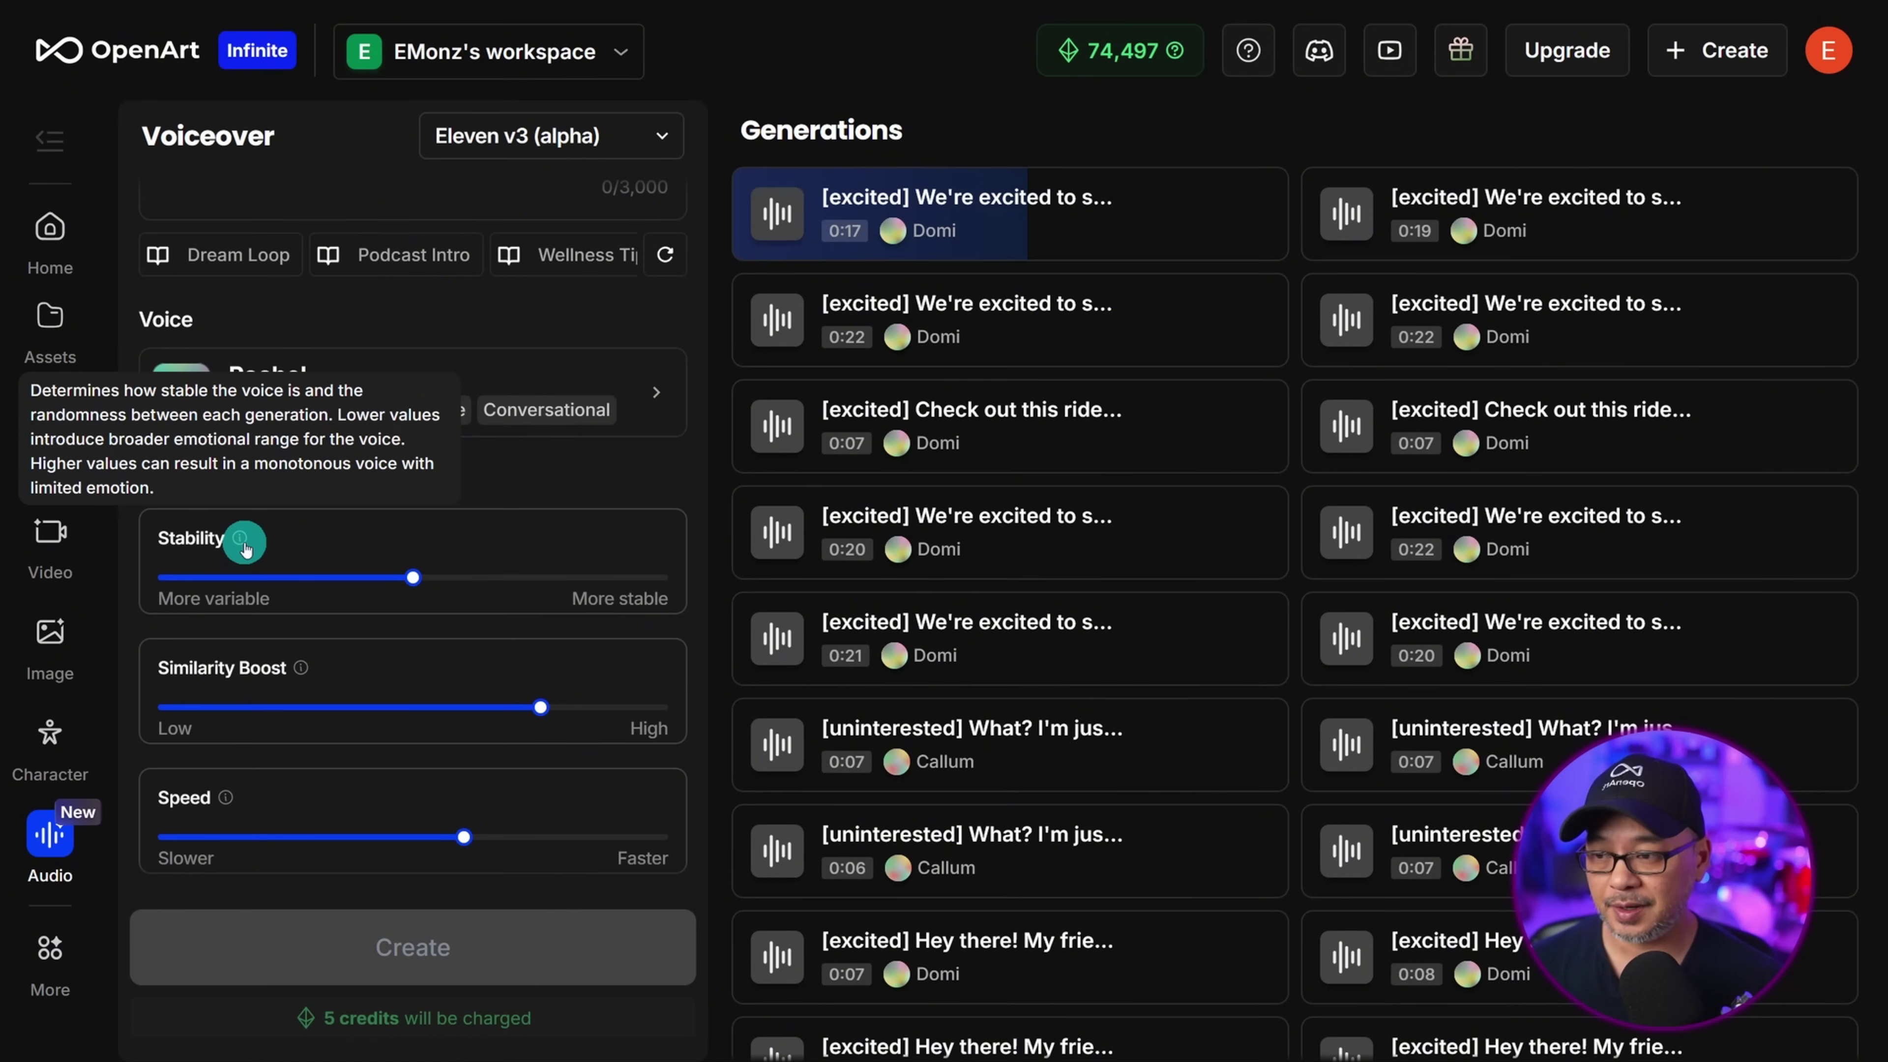
pyautogui.moveTo(414, 584)
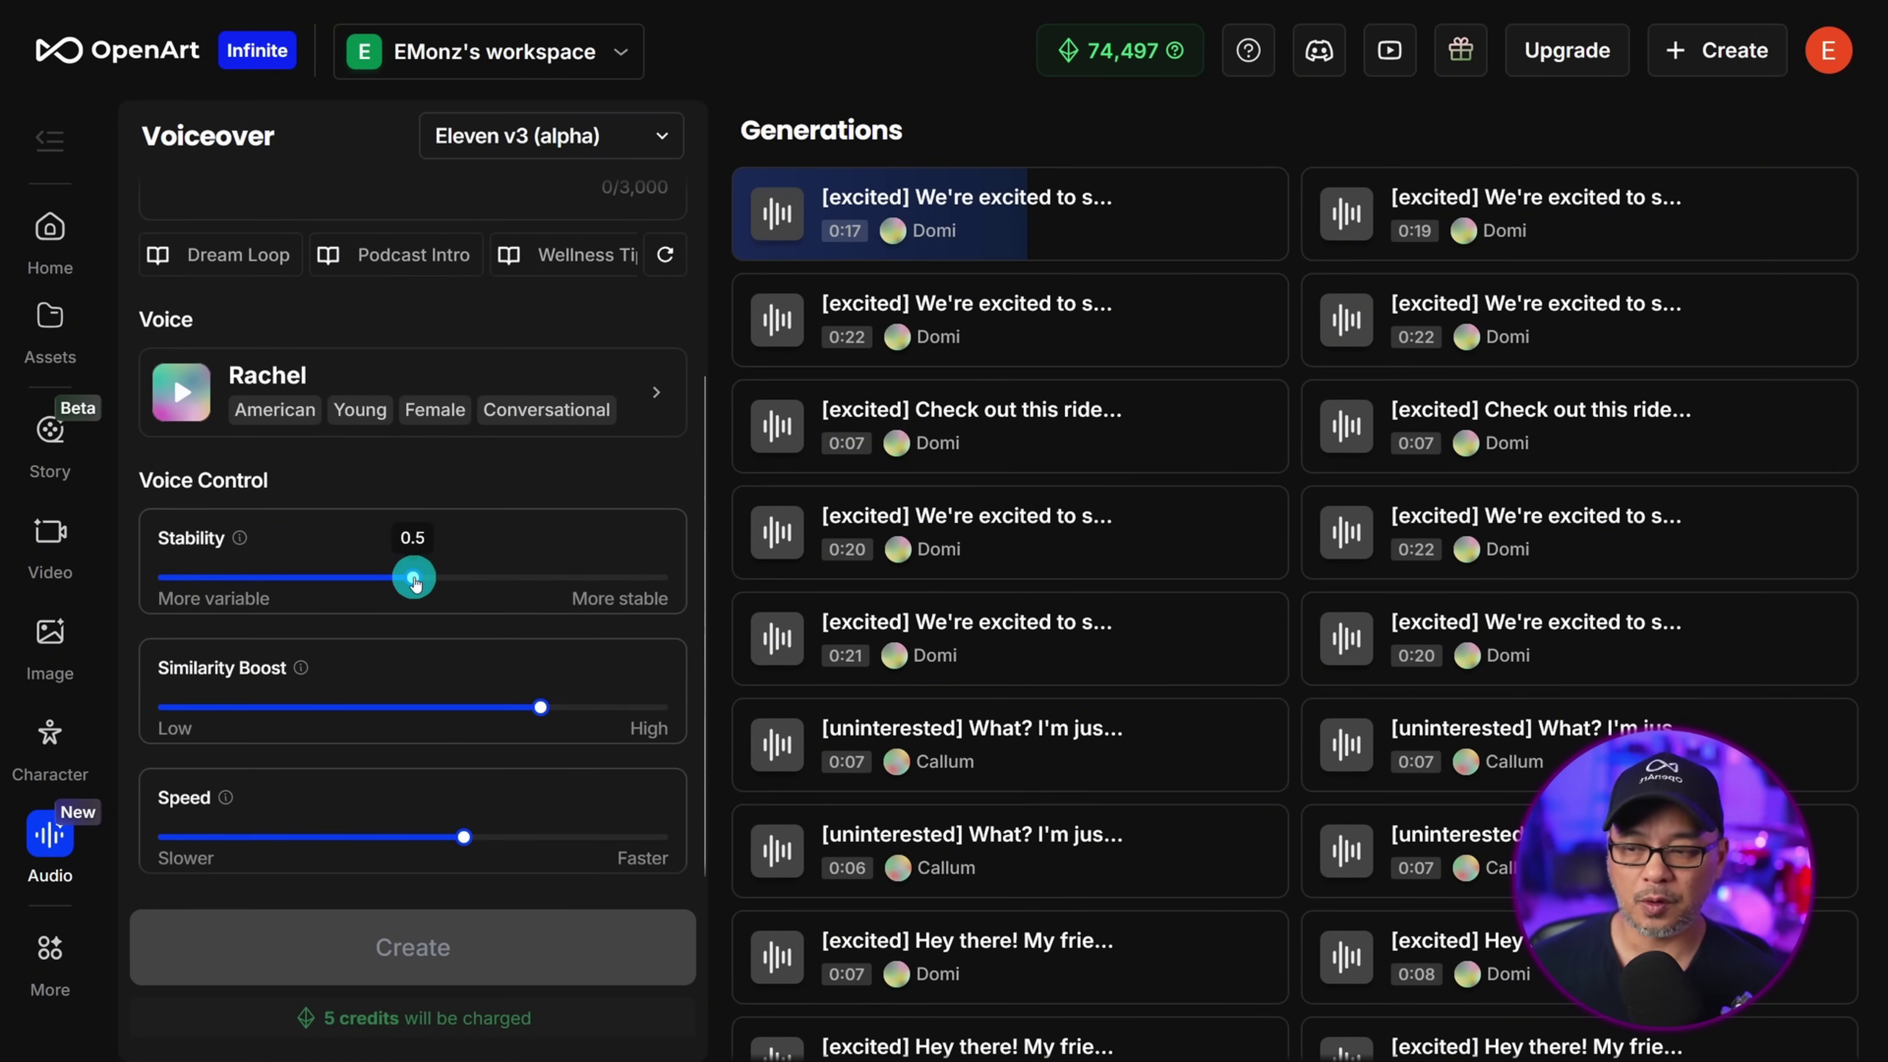
pyautogui.moveTo(415, 584); pyautogui.dragTo(463, 623)
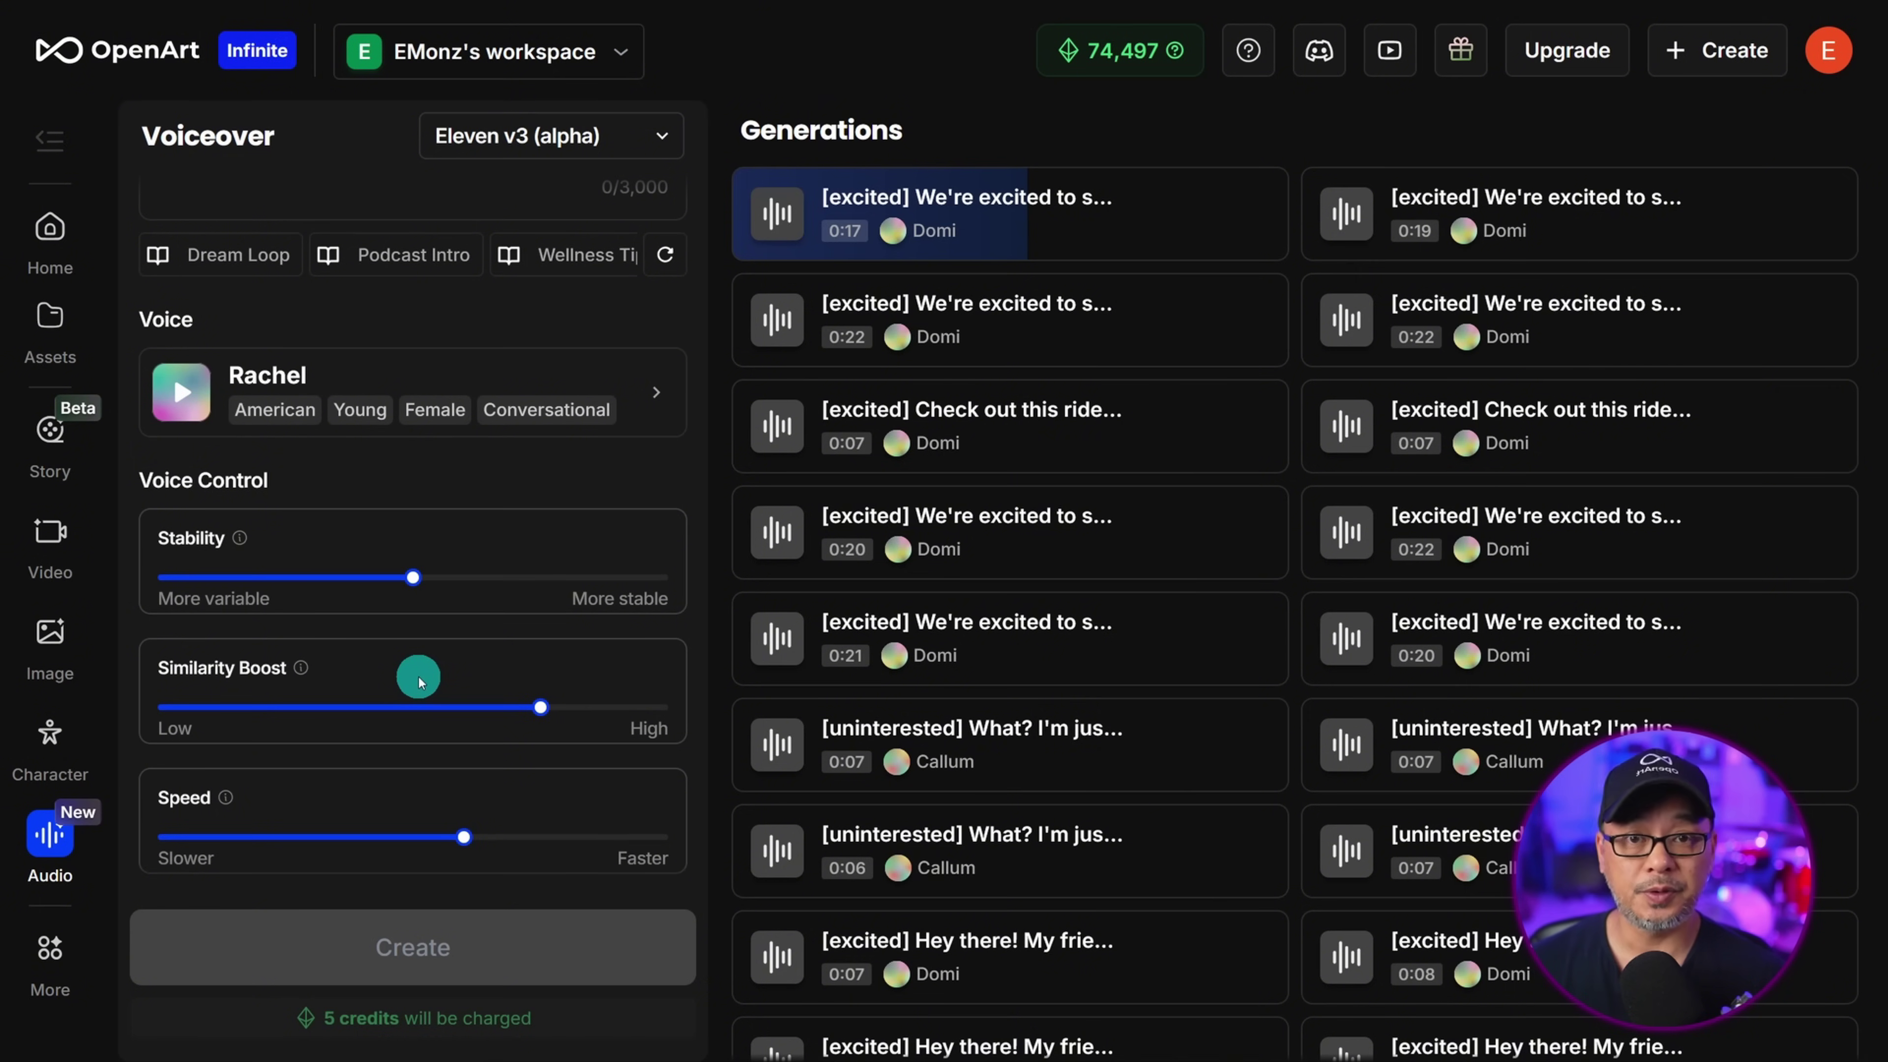
pyautogui.moveTo(540, 707)
pyautogui.mouseDown()
pyautogui.moveTo(278, 716)
pyautogui.moveTo(524, 713)
pyautogui.mouseUp()
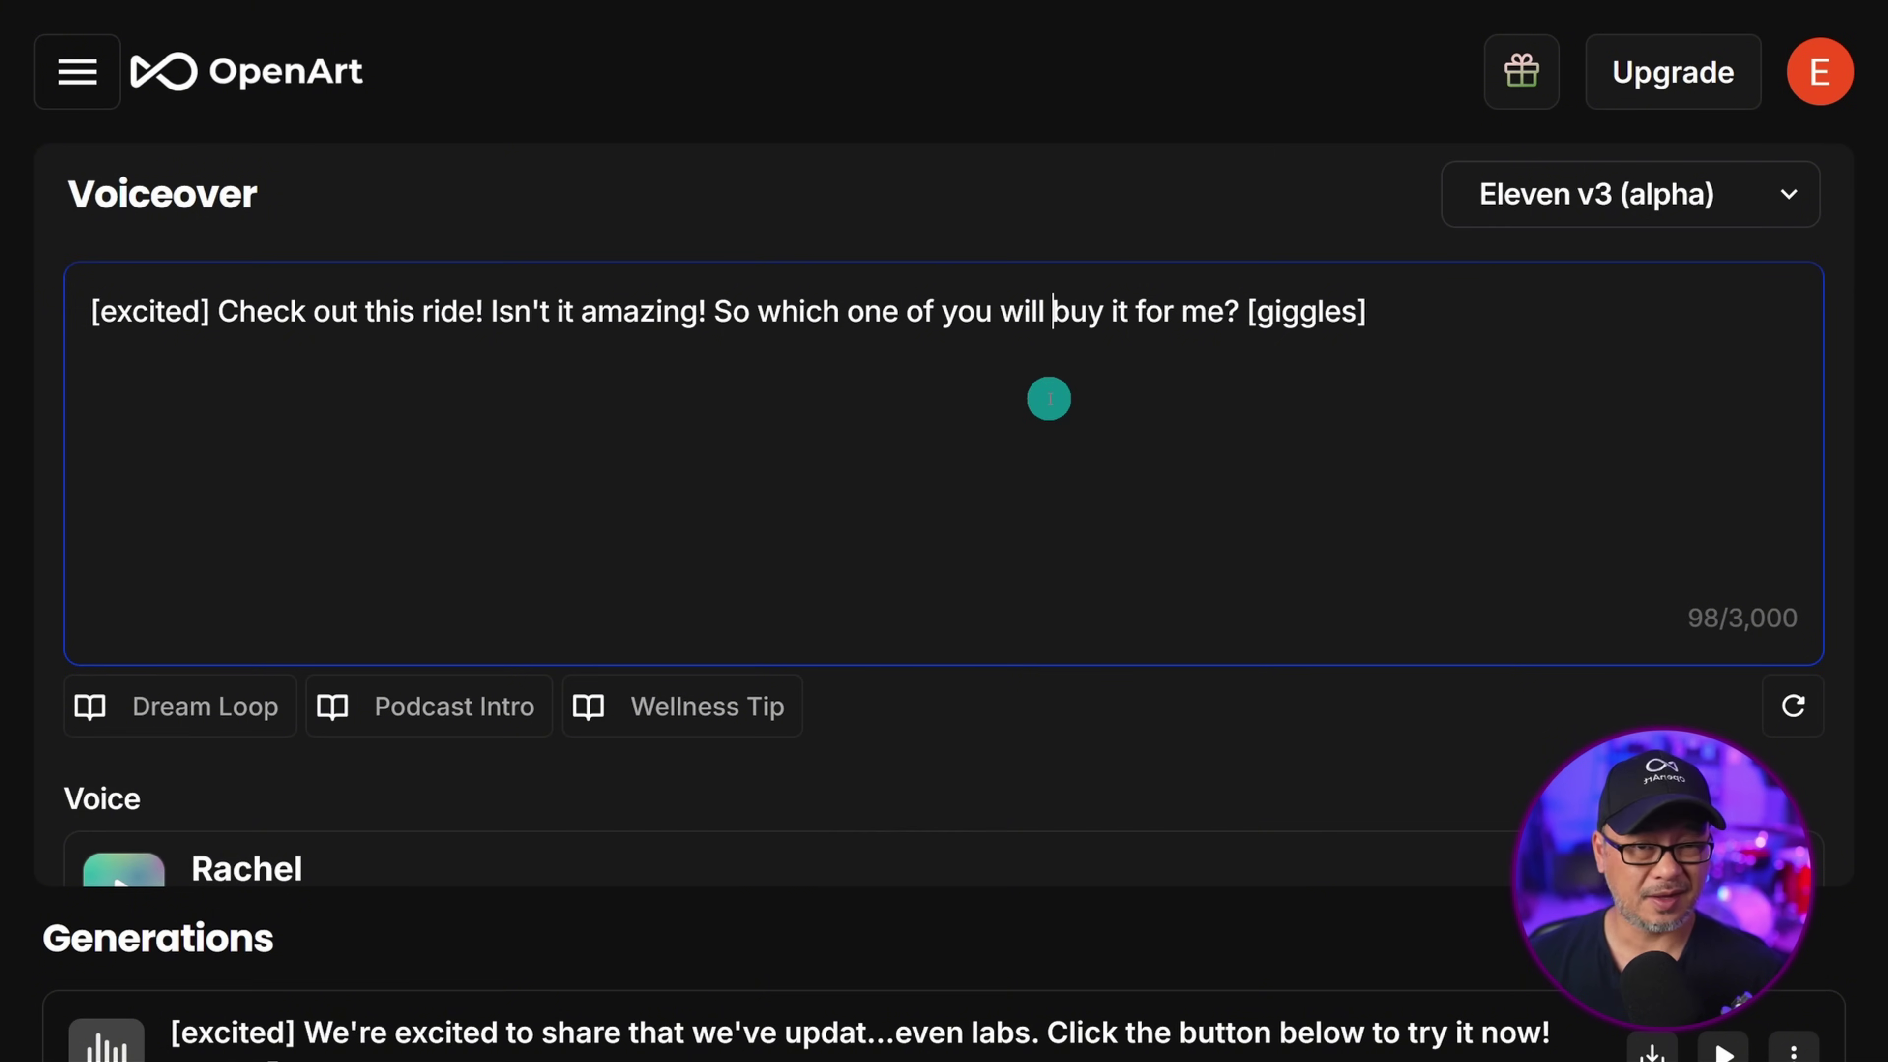
pyautogui.moveTo(219, 310); pyautogui.dragTo(1236, 312)
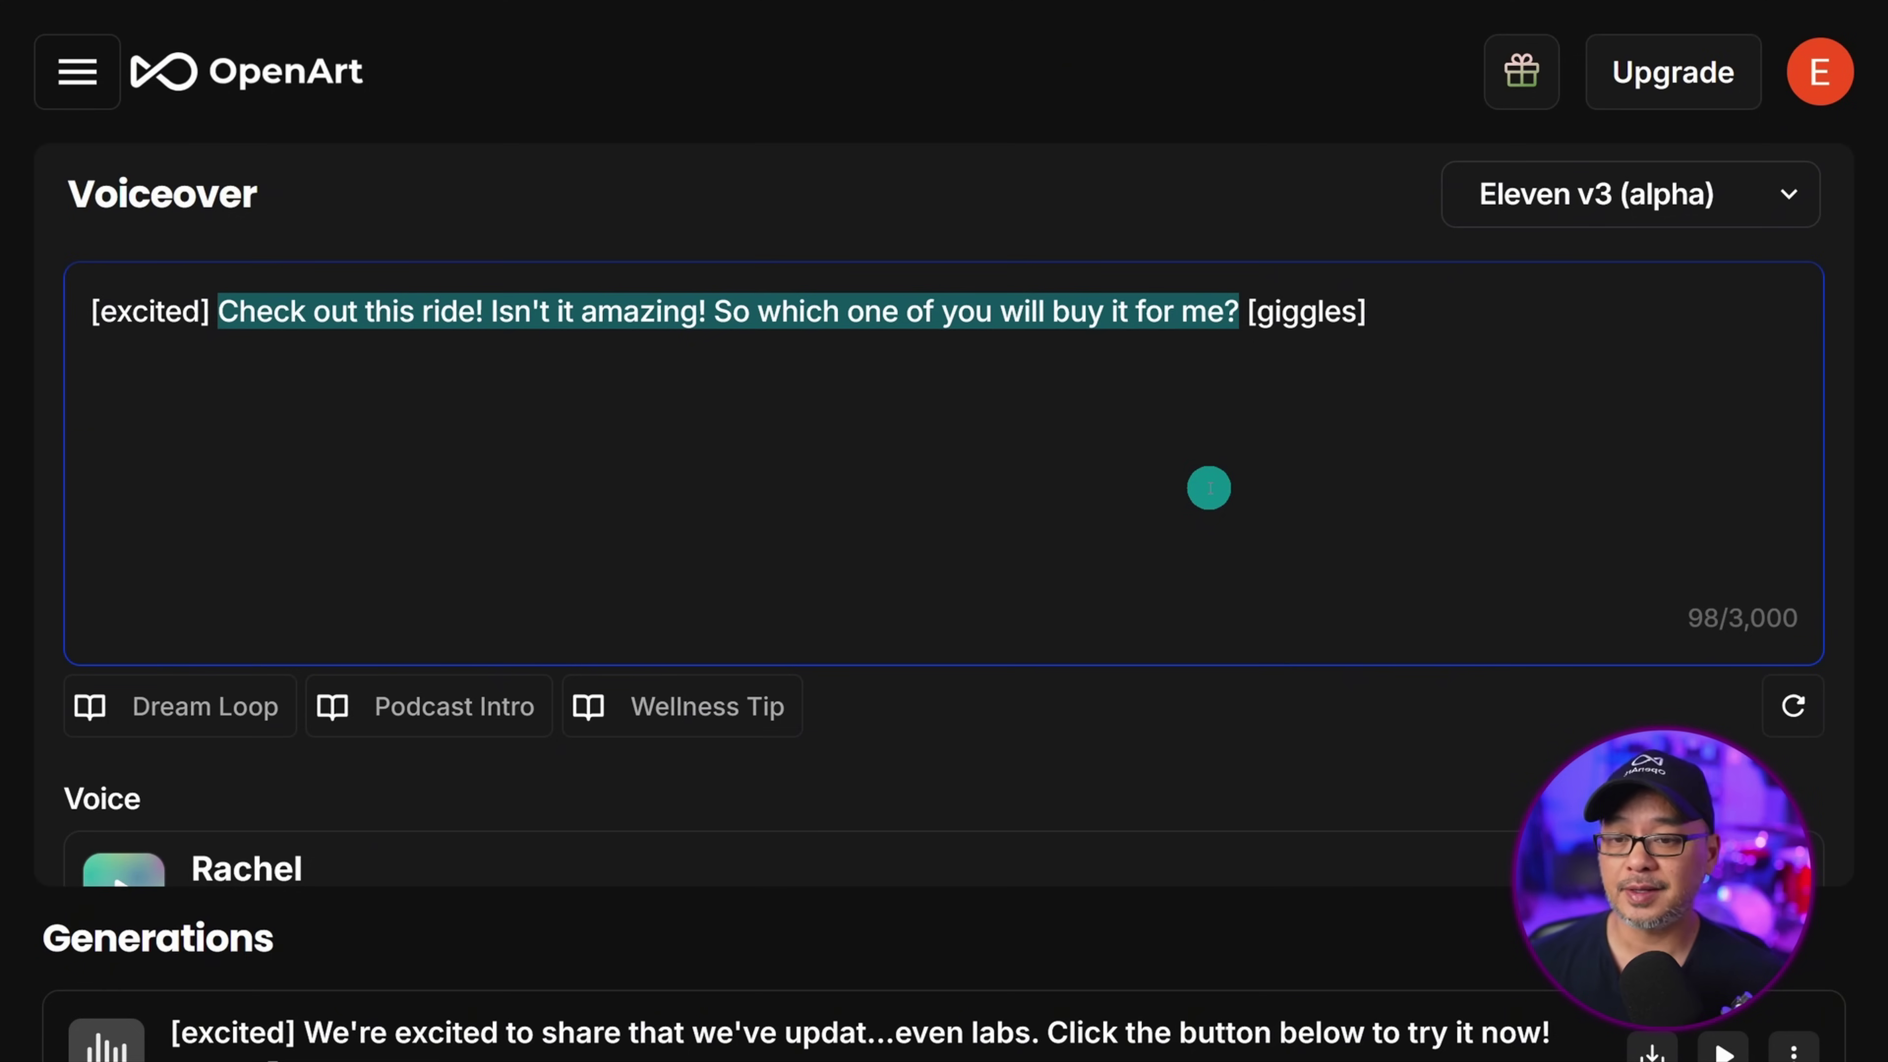
pyautogui.click(222, 318)
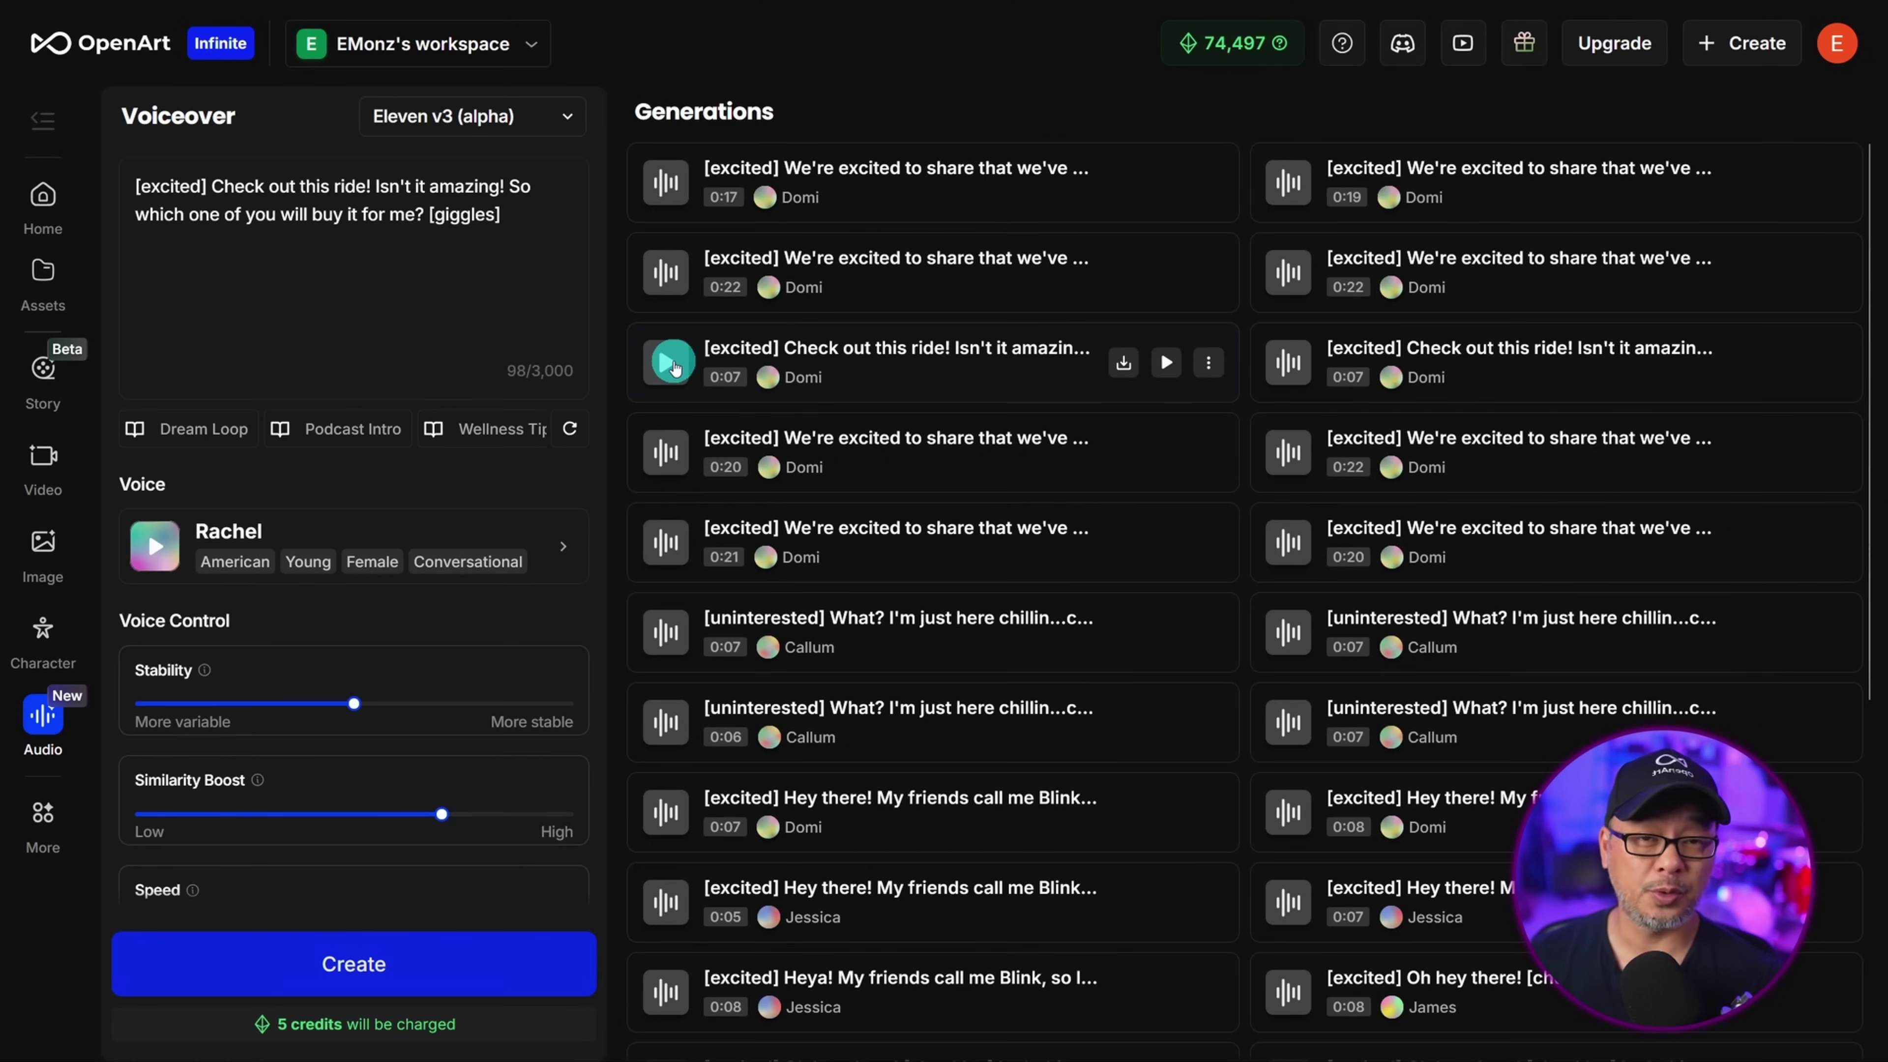
# - Play back the 'Check out this ride' clip and the uninterested Callum clip
pyautogui.click(672, 363)
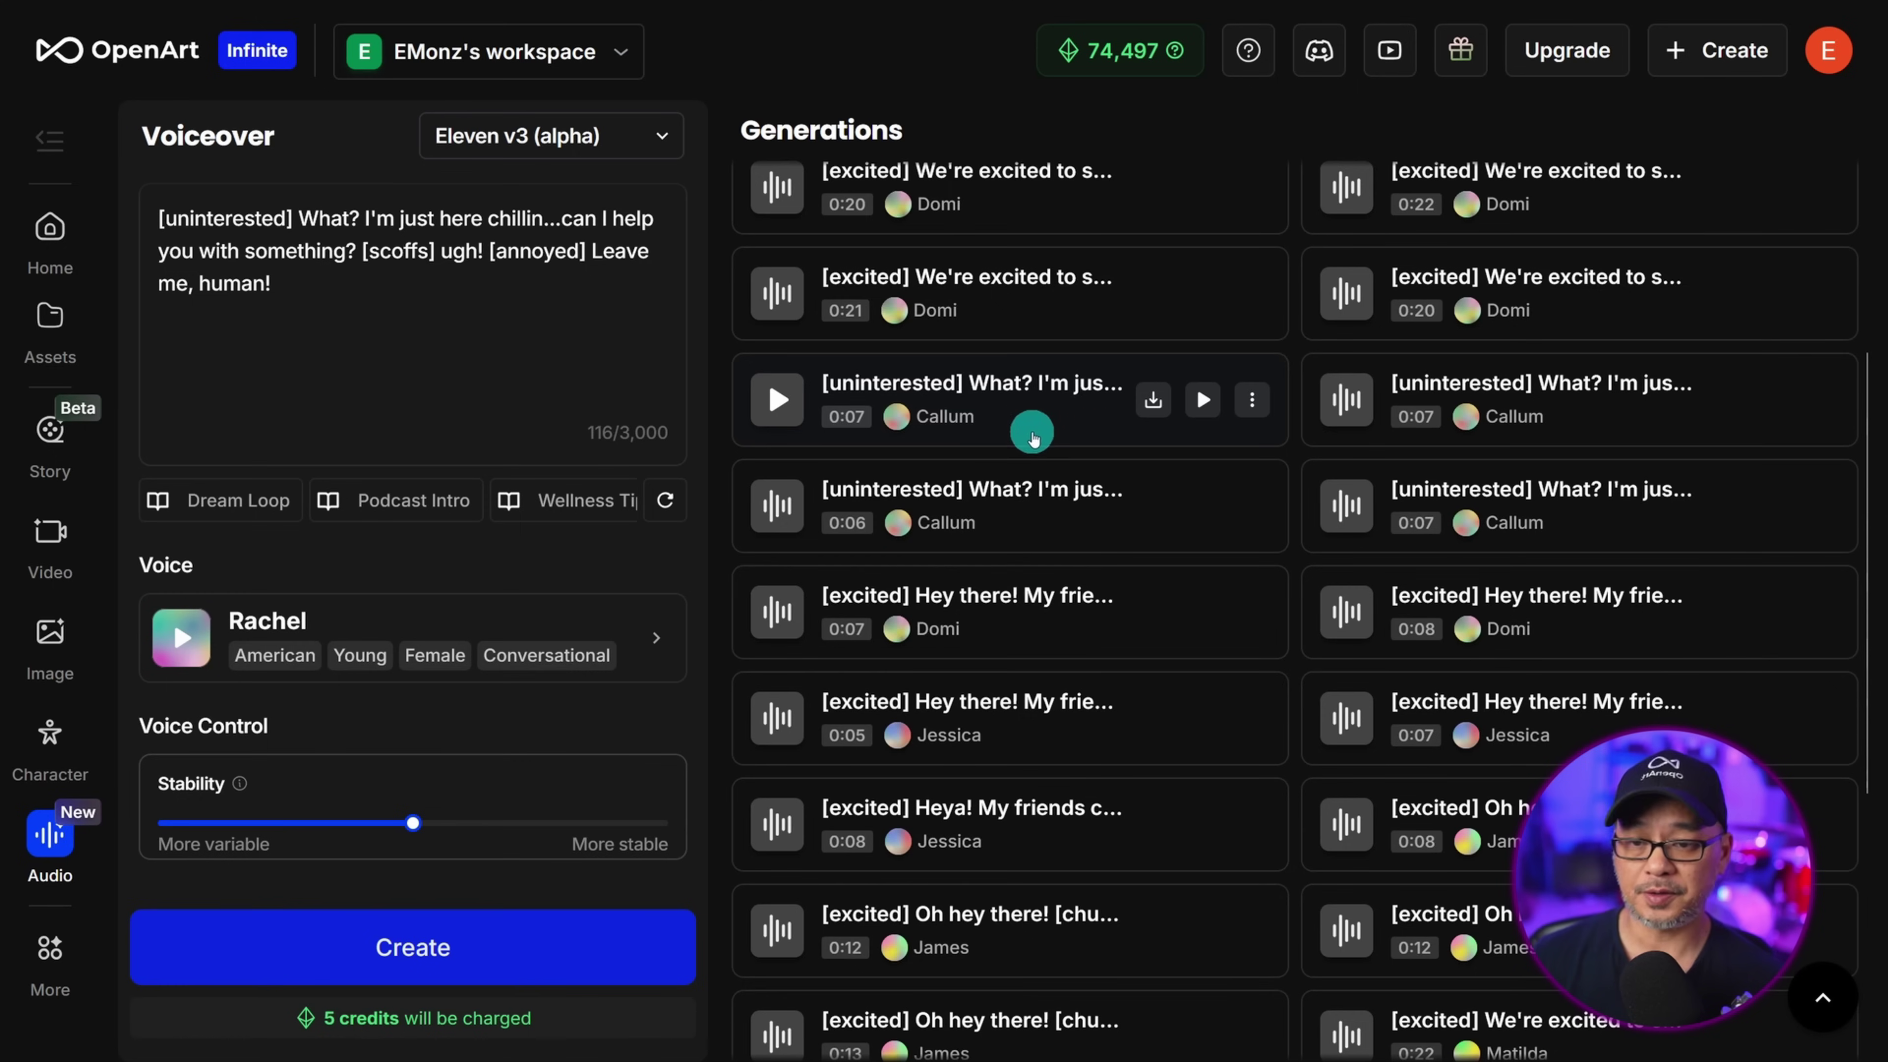
pyautogui.click(773, 405)
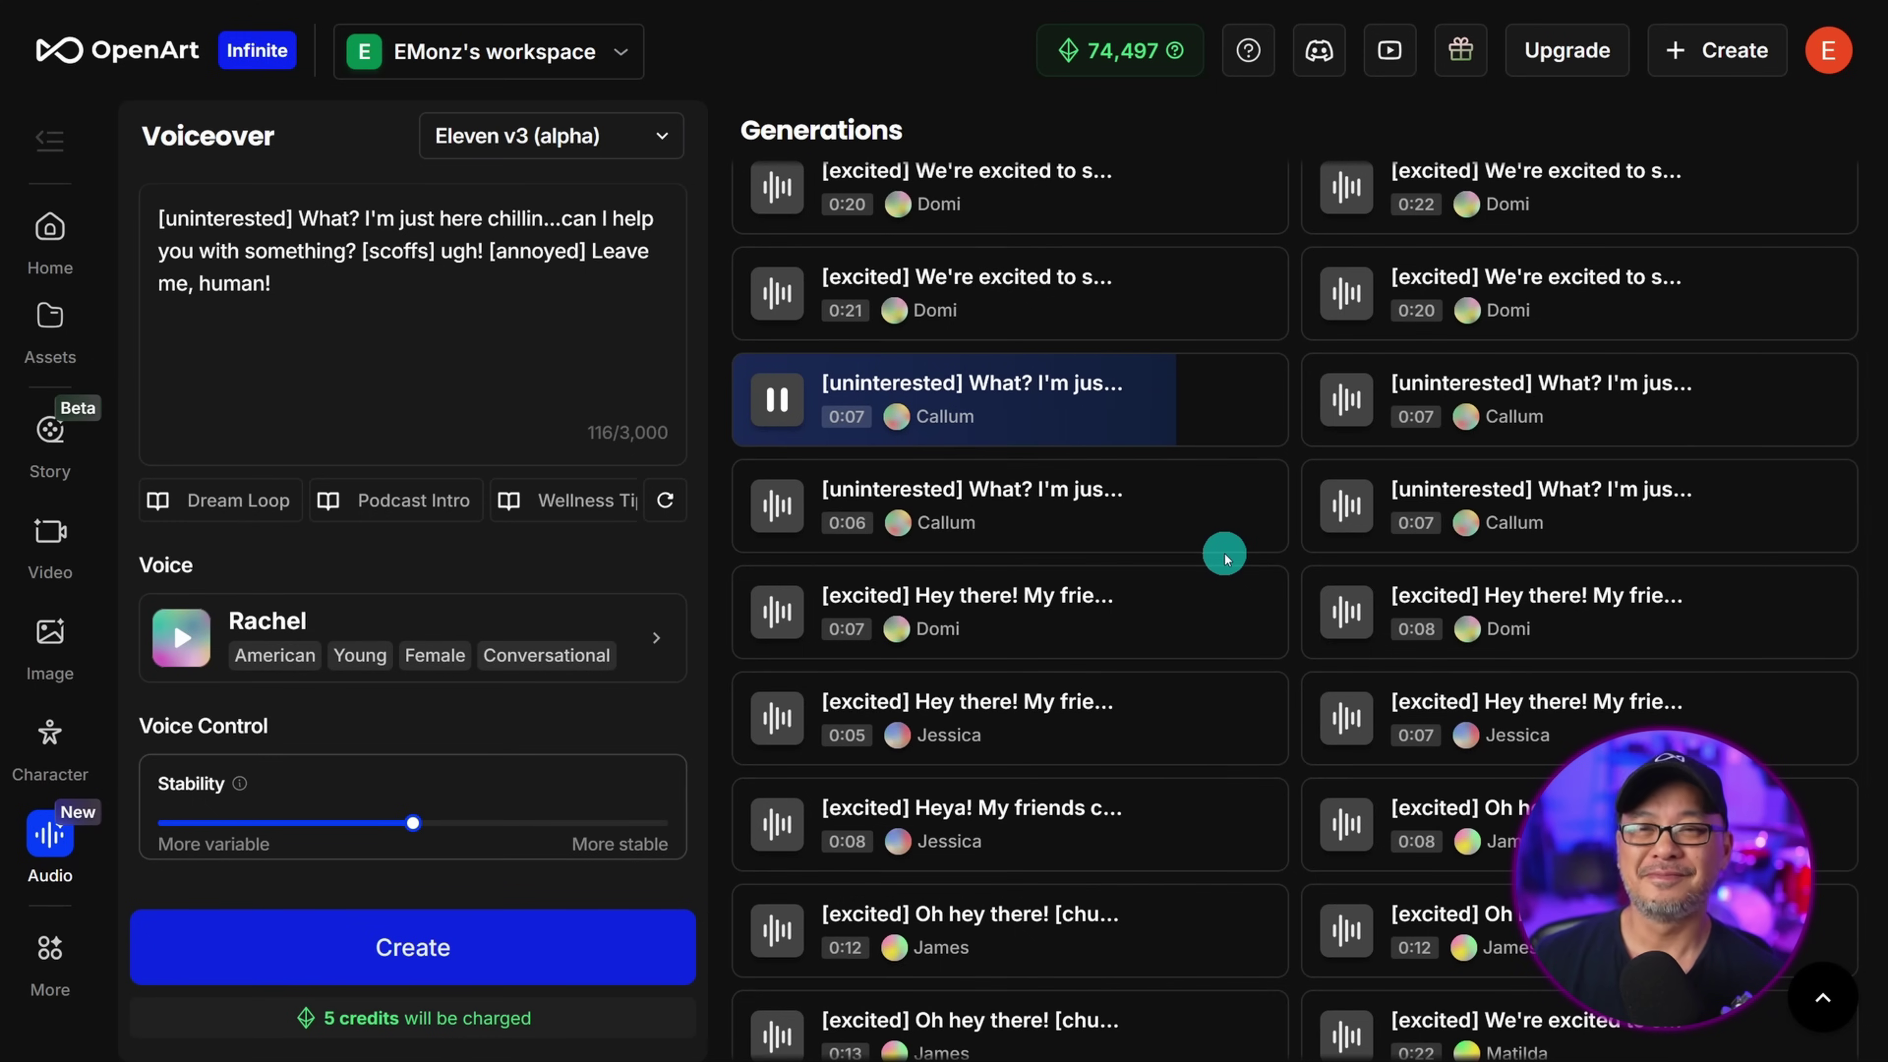
pyautogui.moveTo(1192, 534)
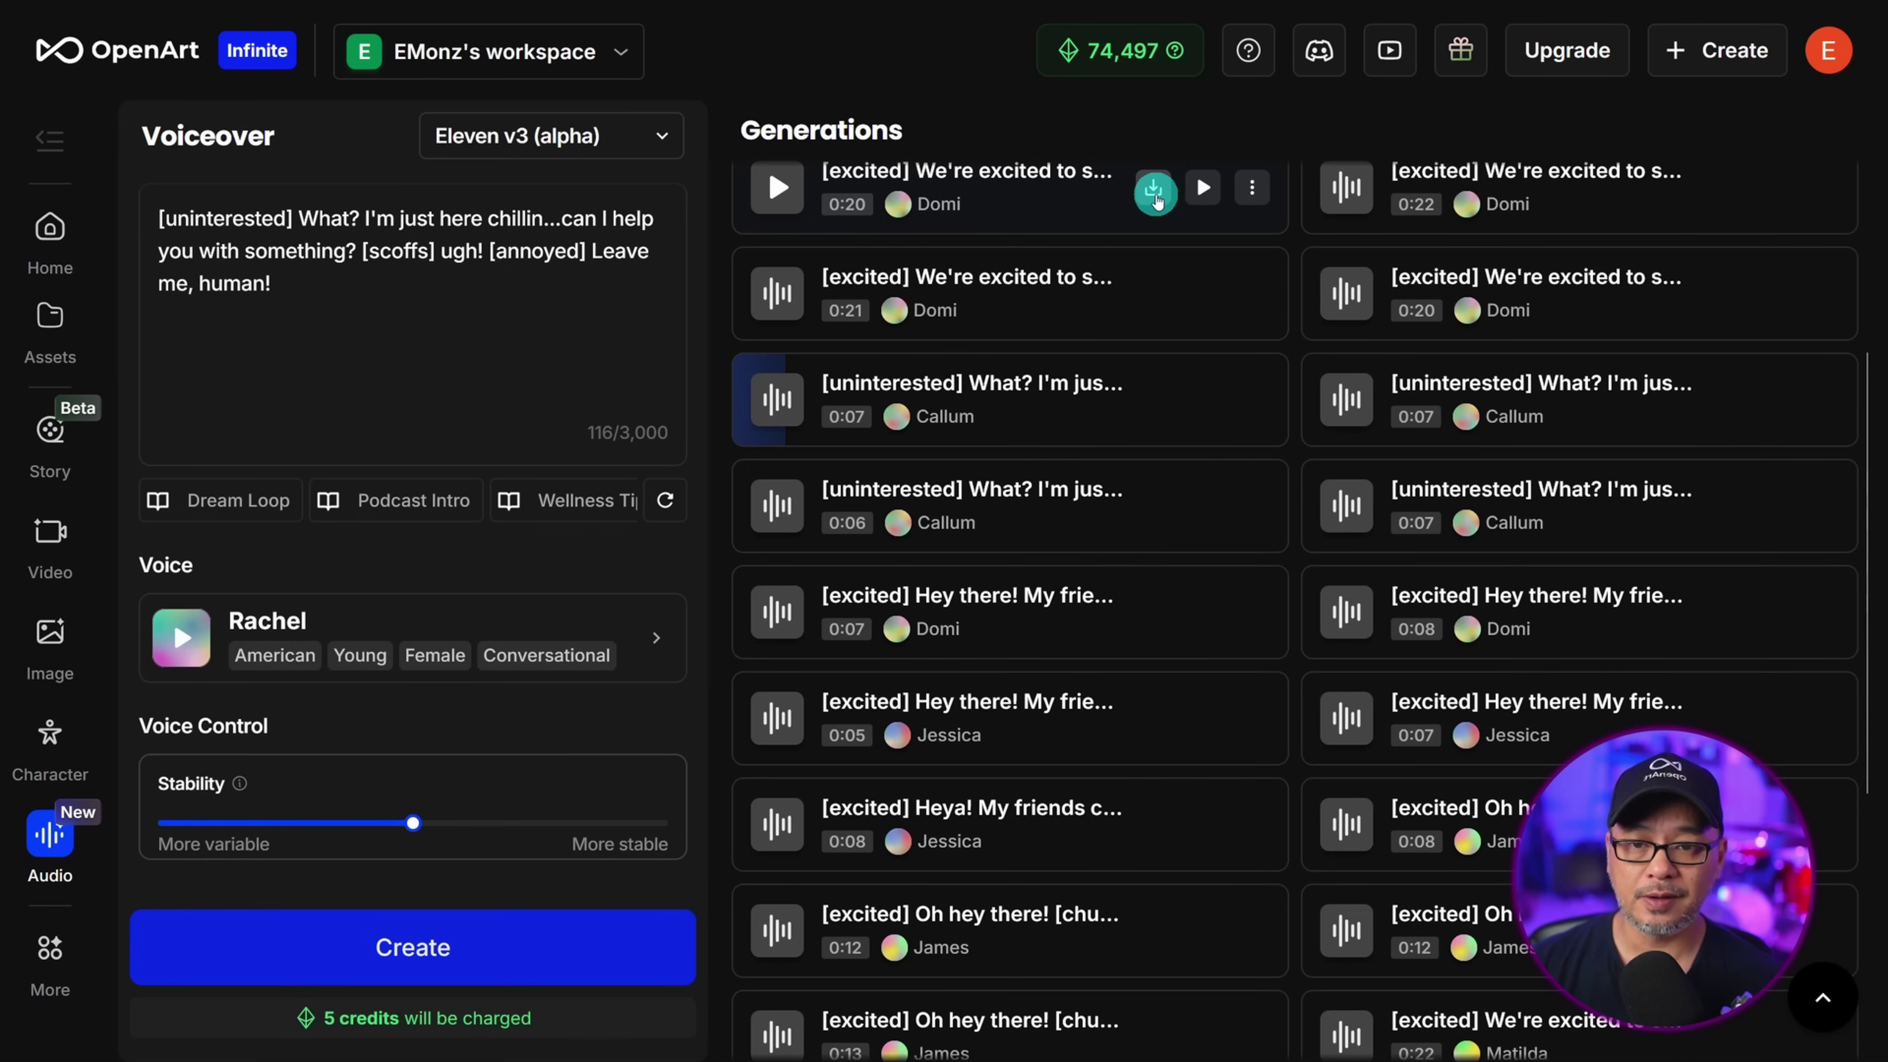
# - Send the top 0:20 excited Domi voiceover to Lip-Sync Video as its audio
pyautogui.click(1141, 201)
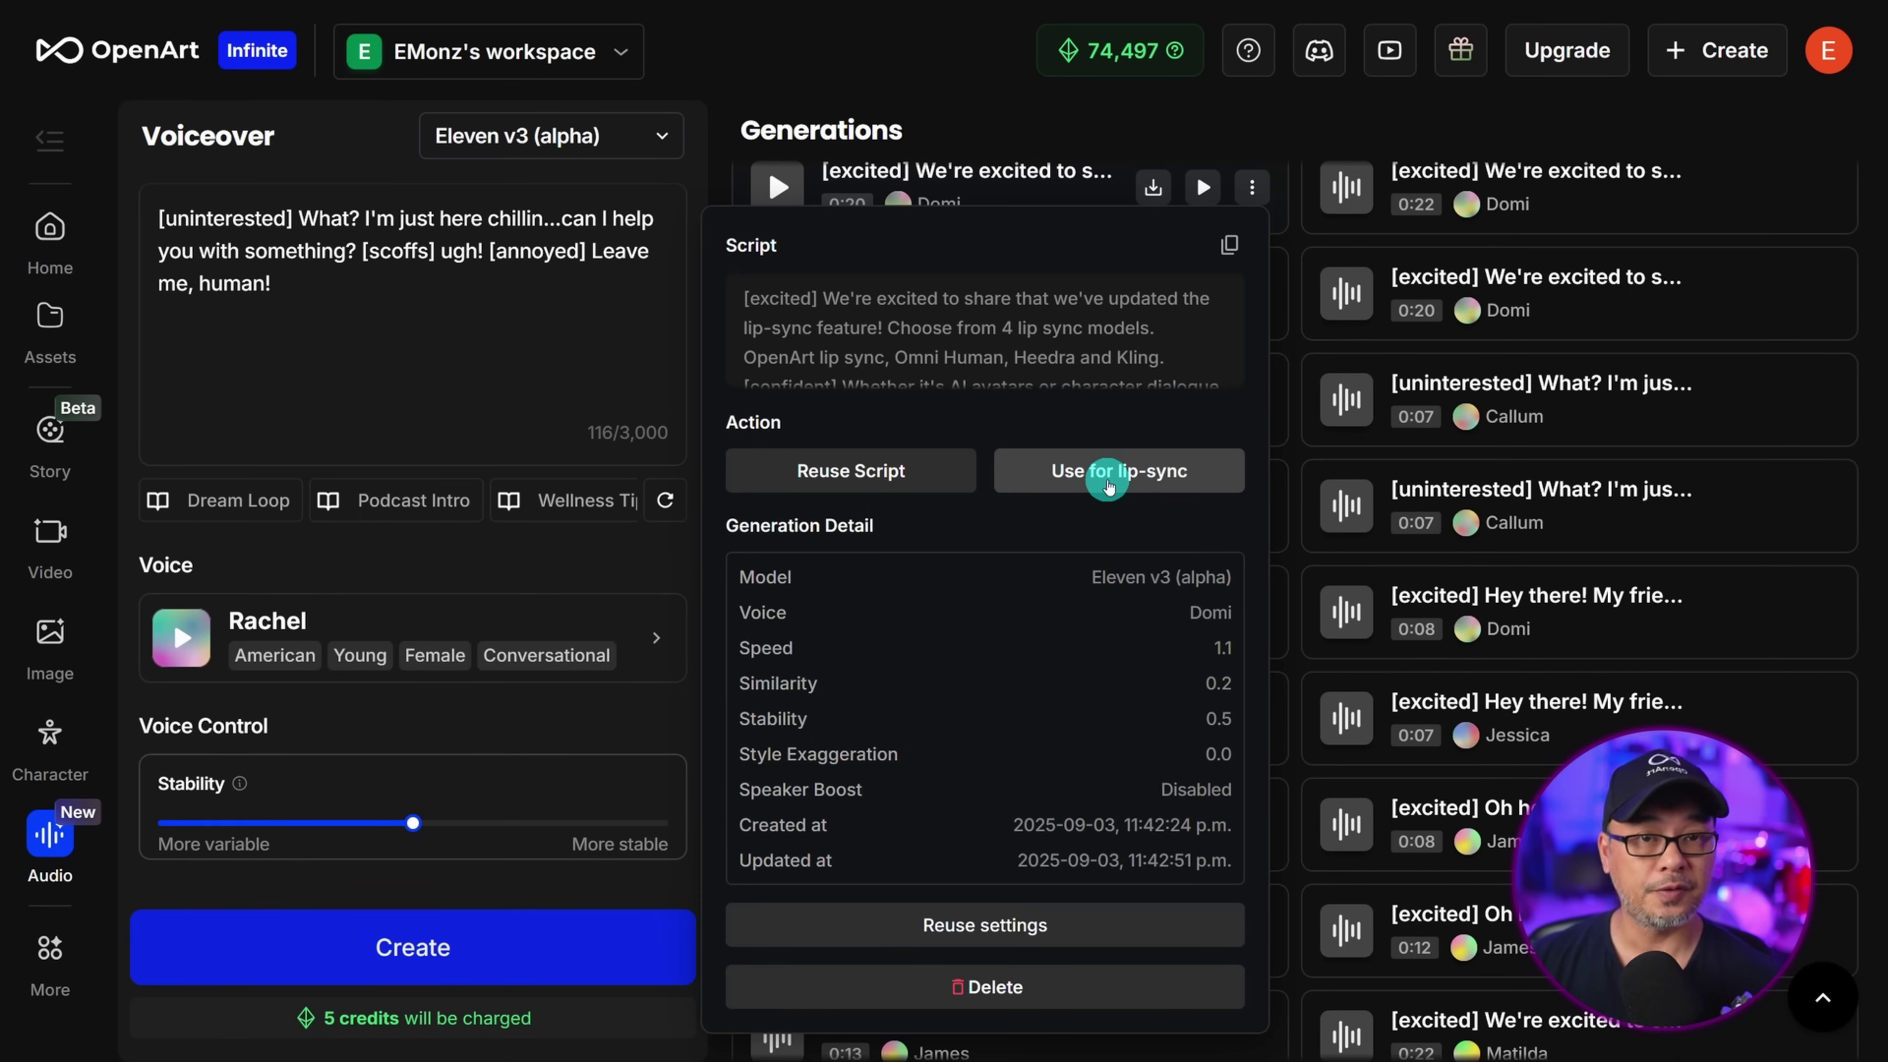
pyautogui.click(1107, 481)
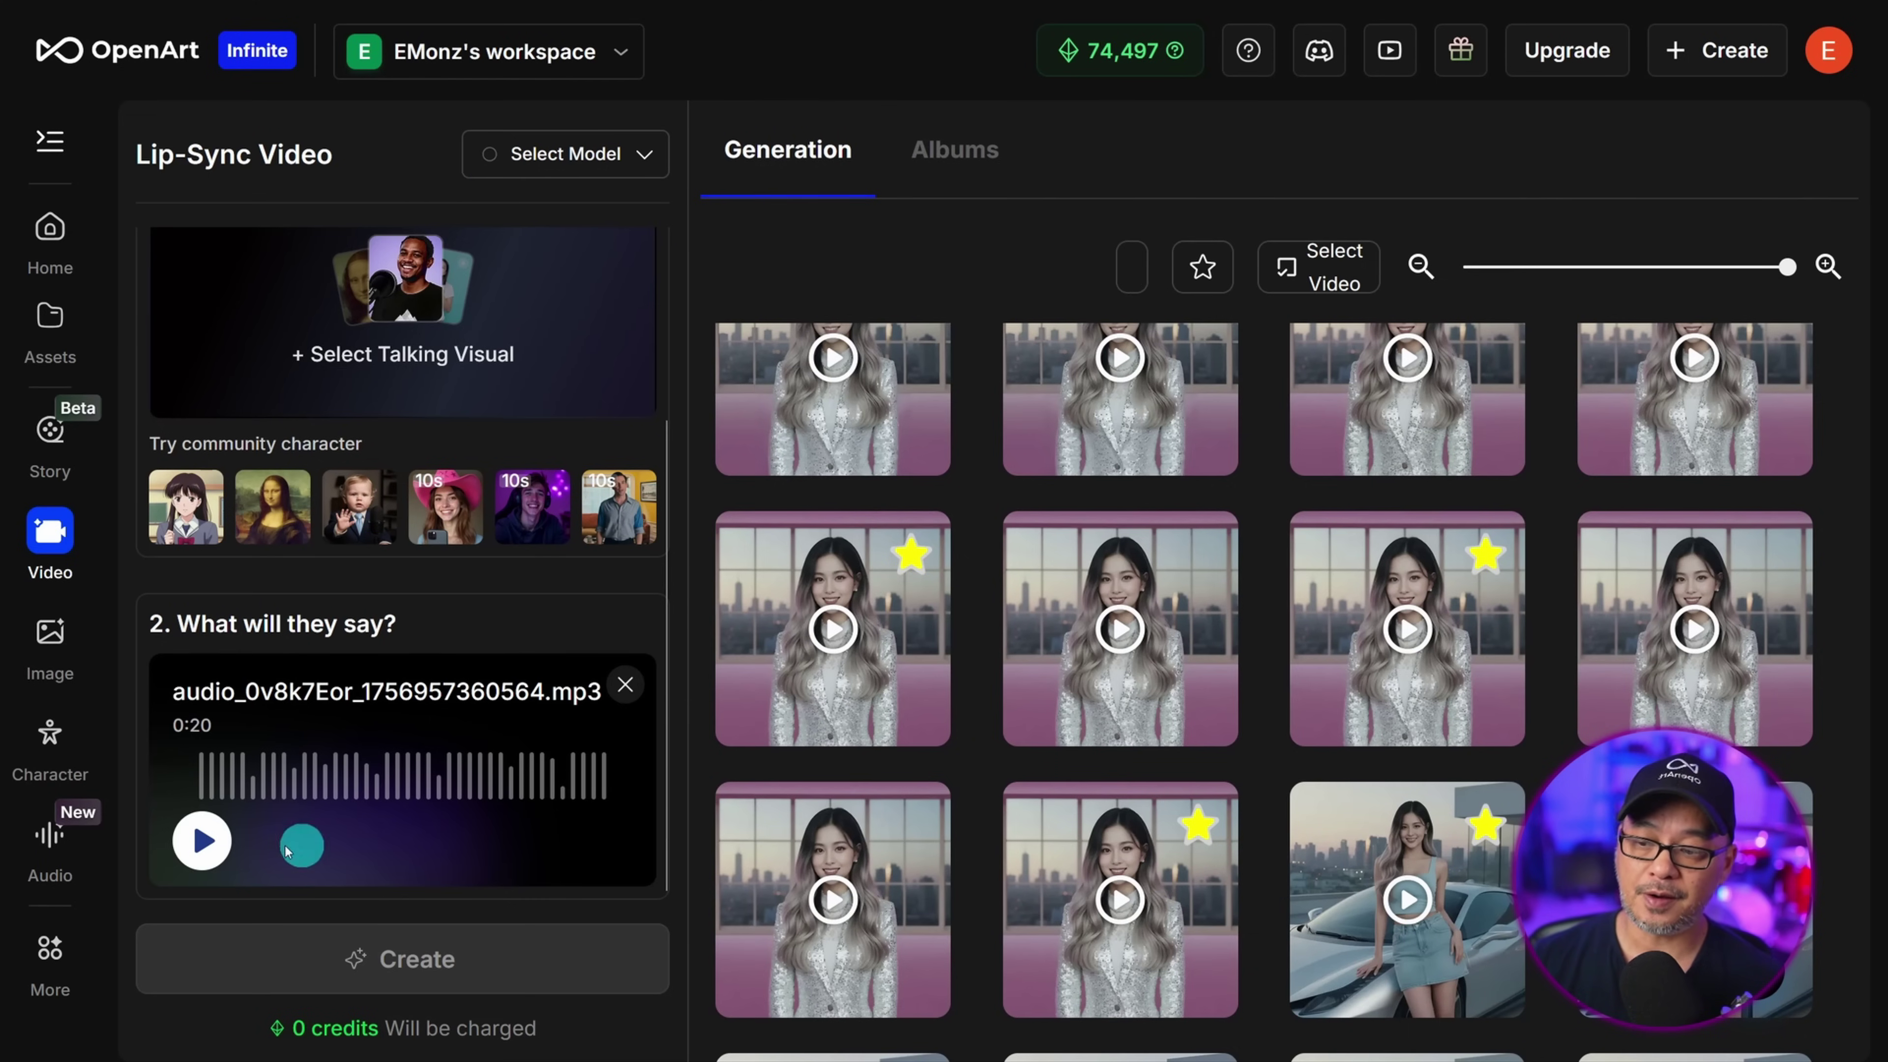
# - Preview the loaded Domi voiceover, remove it, and start a new microphone recording
pyautogui.click(205, 844)
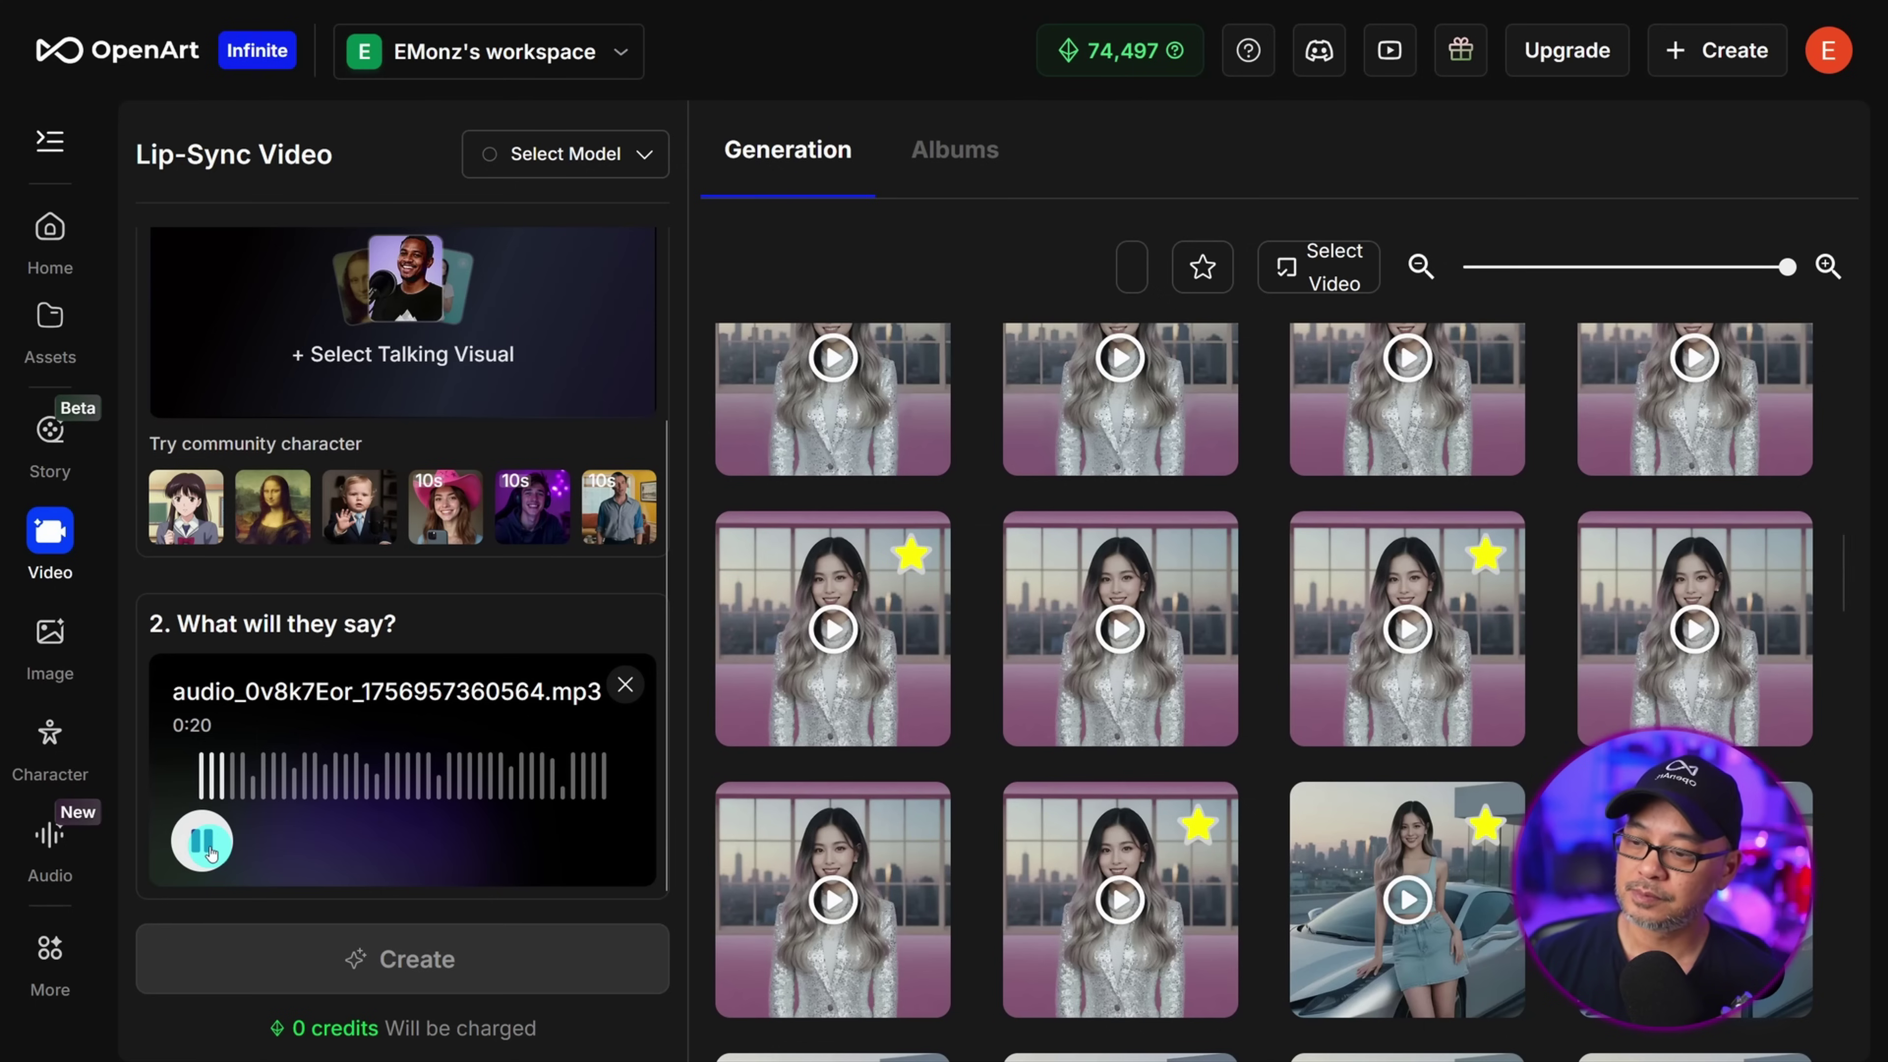
pyautogui.click(625, 684)
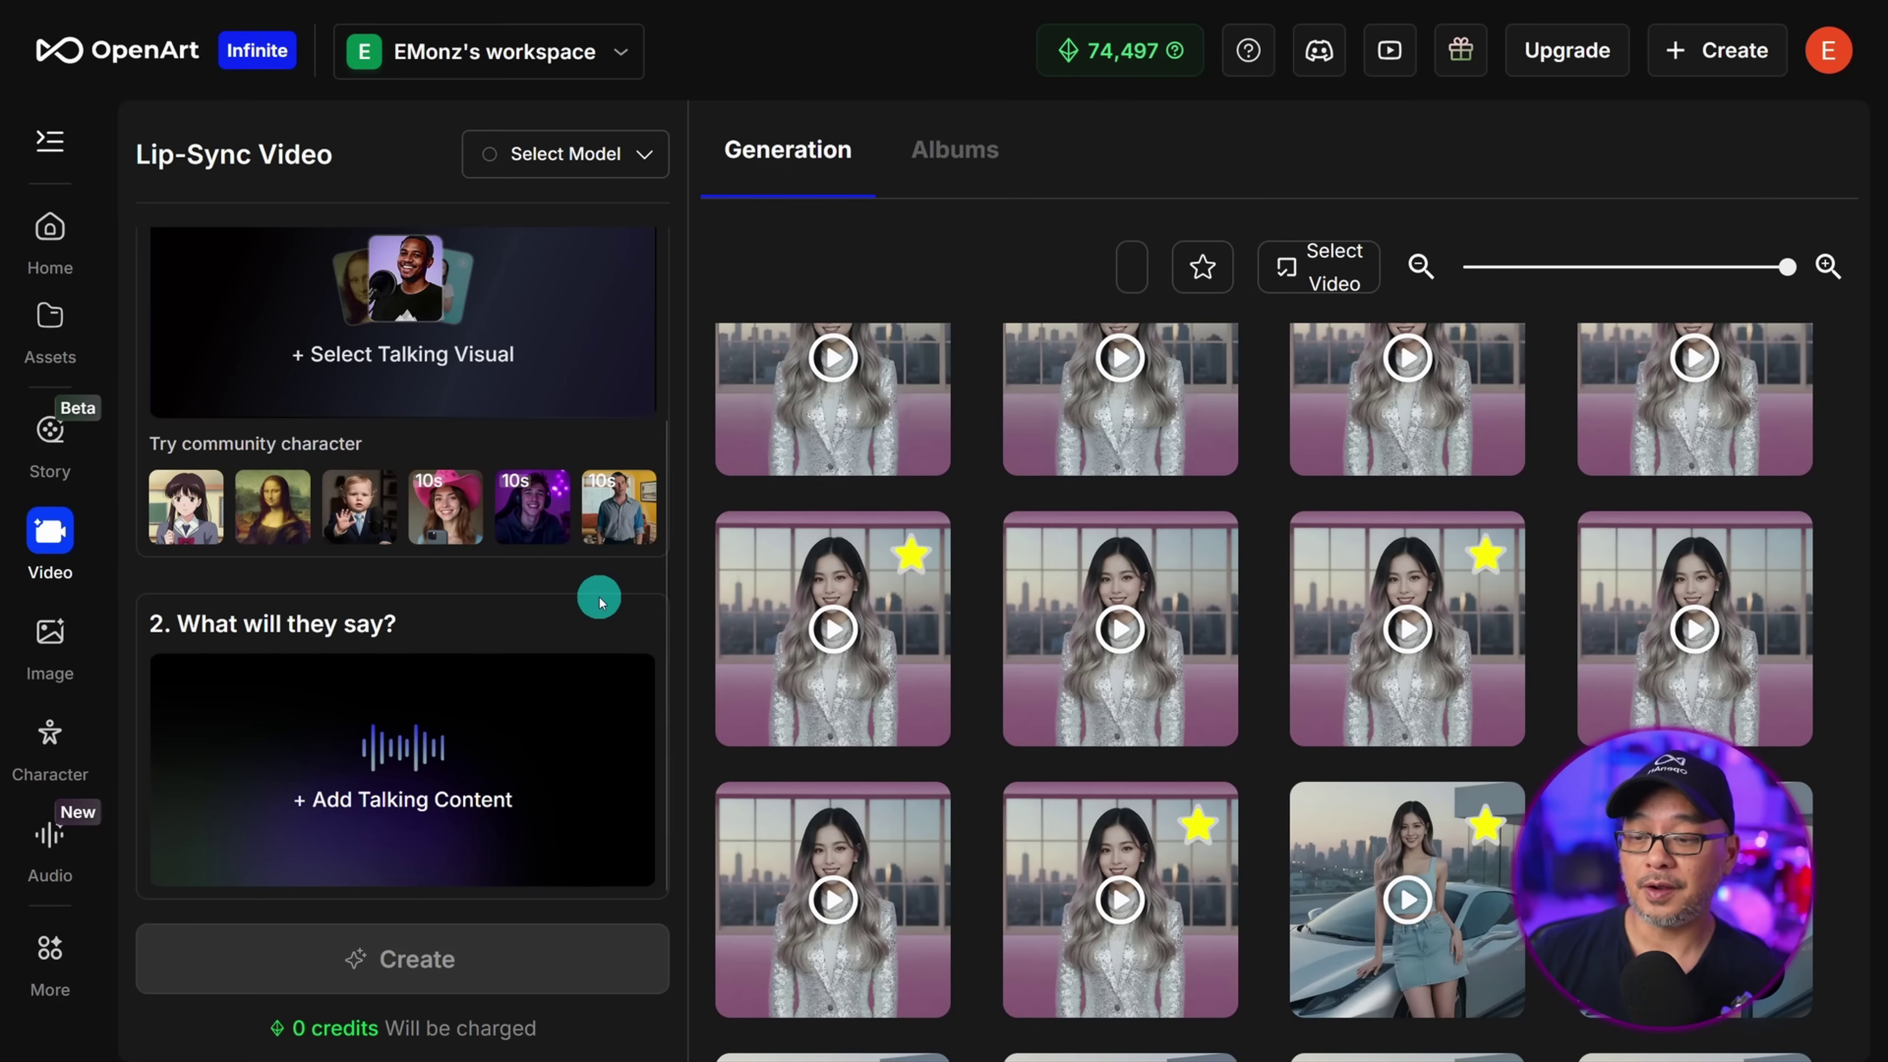
pyautogui.moveTo(527, 830)
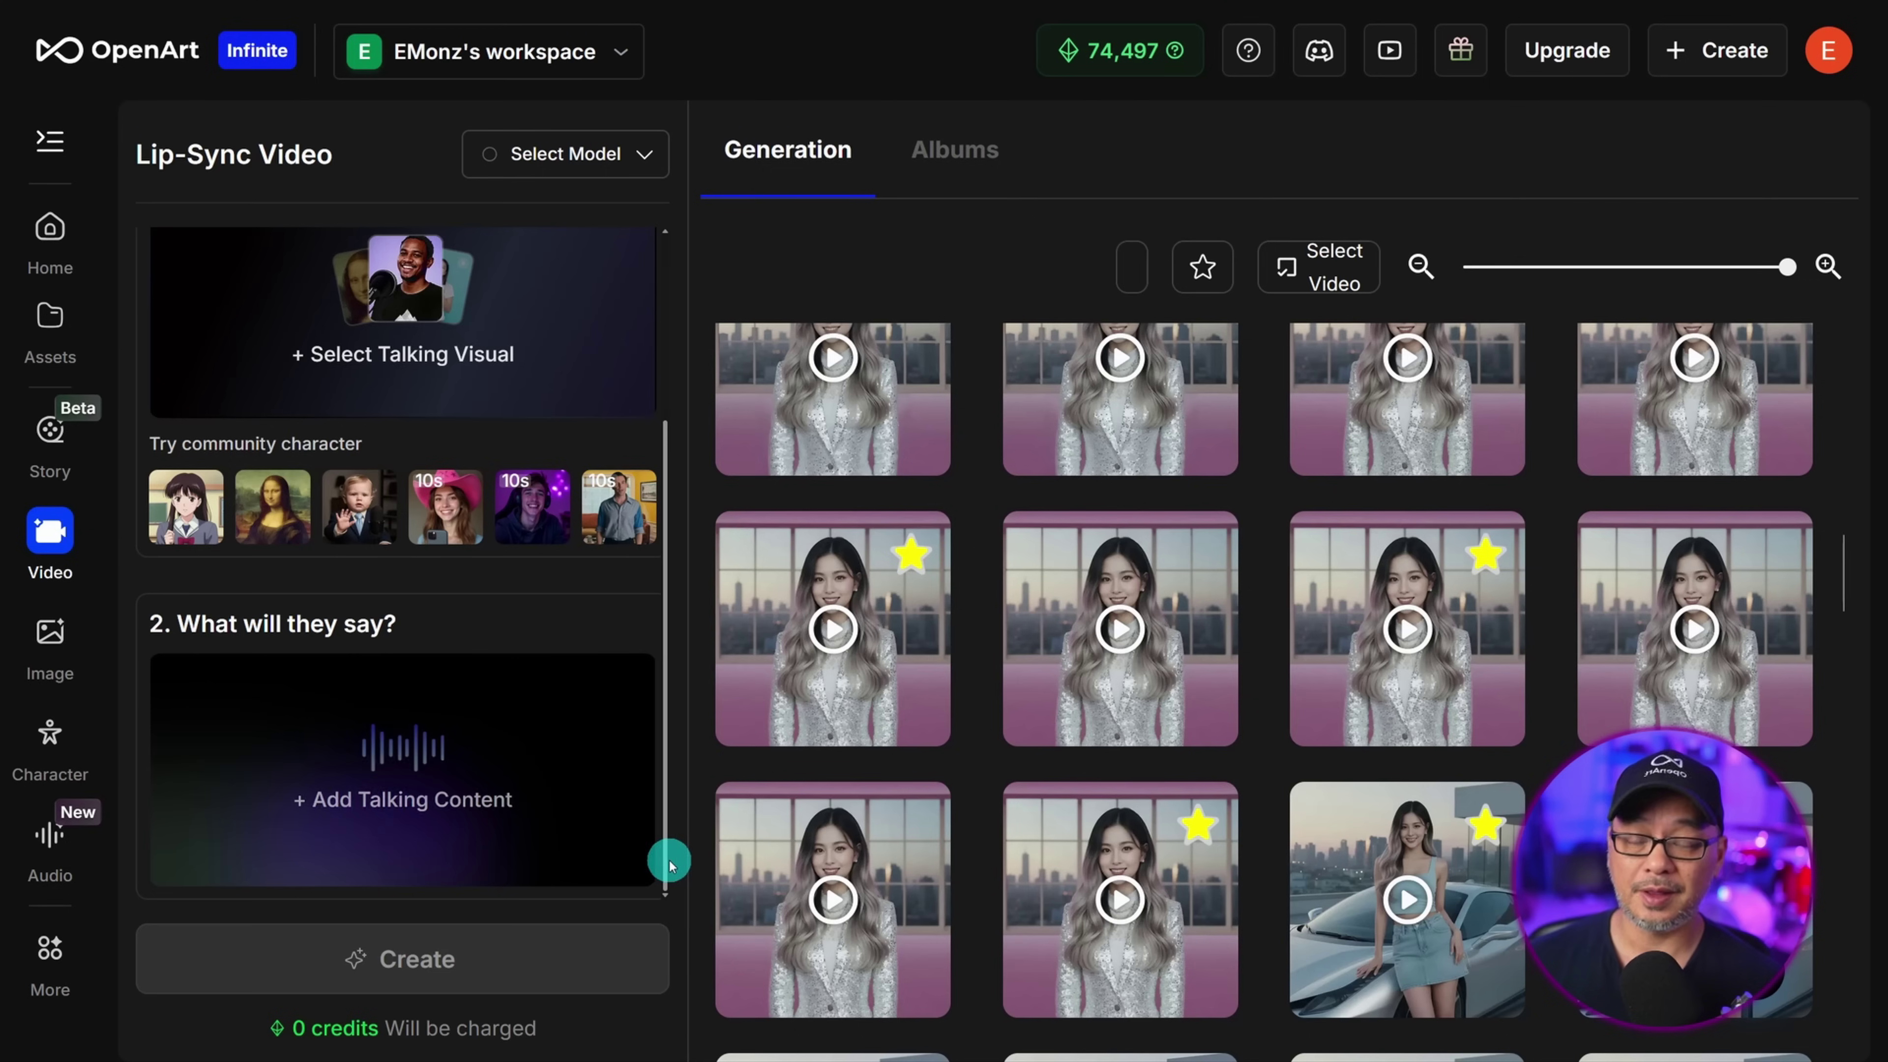
pyautogui.moveTo(543, 757)
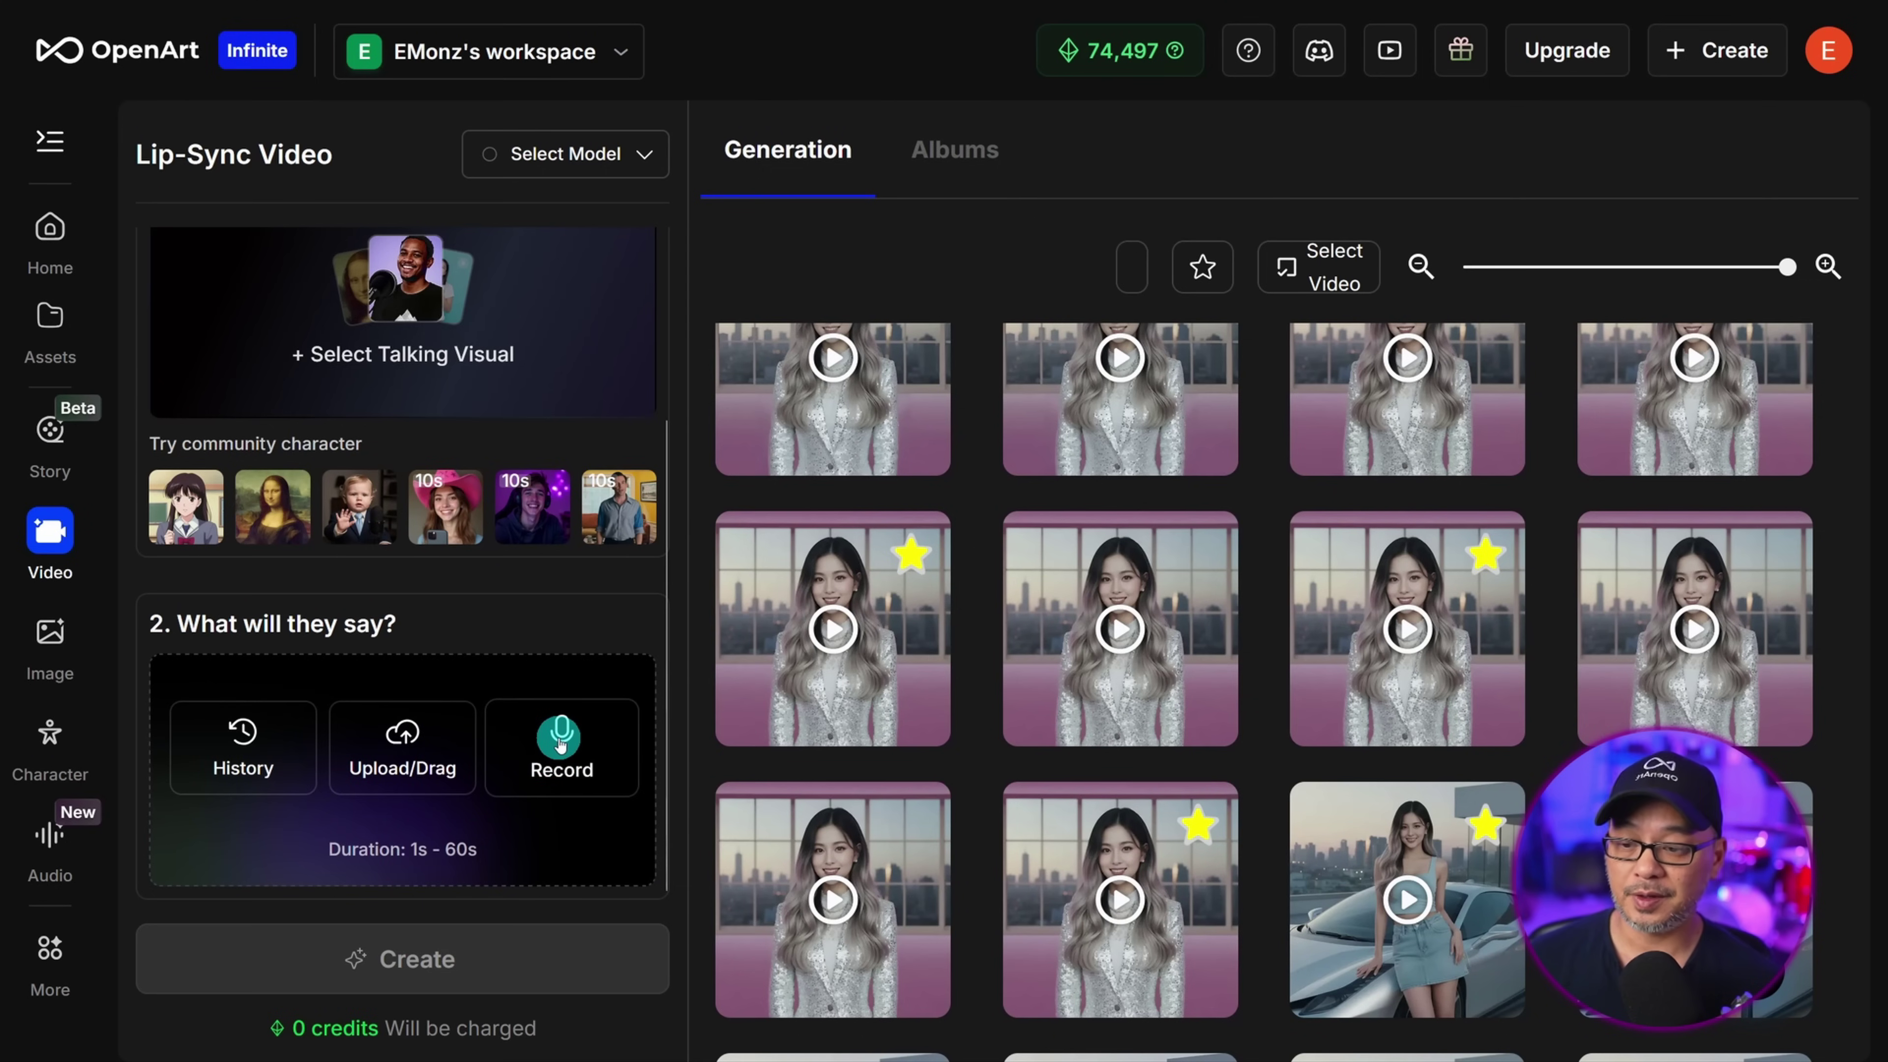
pyautogui.click(561, 740)
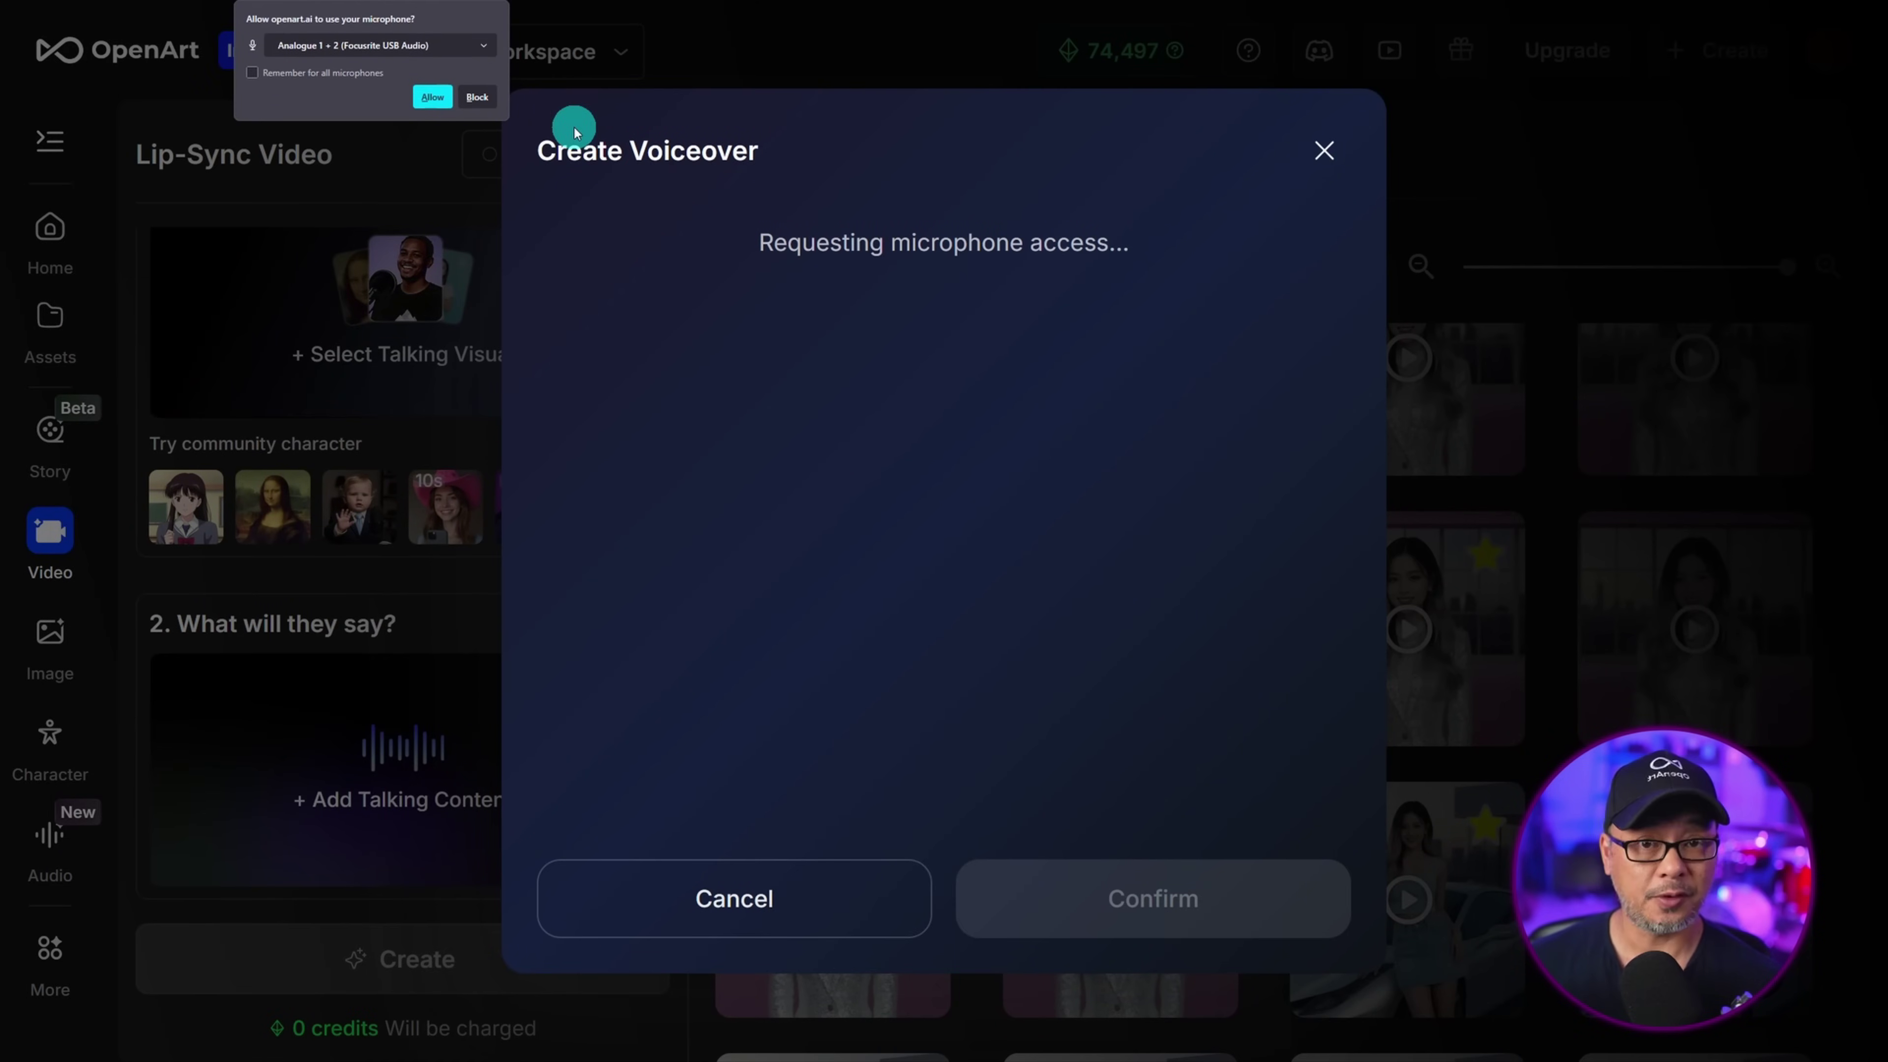
# - Allow microphone access for all microphones, record a five-second voiceover, preview it and confirm
pyautogui.click(385, 77)
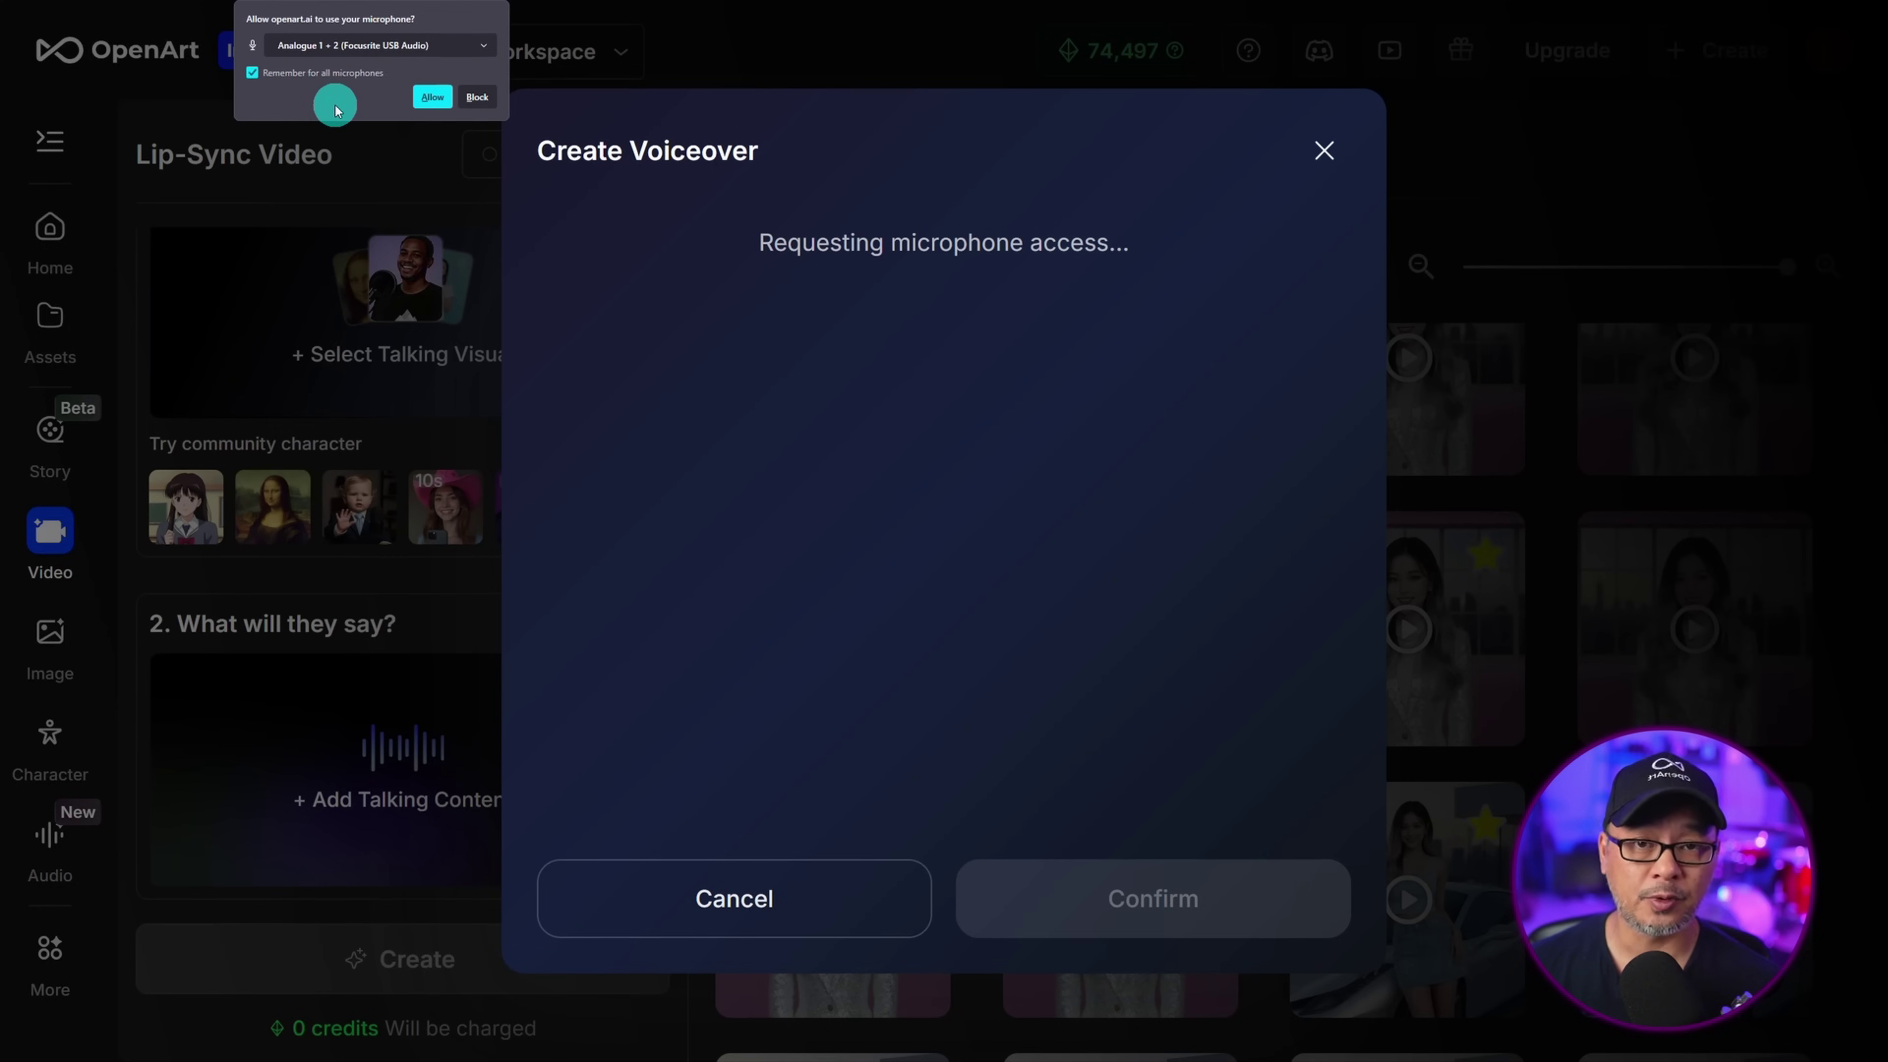
pyautogui.click(431, 95)
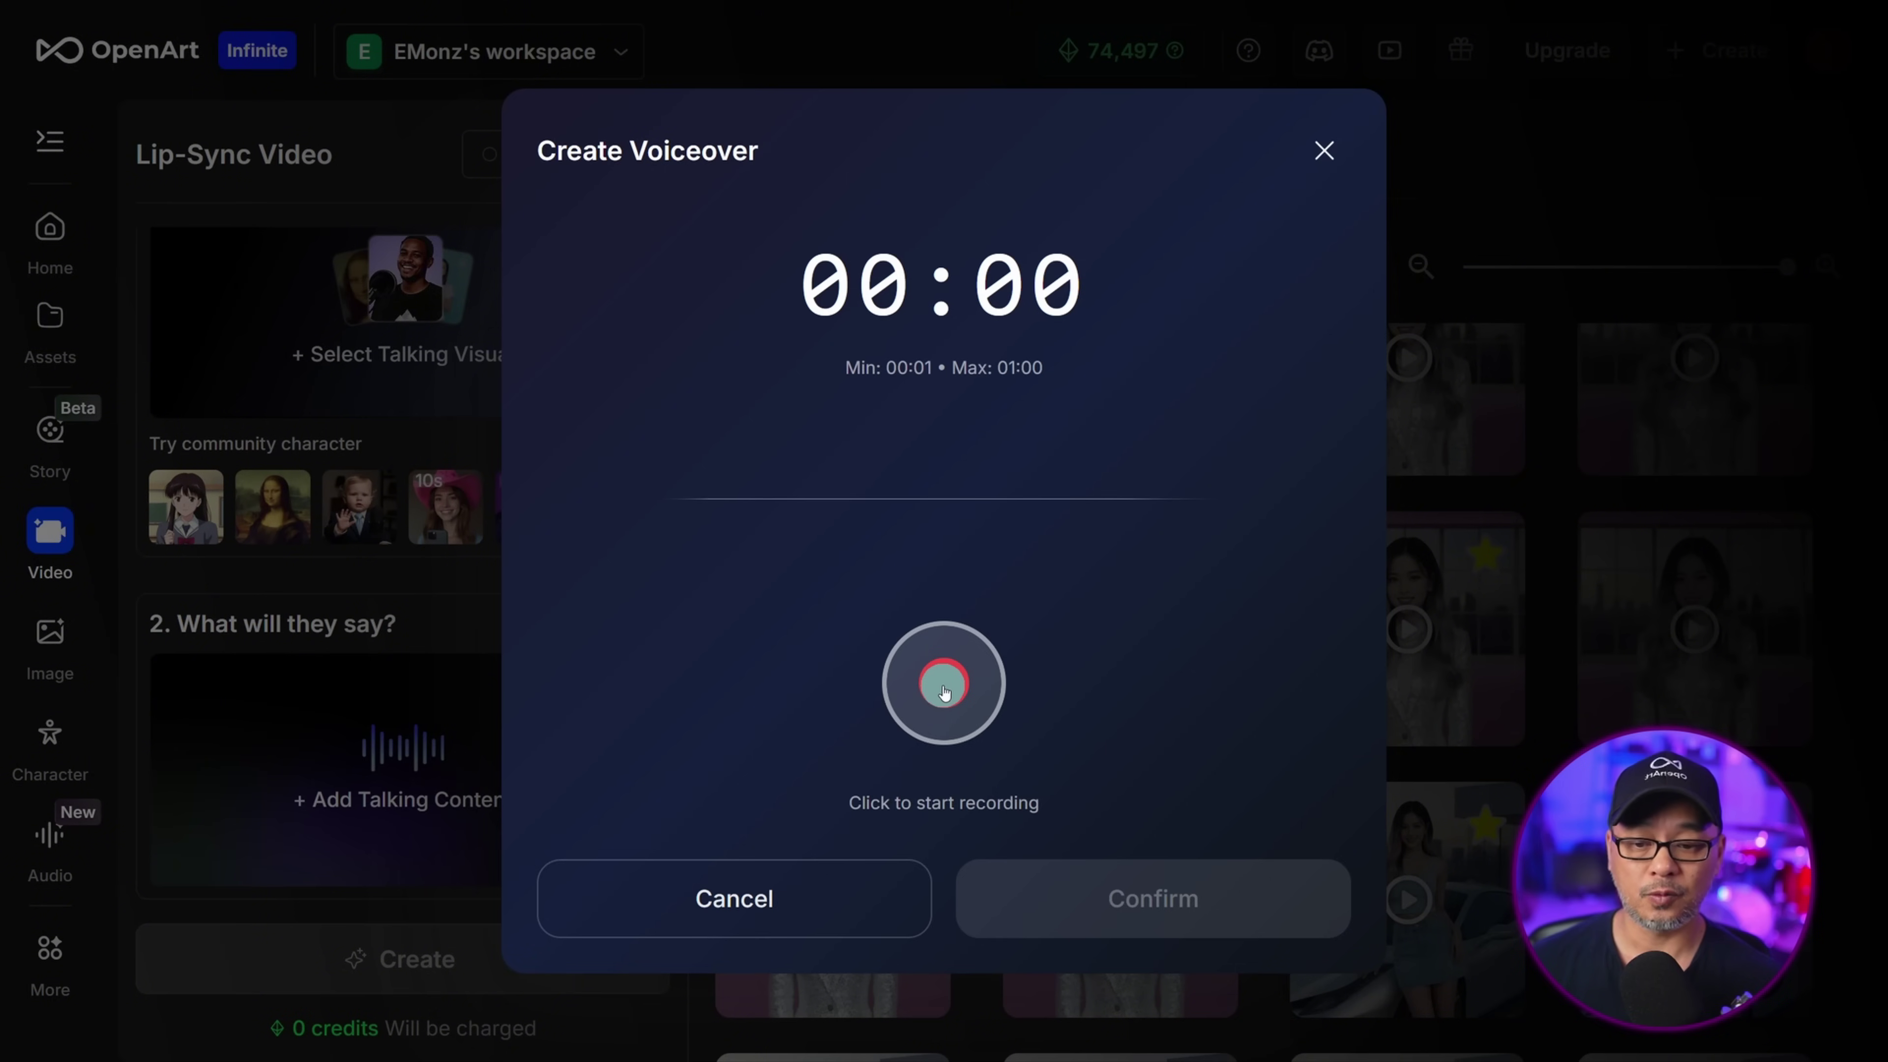
pyautogui.click(944, 688)
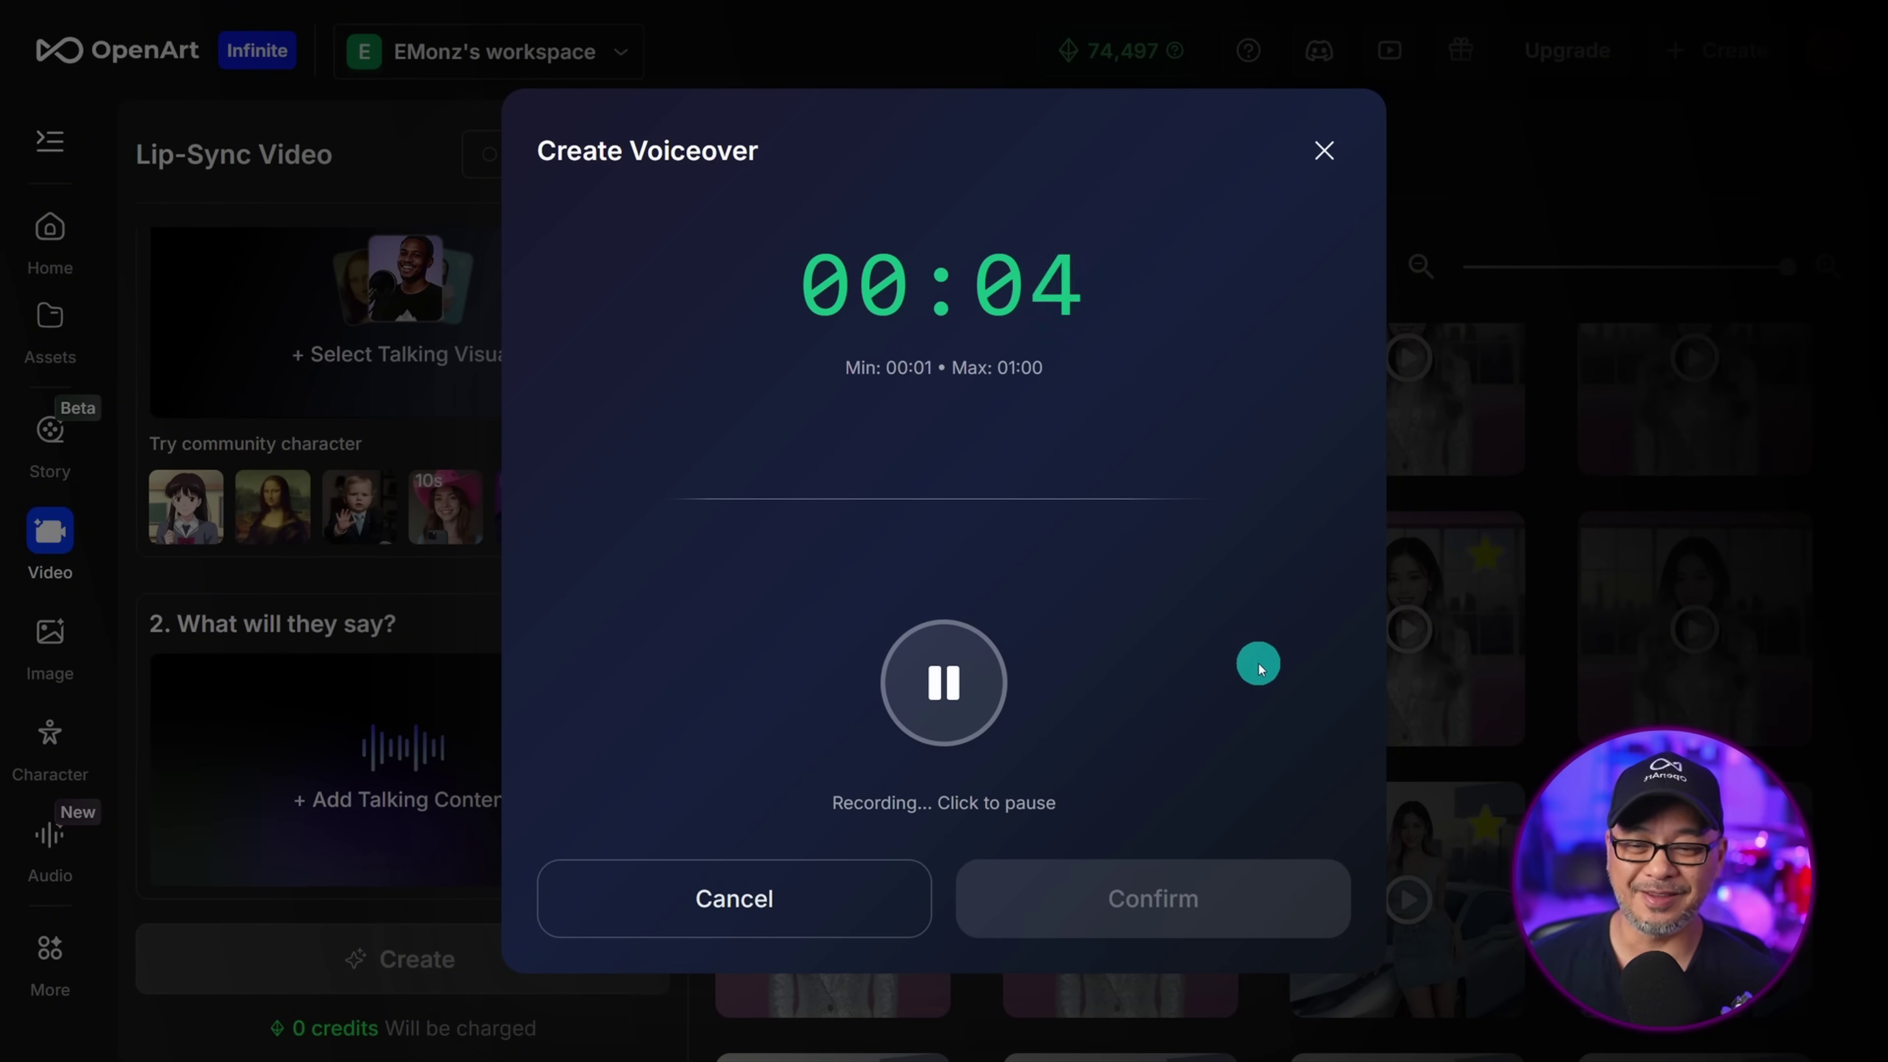
pyautogui.press('space')
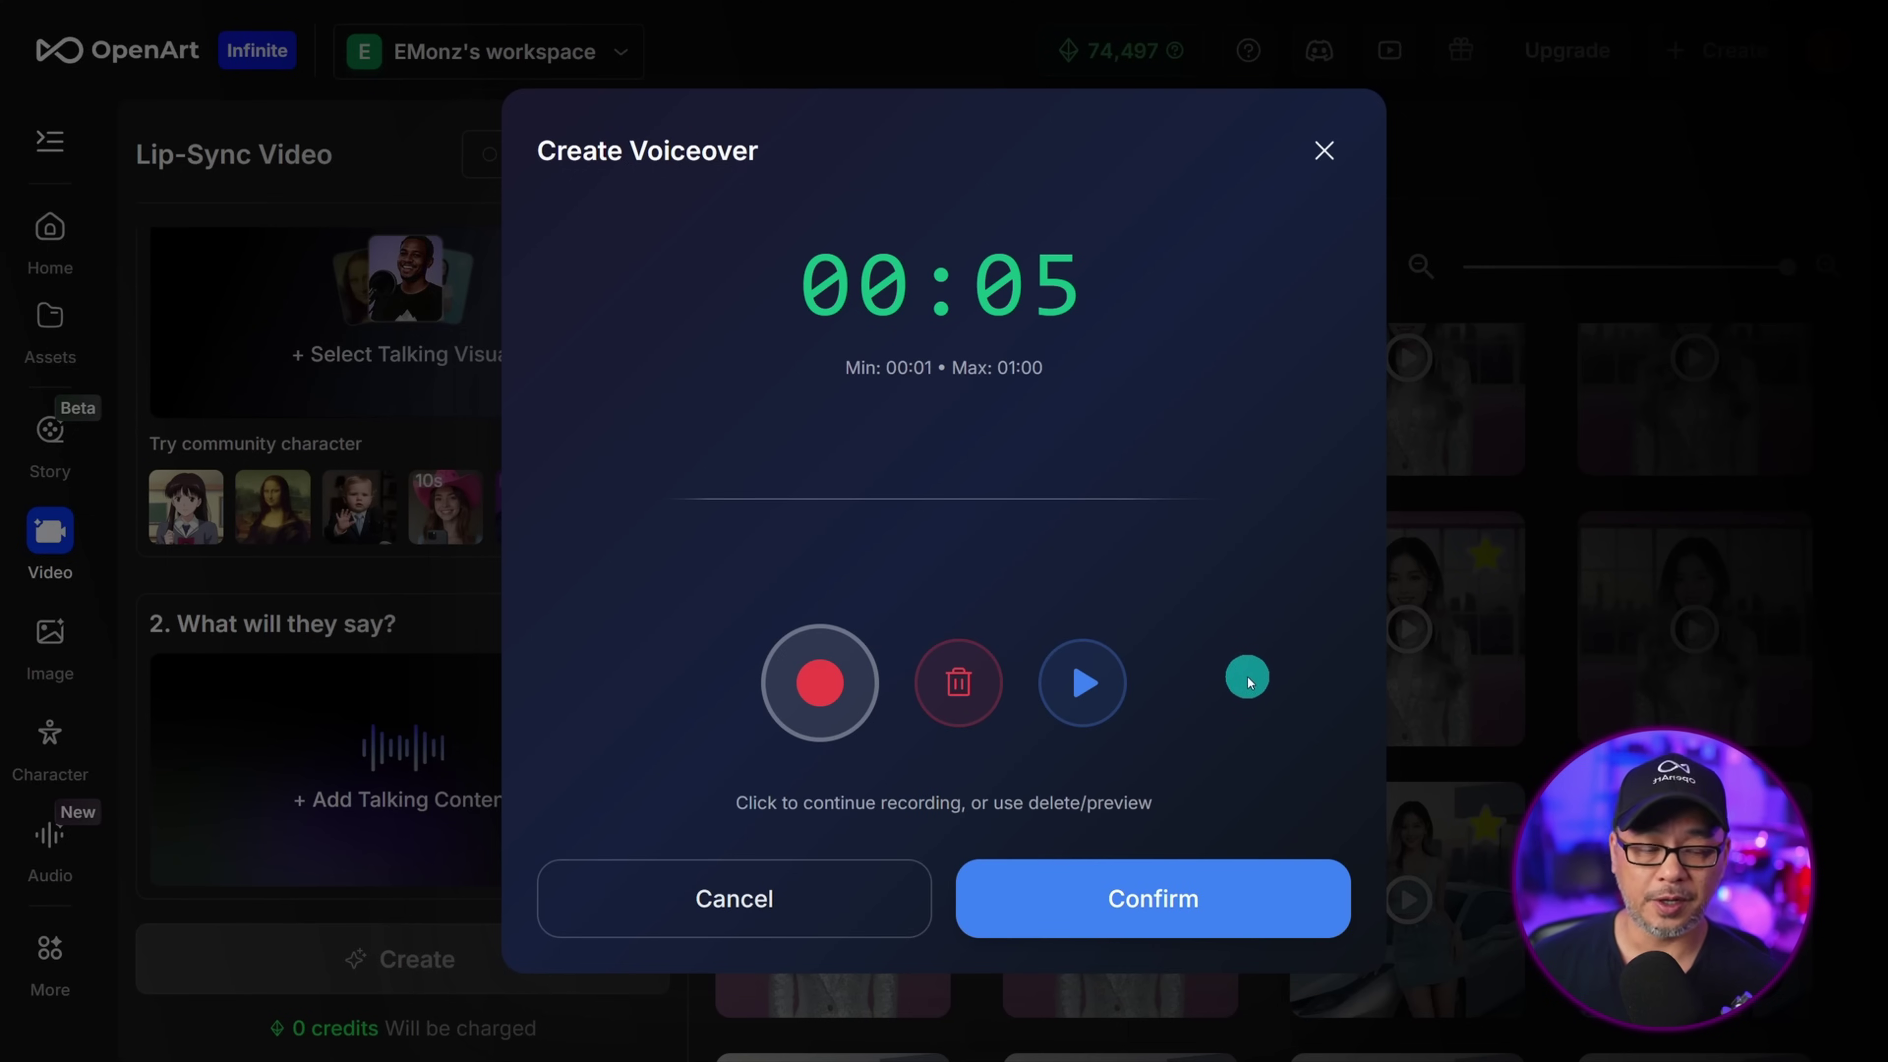
pyautogui.click(1103, 676)
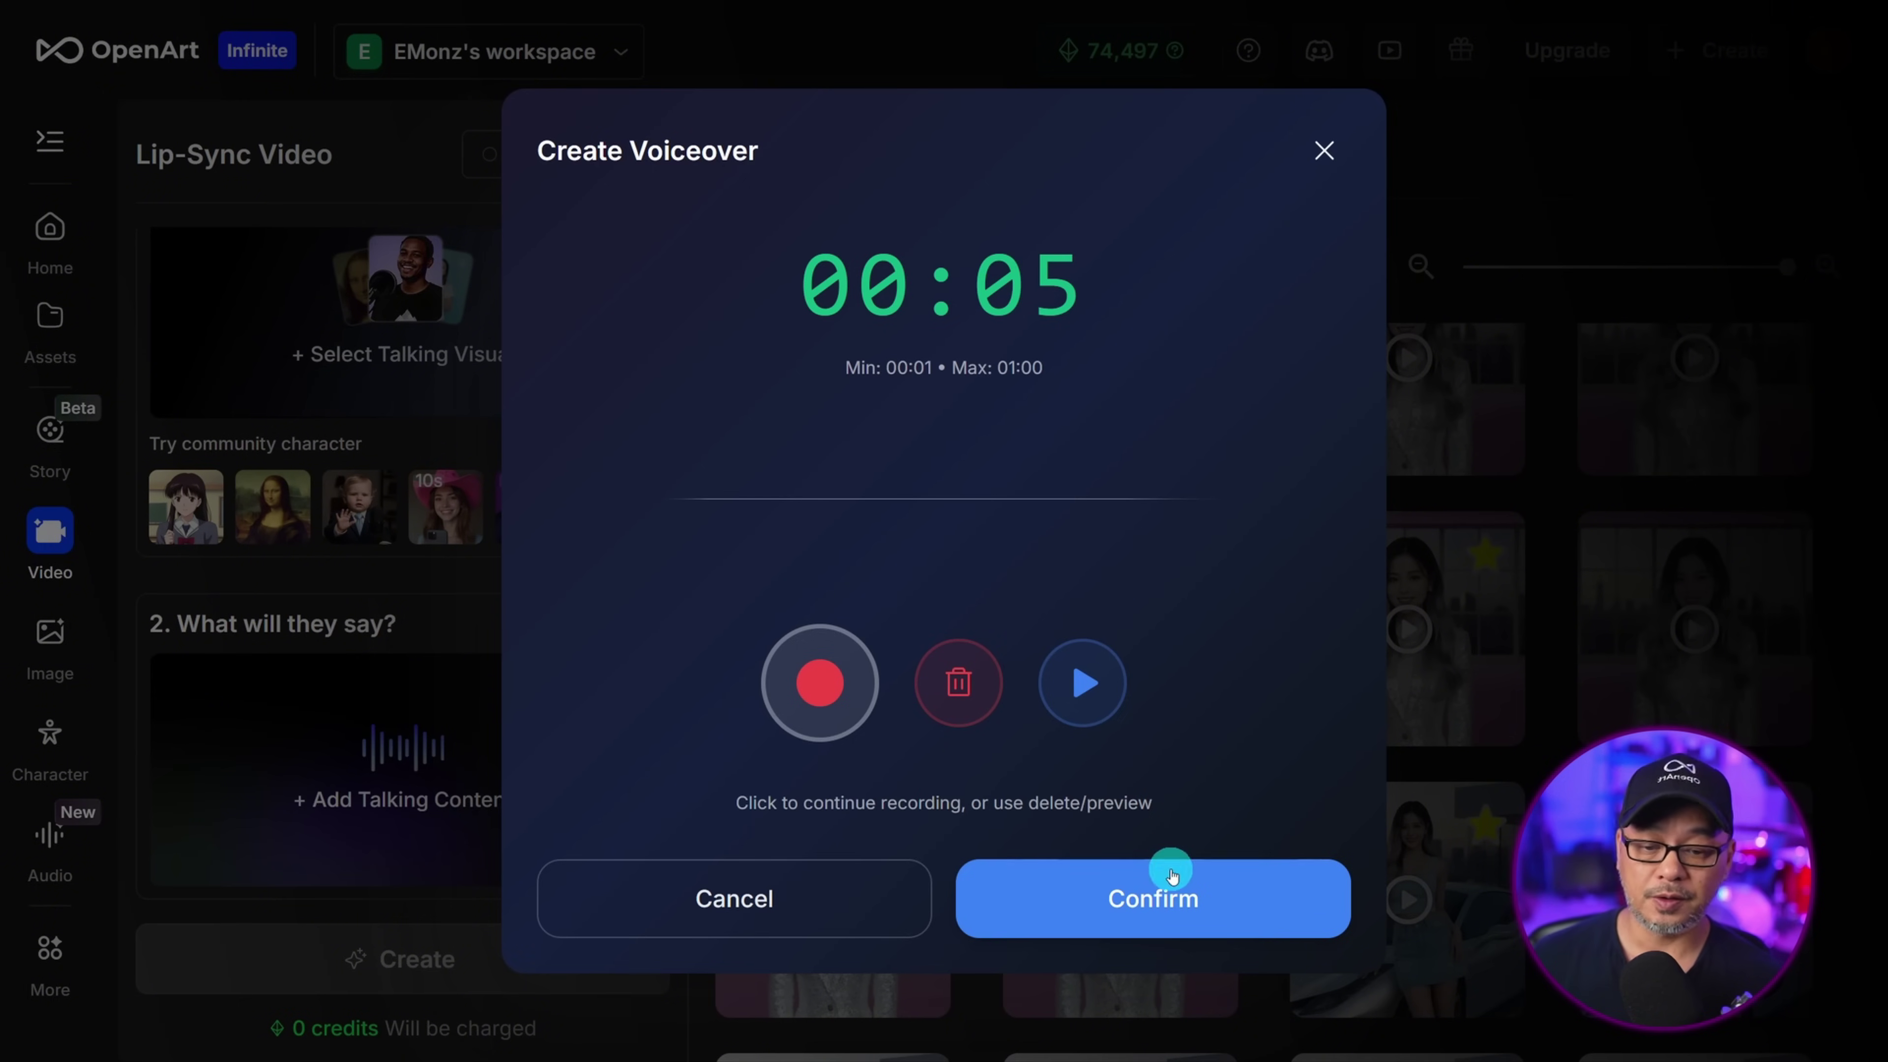
pyautogui.click(1164, 892)
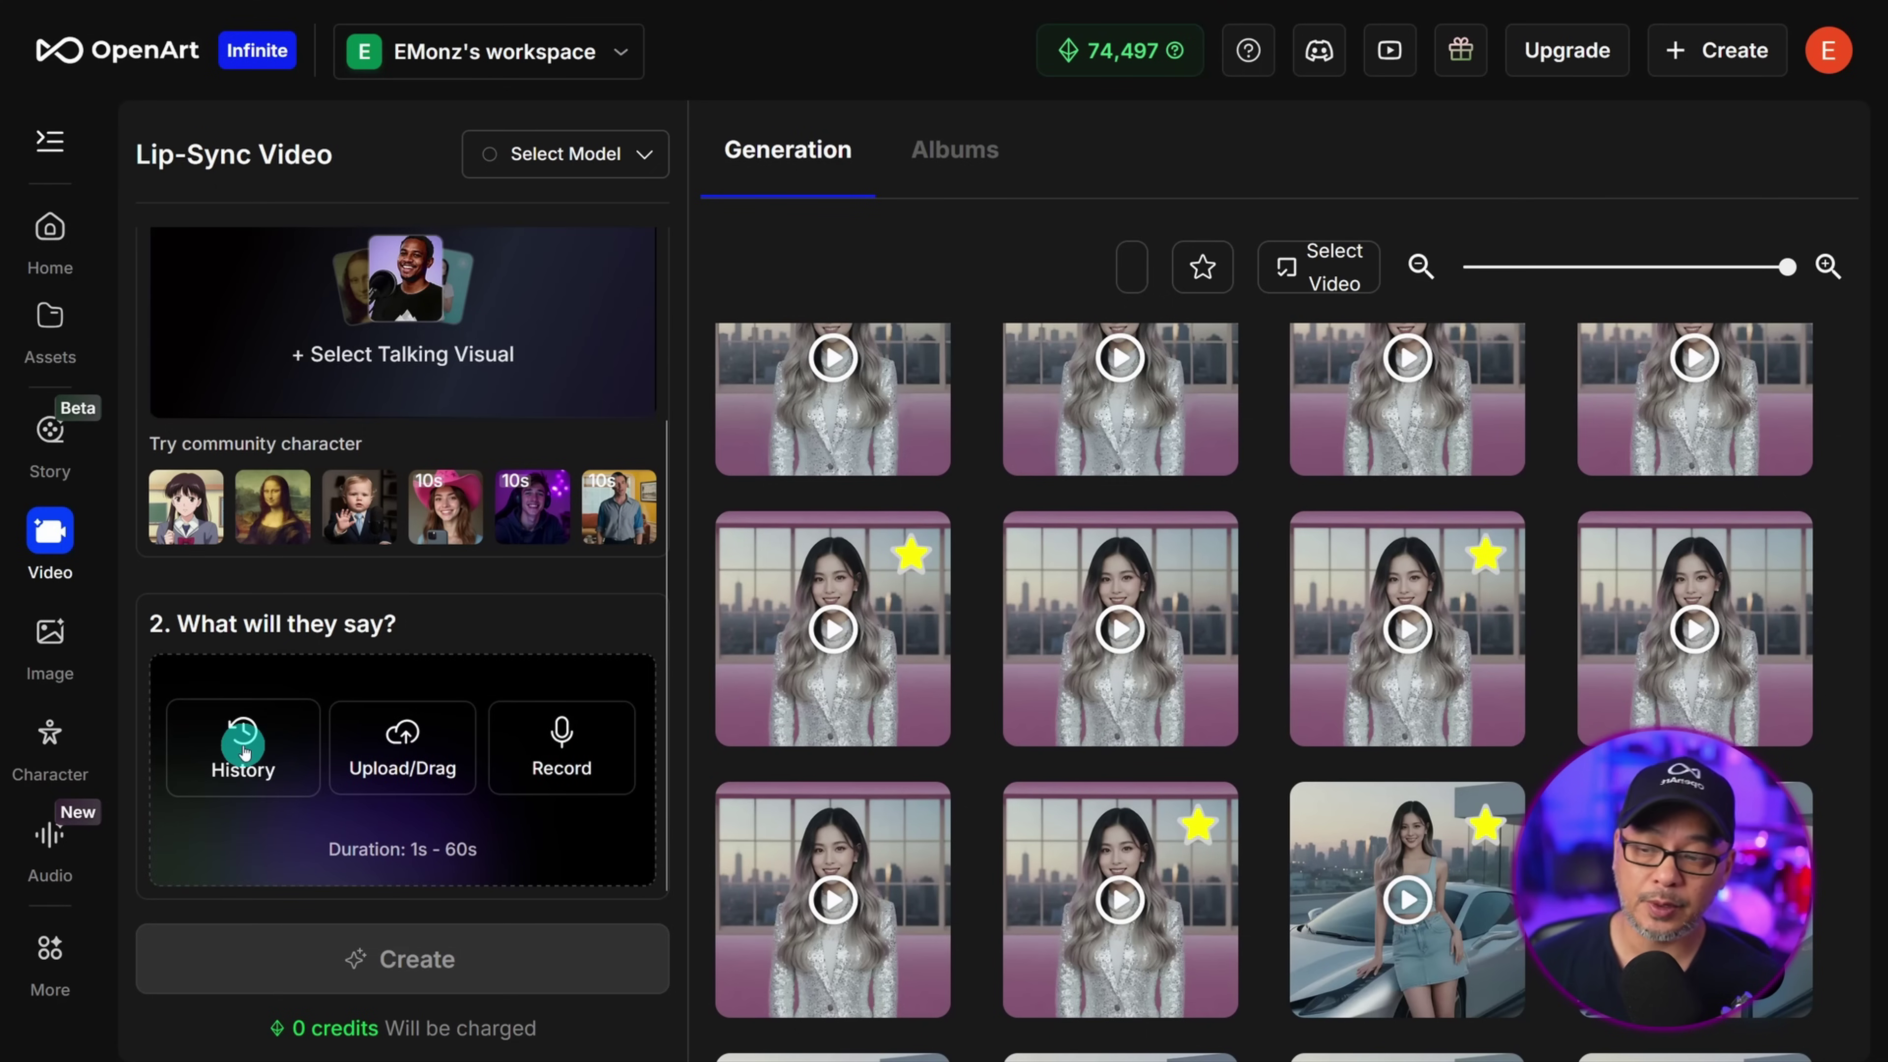
# - Pick the 0:07 excited 'Check out this ride!' Domi clip from audio history and confirm it
pyautogui.click(244, 753)
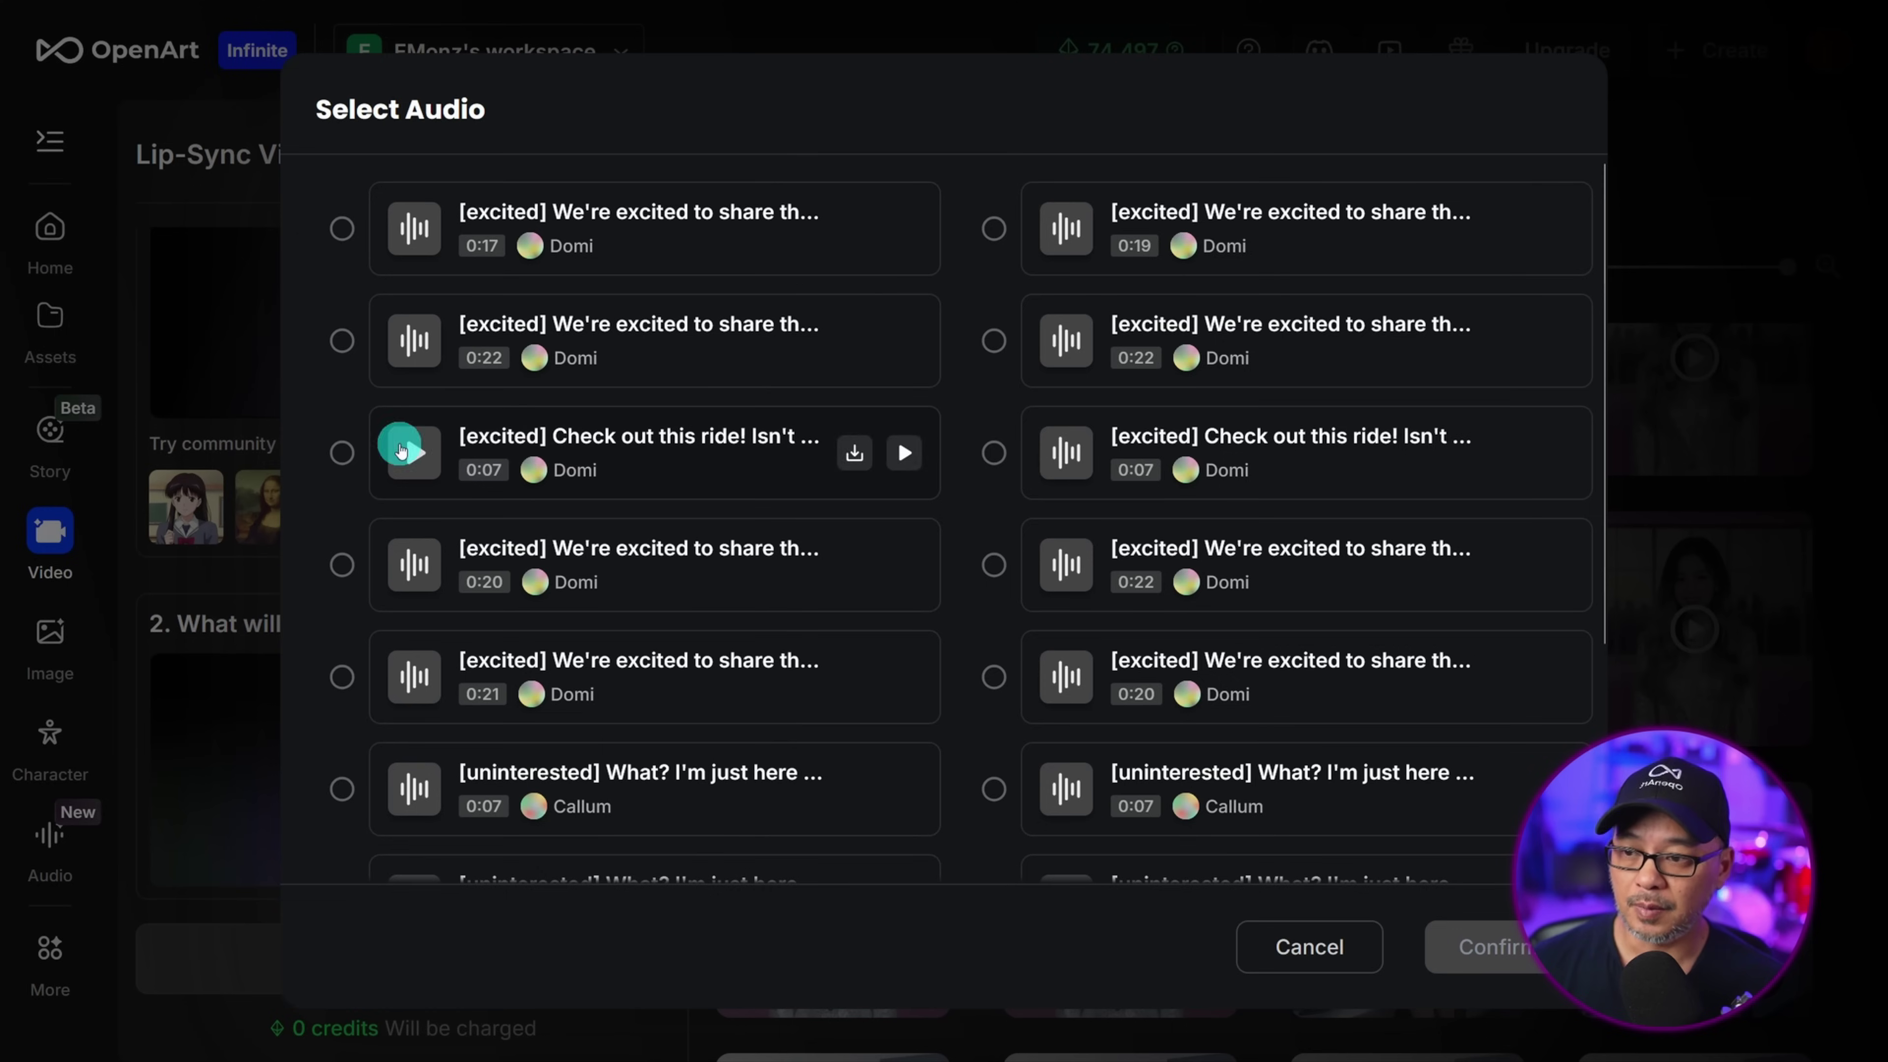
pyautogui.click(342, 451)
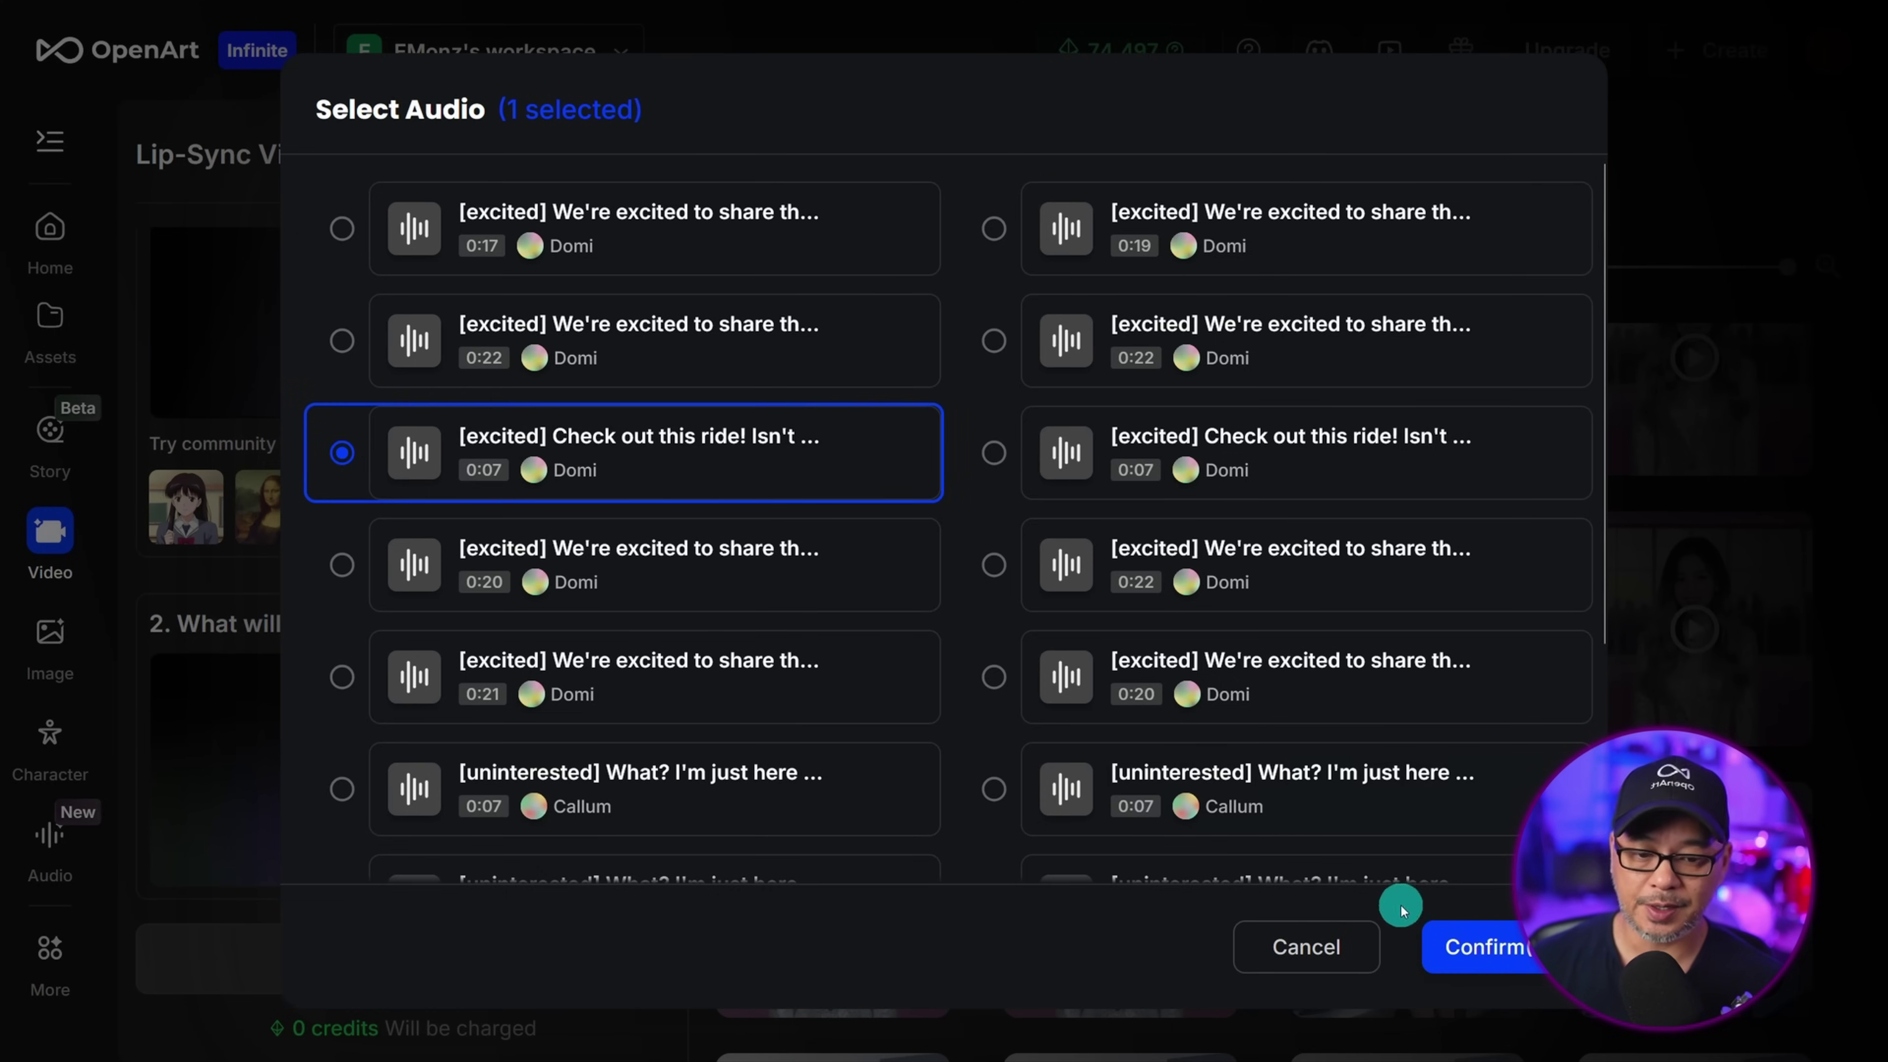
pyautogui.click(1454, 944)
pyautogui.scroll(3, 504, 388)
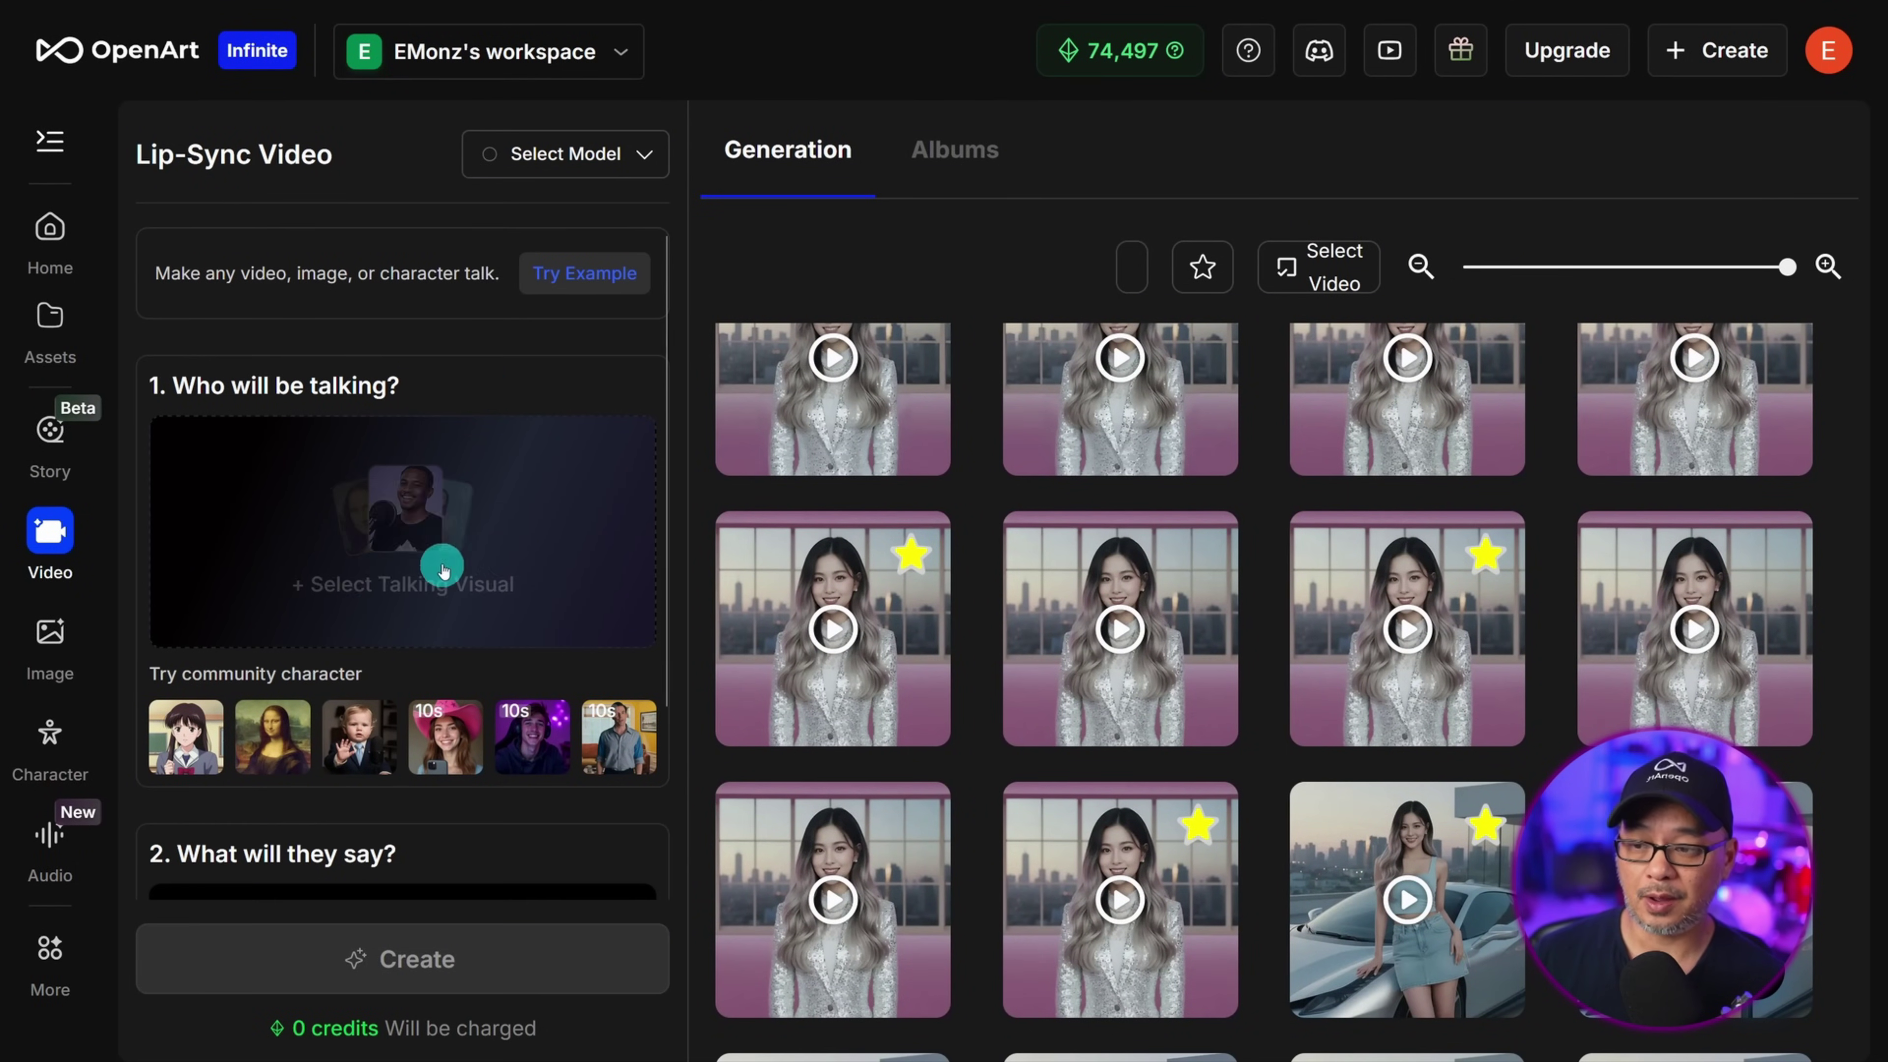
# - Dismiss the lip-sync model list unchanged, then switch the video generator to Audio mode
pyautogui.moveTo(428, 548)
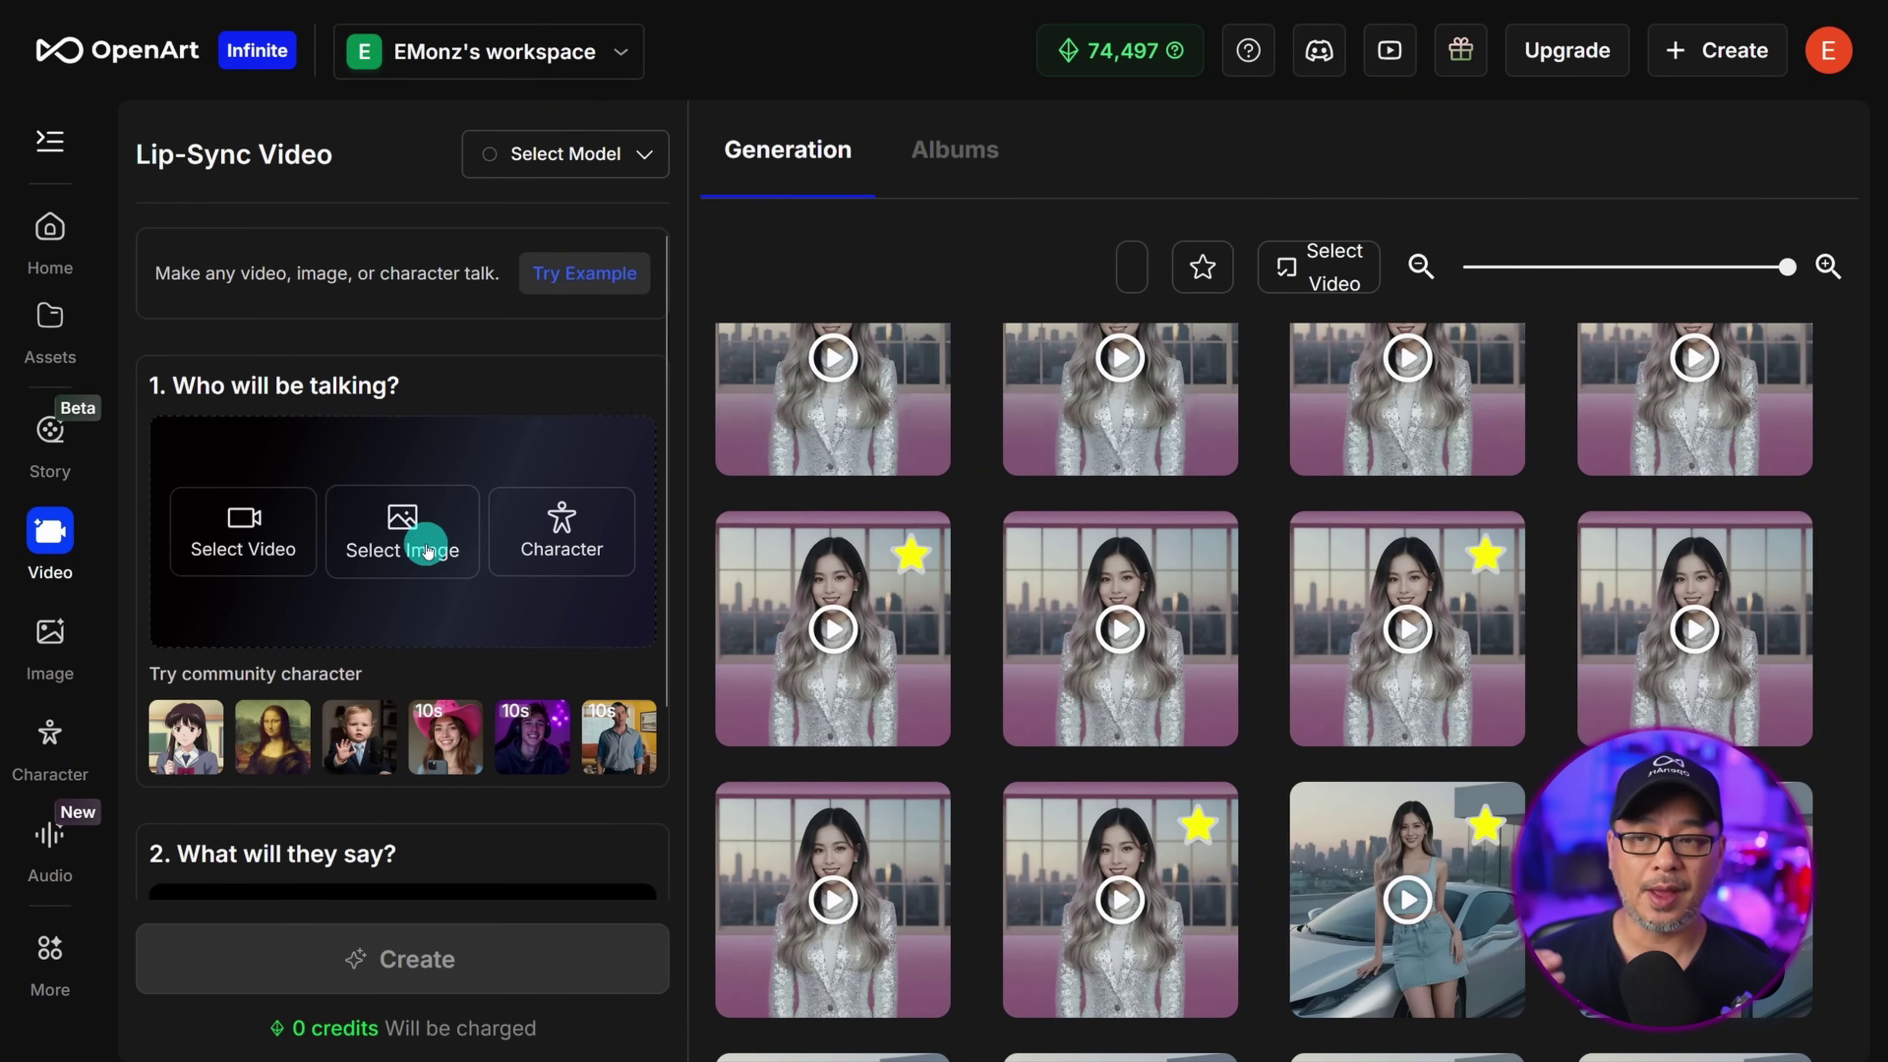
pyautogui.click(575, 156)
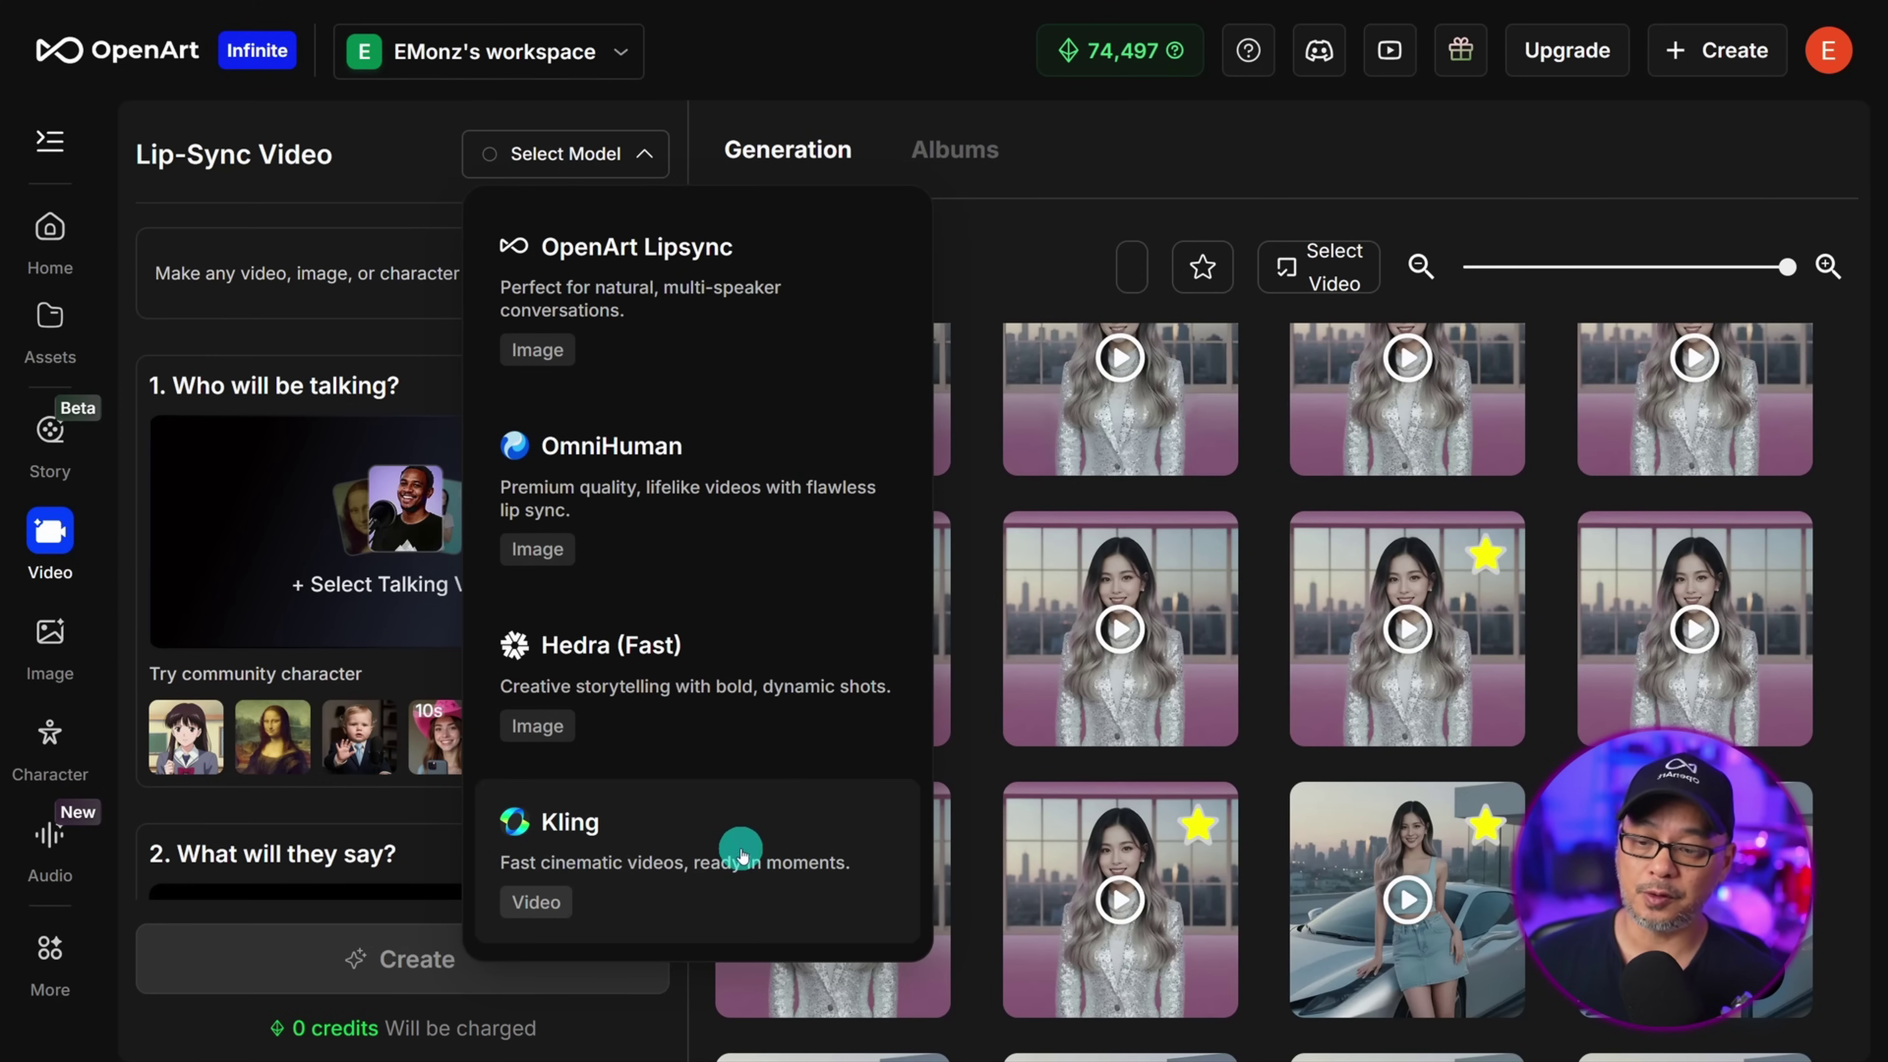
pyautogui.click(402, 160)
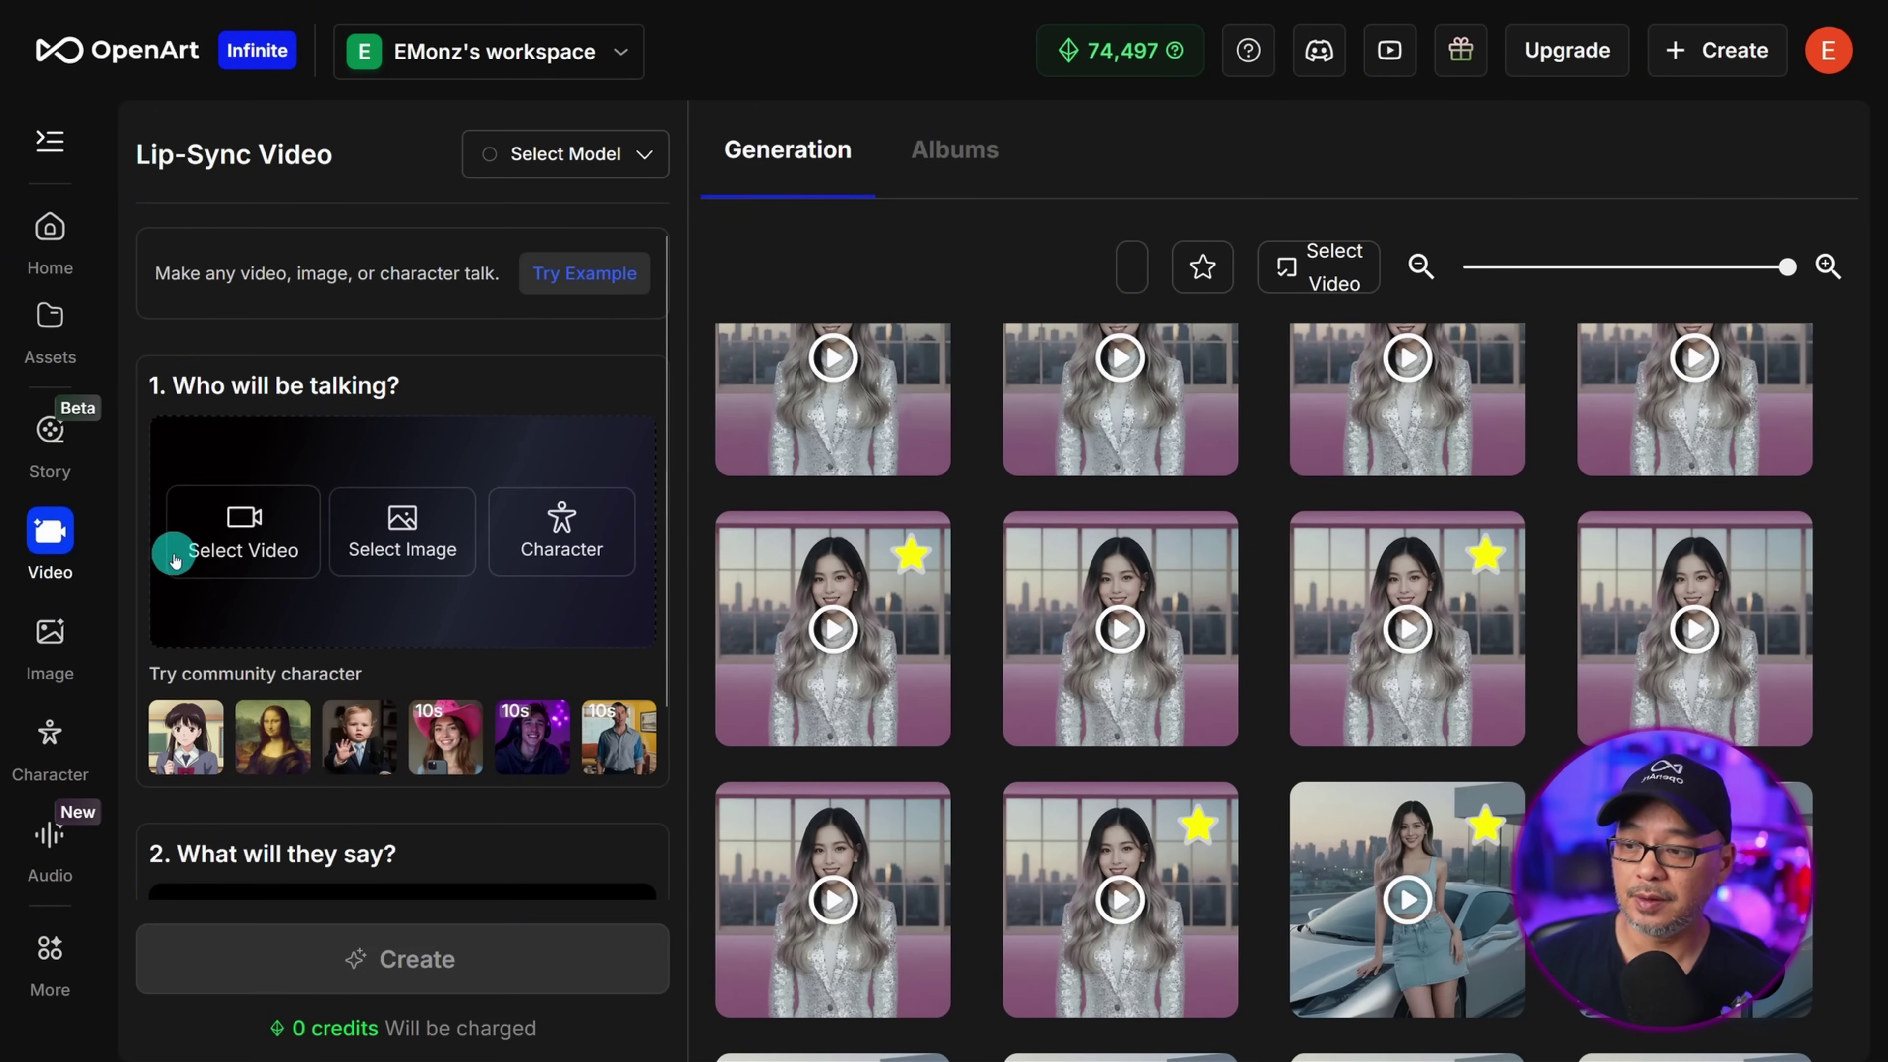
pyautogui.click(60, 535)
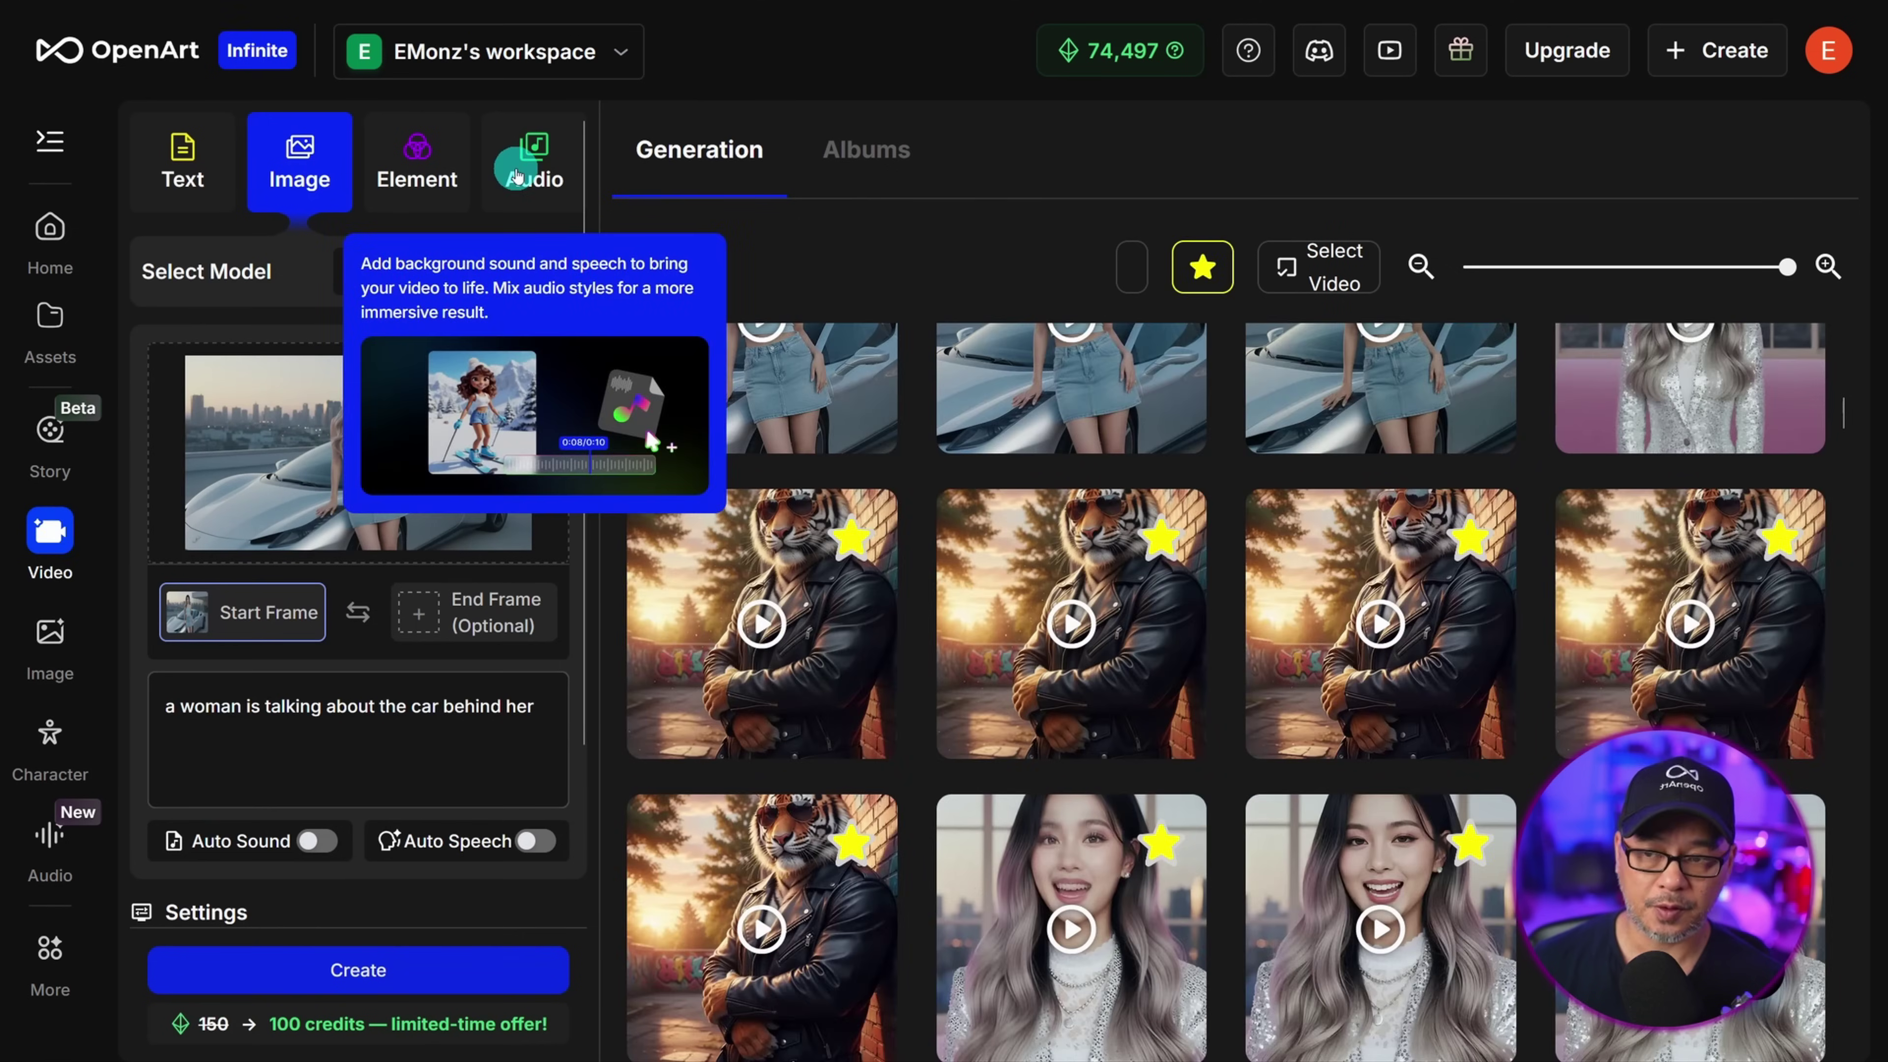
pyautogui.click(518, 173)
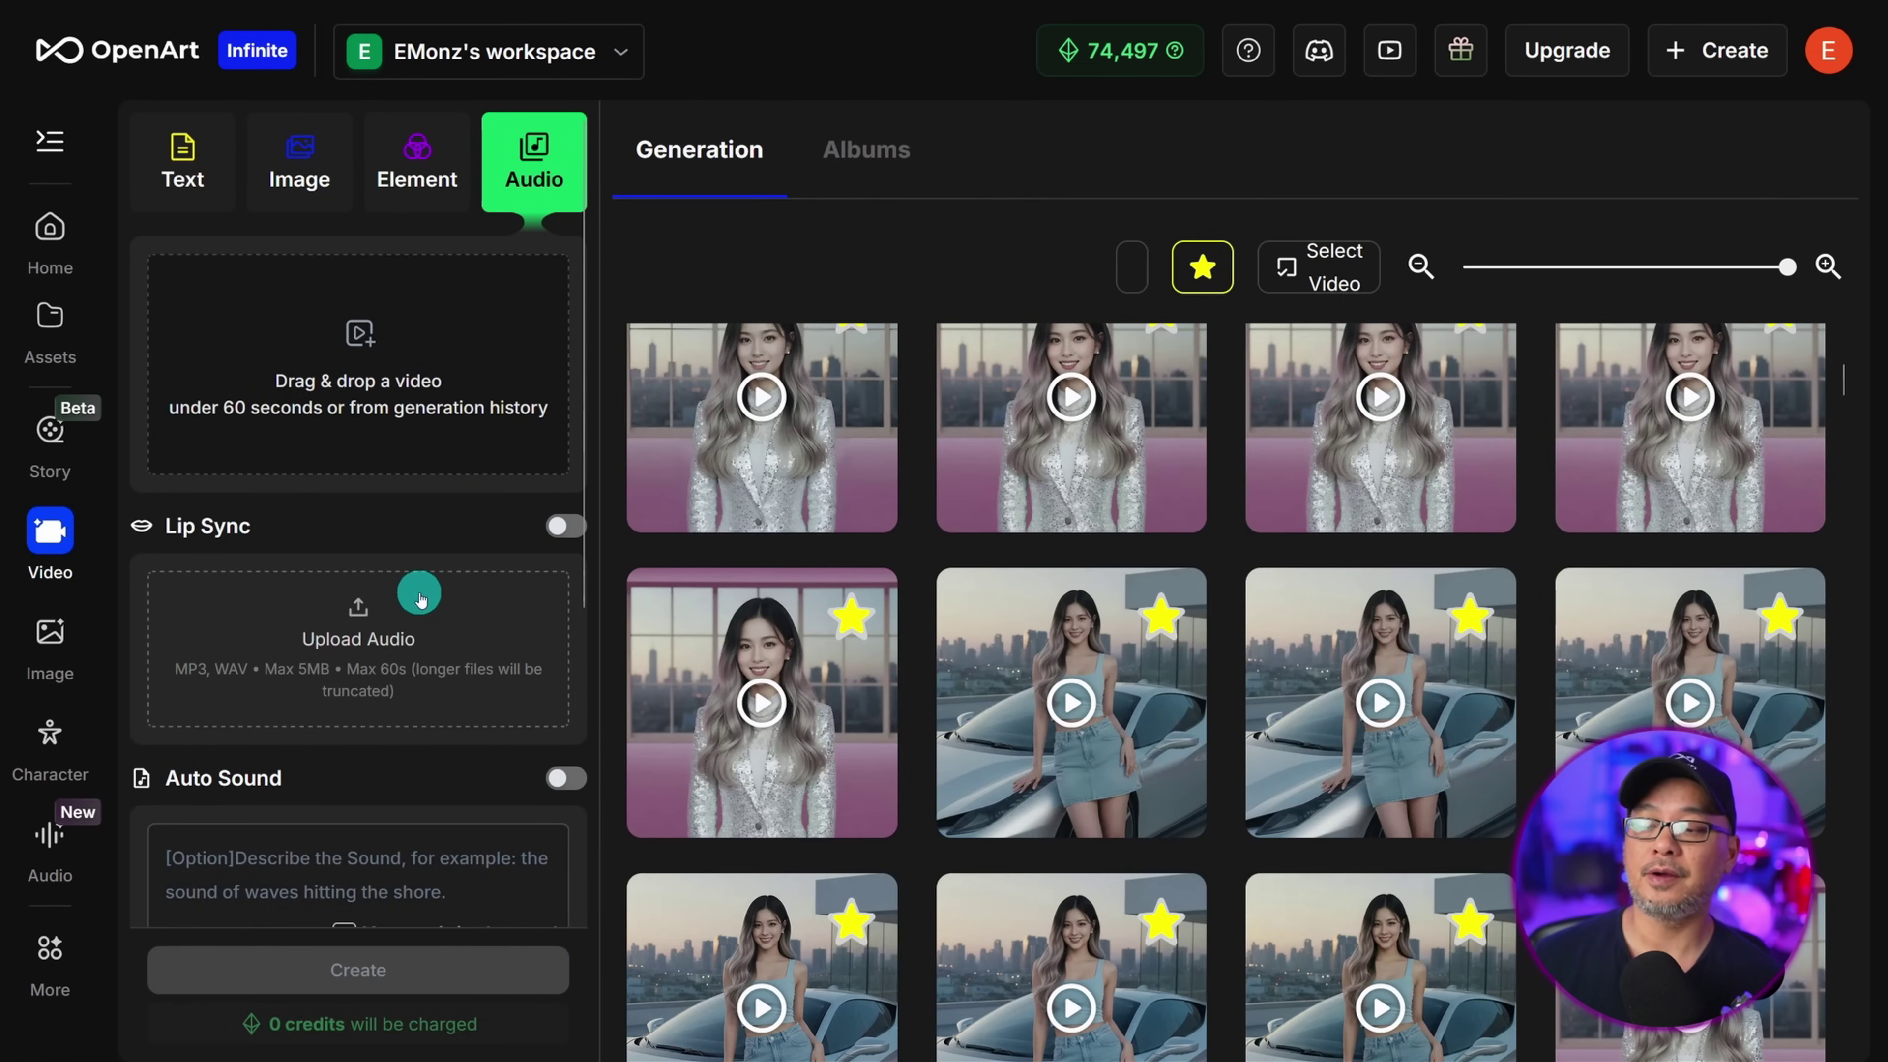
# - Try enabling Lip Sync, which warns that an audio file must be uploaded first
pyautogui.click(559, 525)
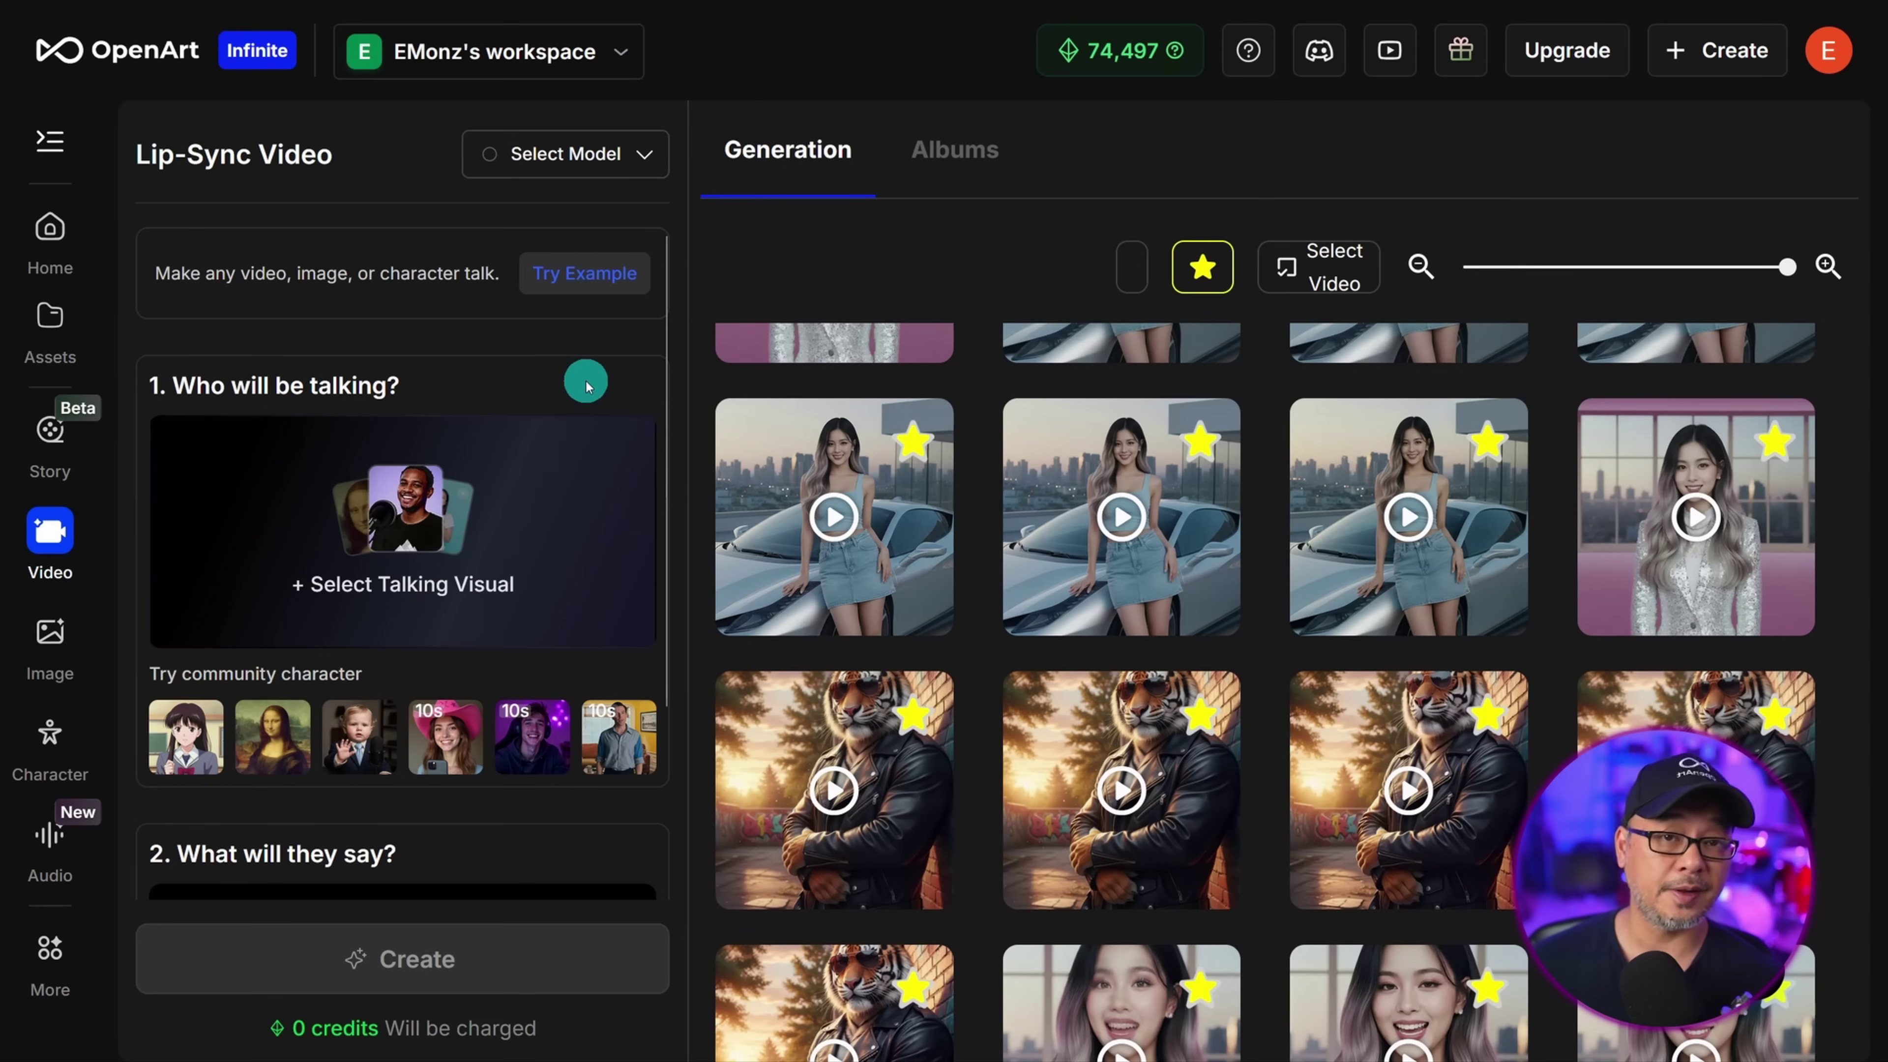
pyautogui.moveTo(415, 543)
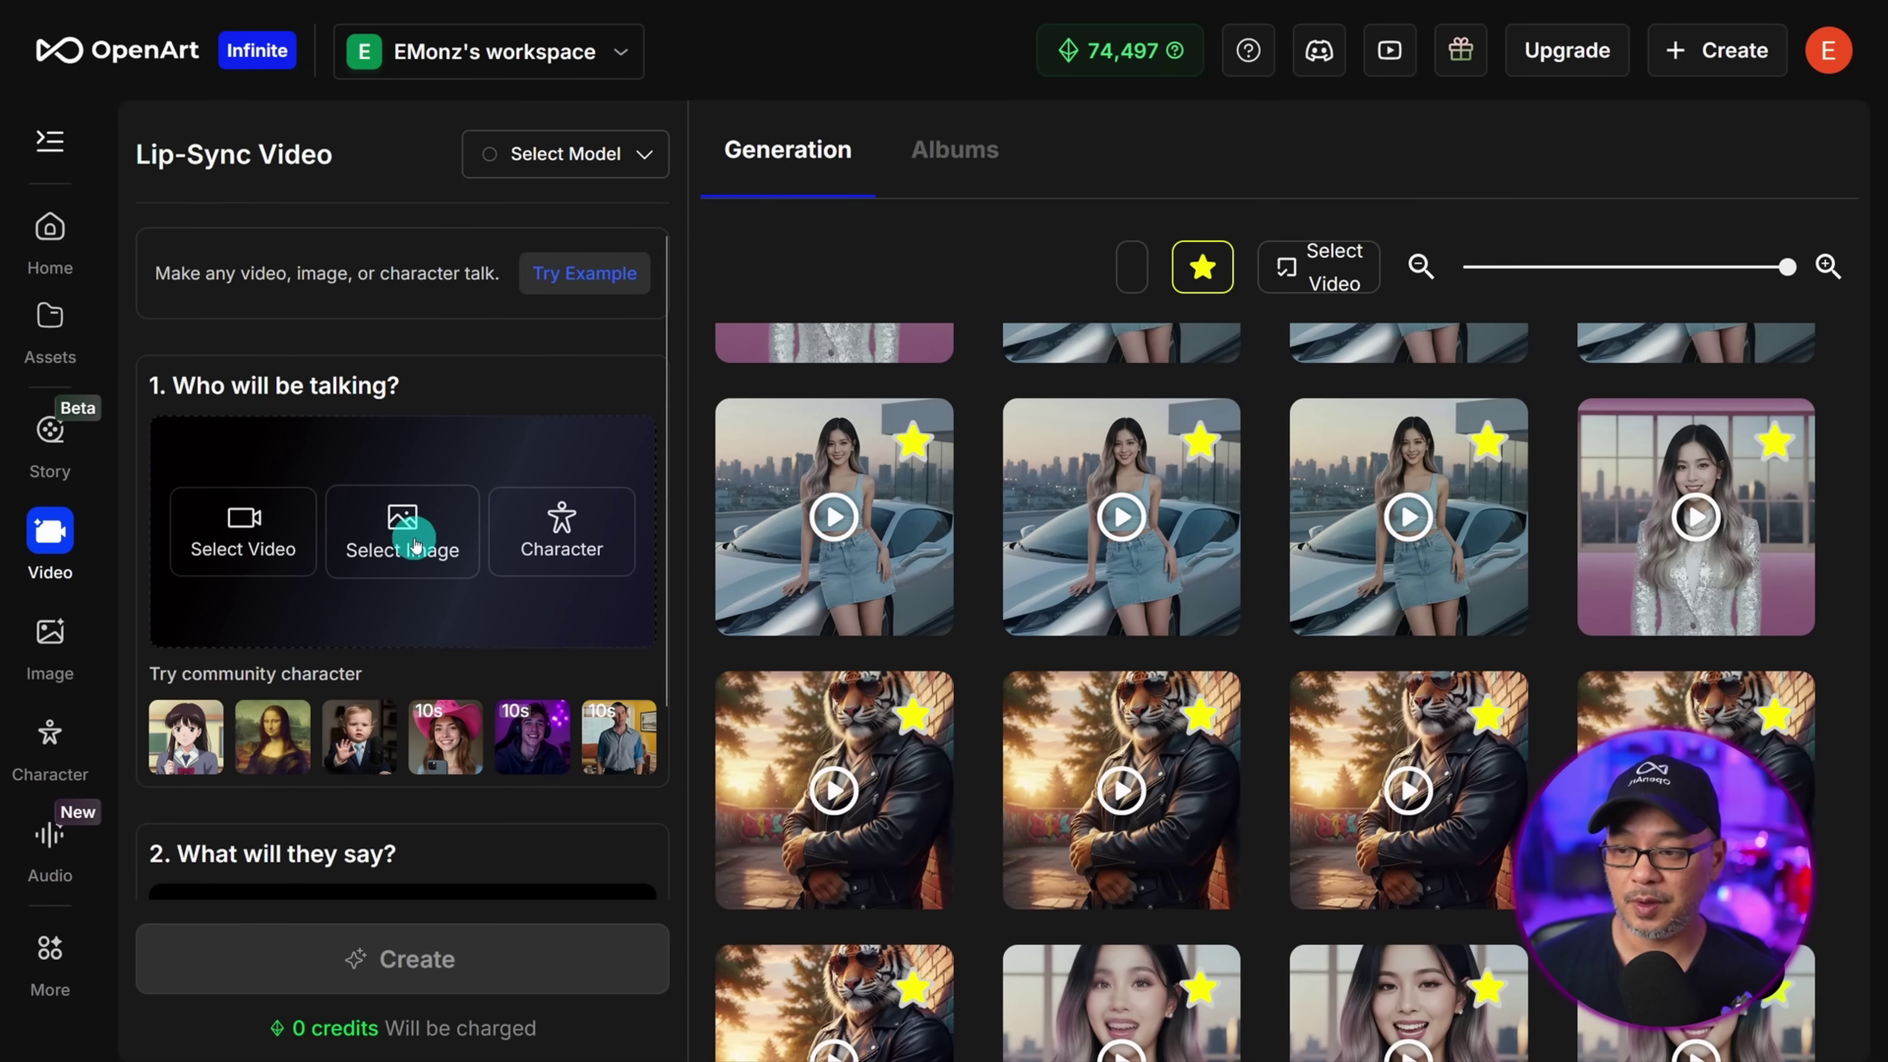
# - Set the woman-by-the-silver-sports-car image from History as the talking visual
pyautogui.click(415, 545)
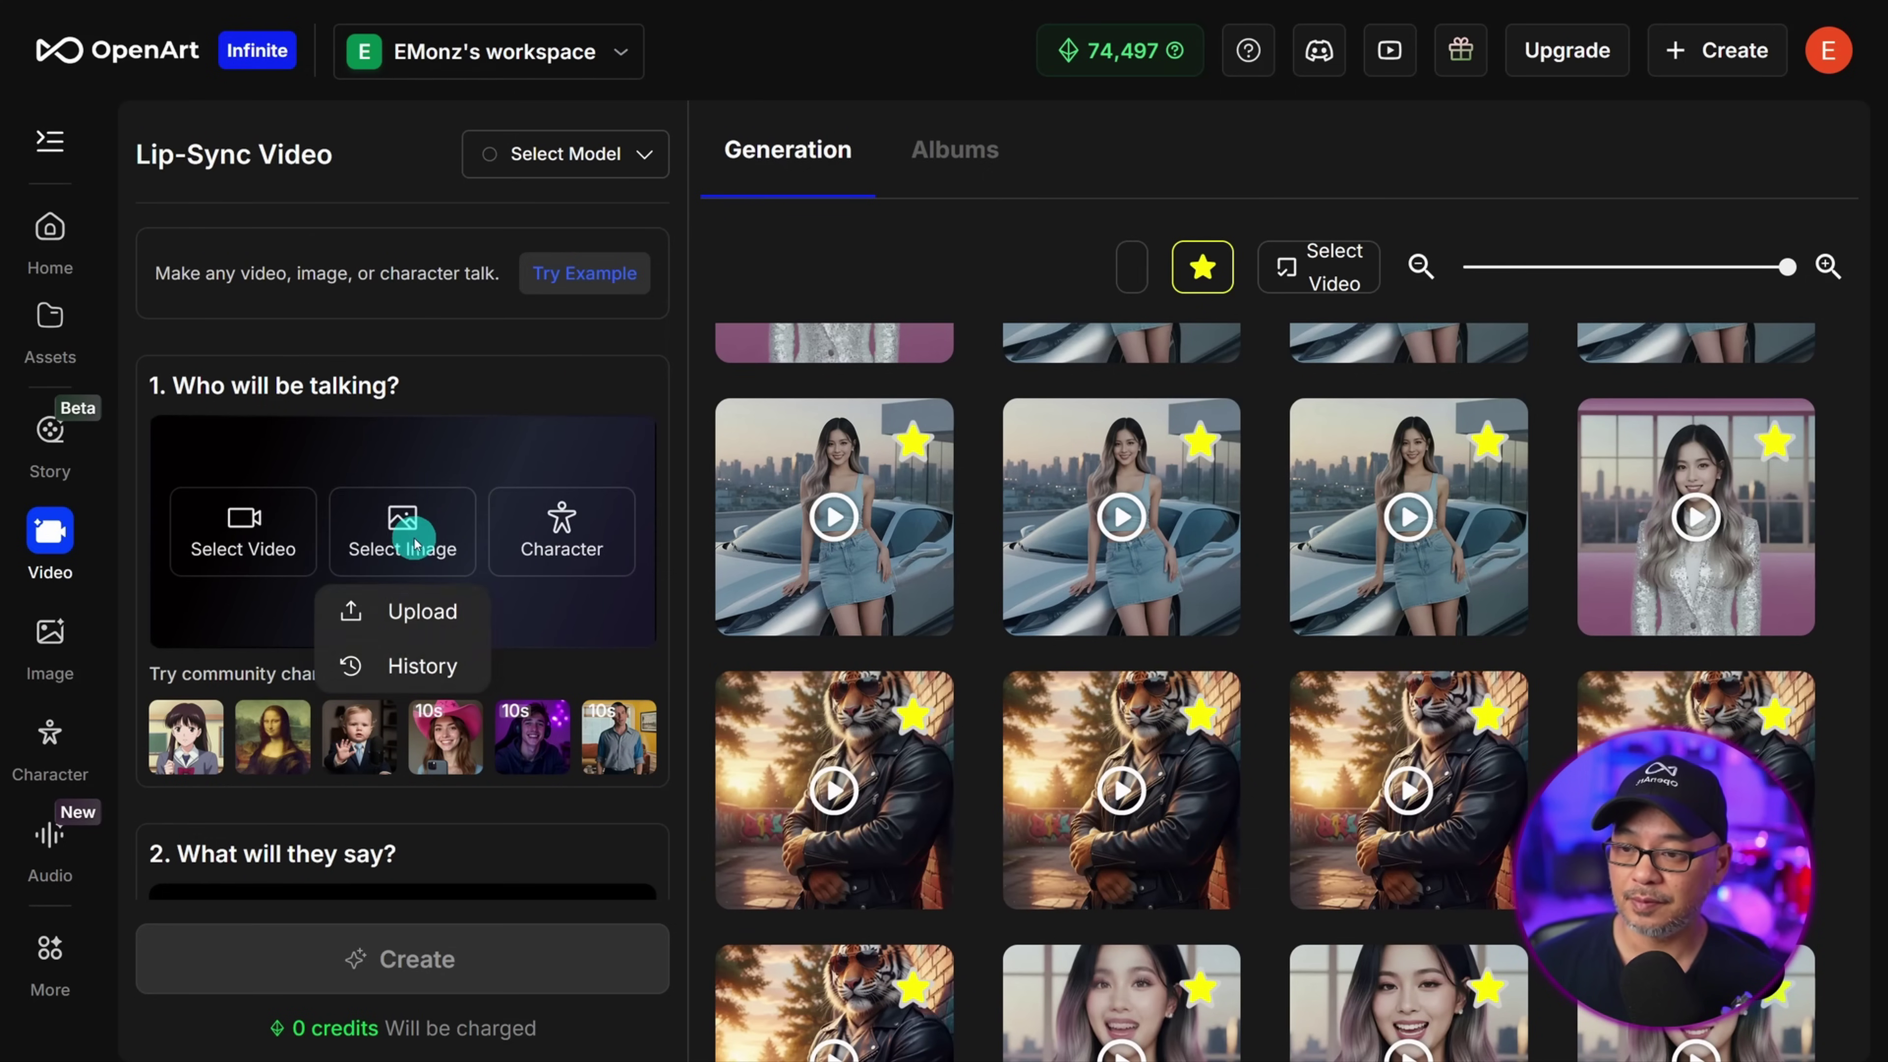
pyautogui.click(401, 662)
pyautogui.click(1332, 568)
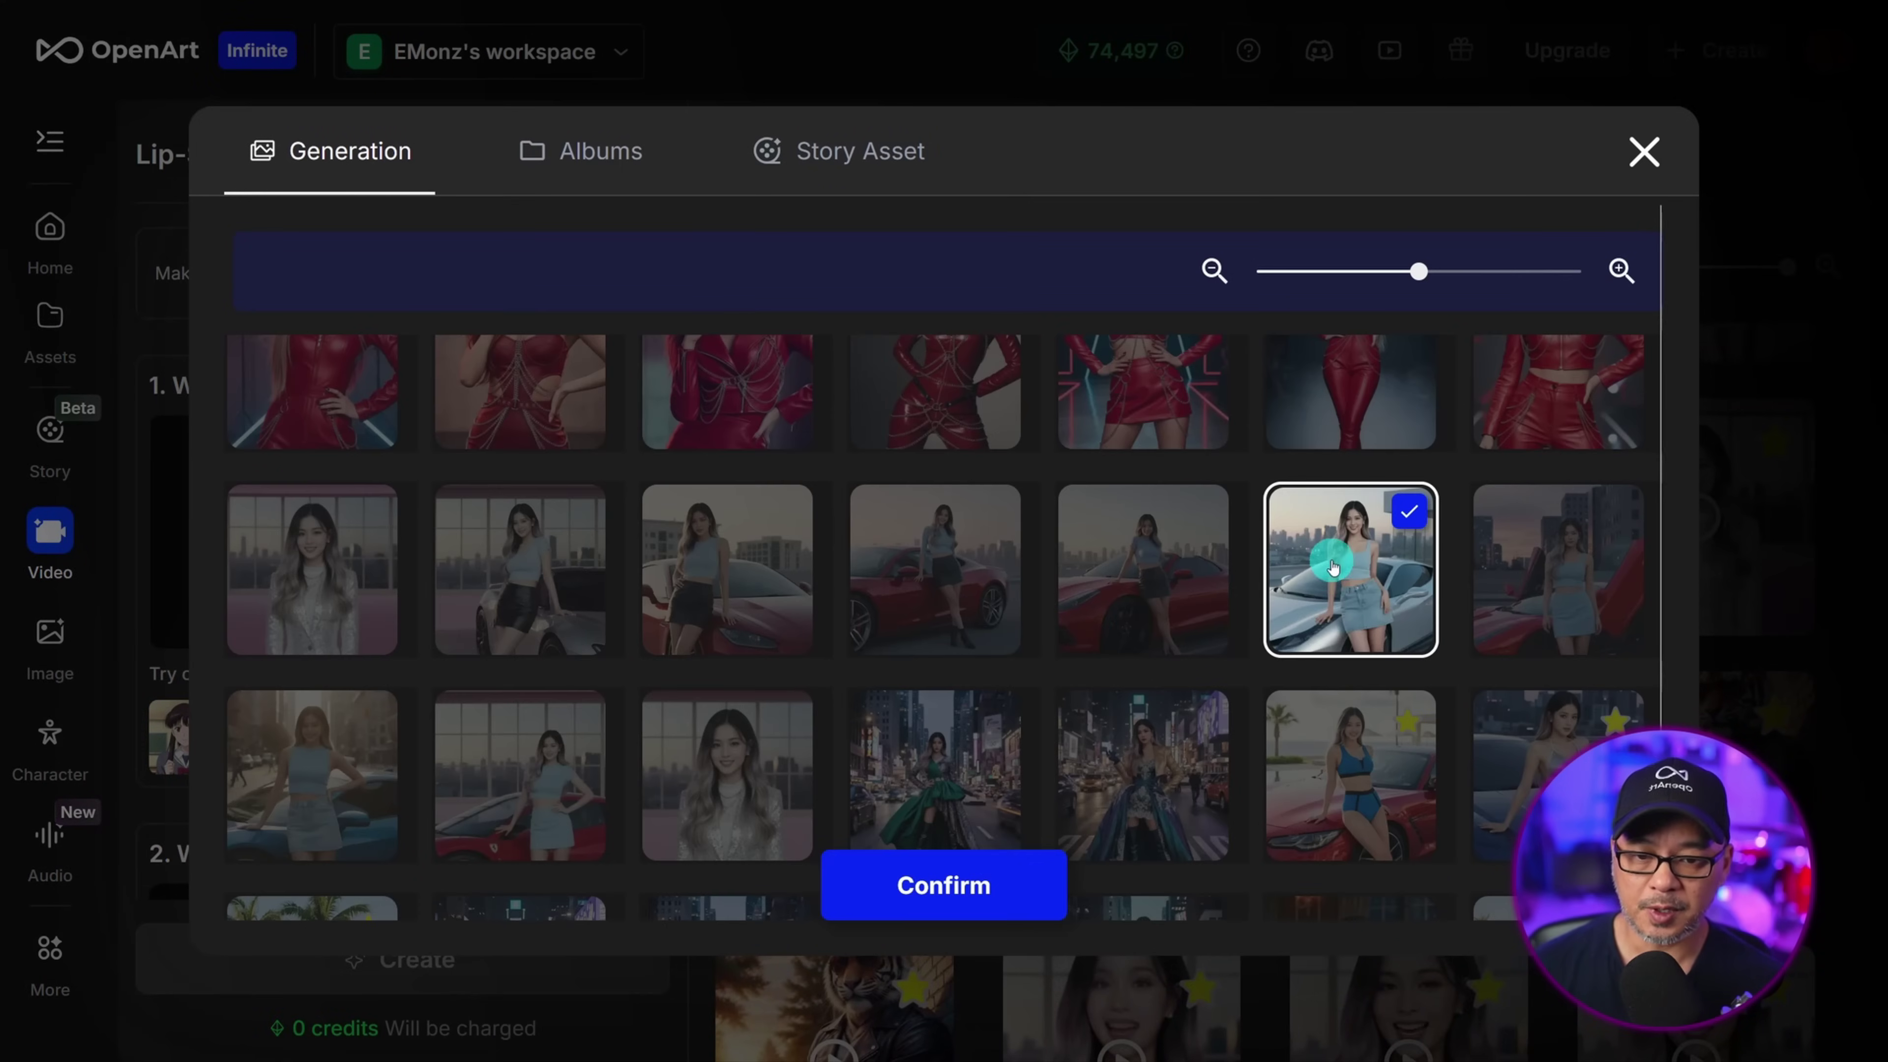
pyautogui.click(958, 902)
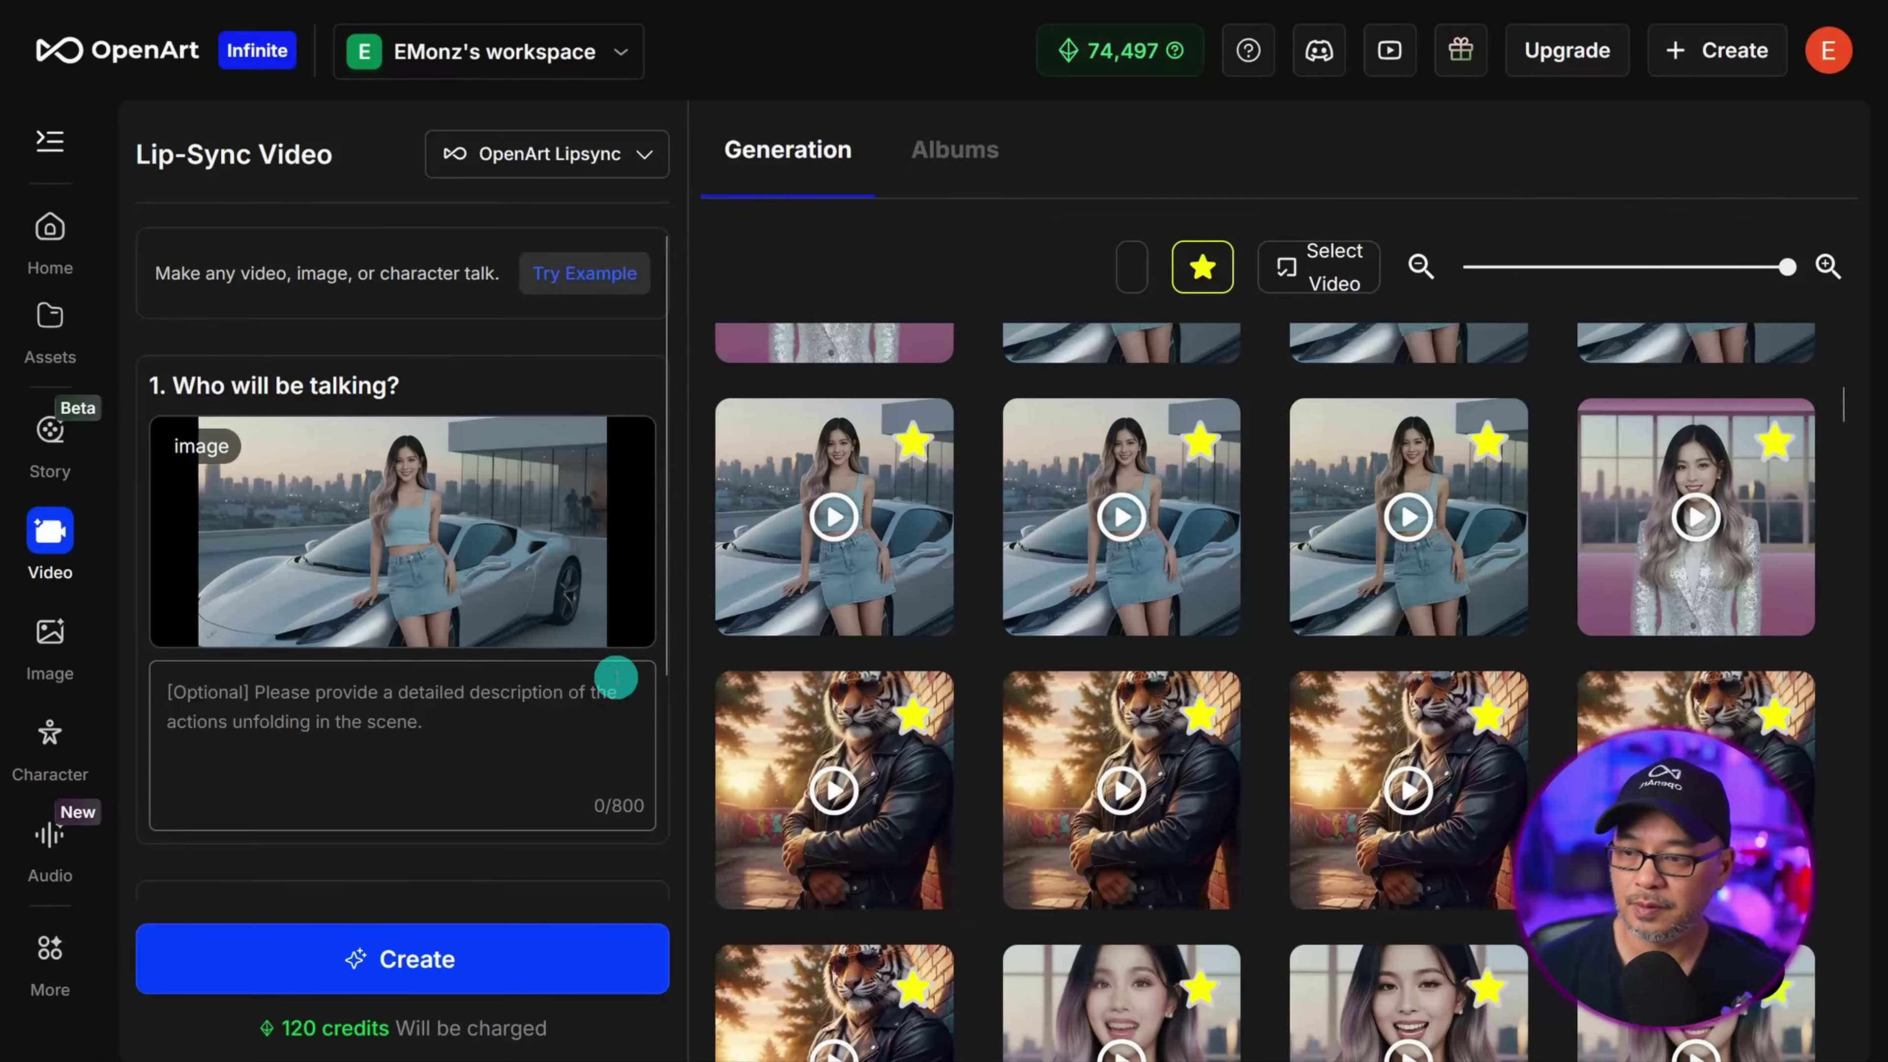
# - Review the setup and check the lip-sync model list for OpenArt Lipsync at 120 credits
pyautogui.scroll(-3, 541, 687)
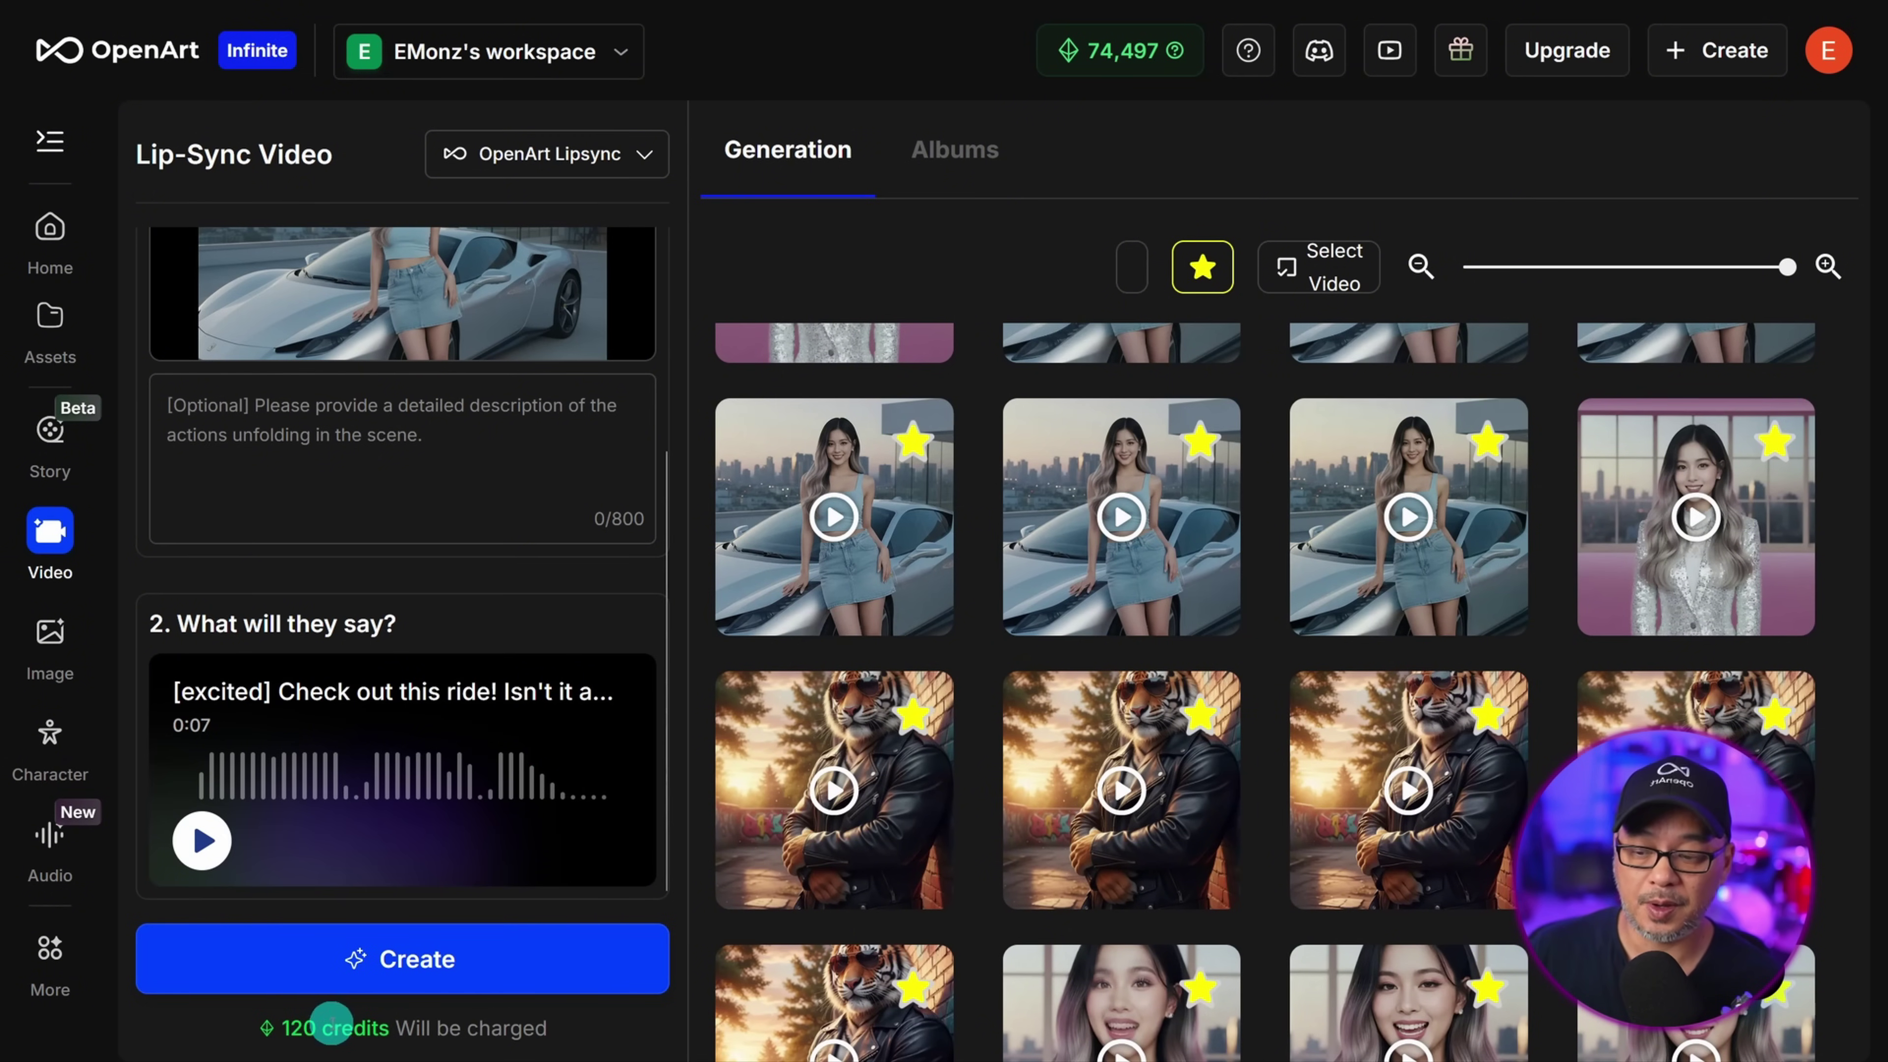
pyautogui.scroll(4, 552, 659)
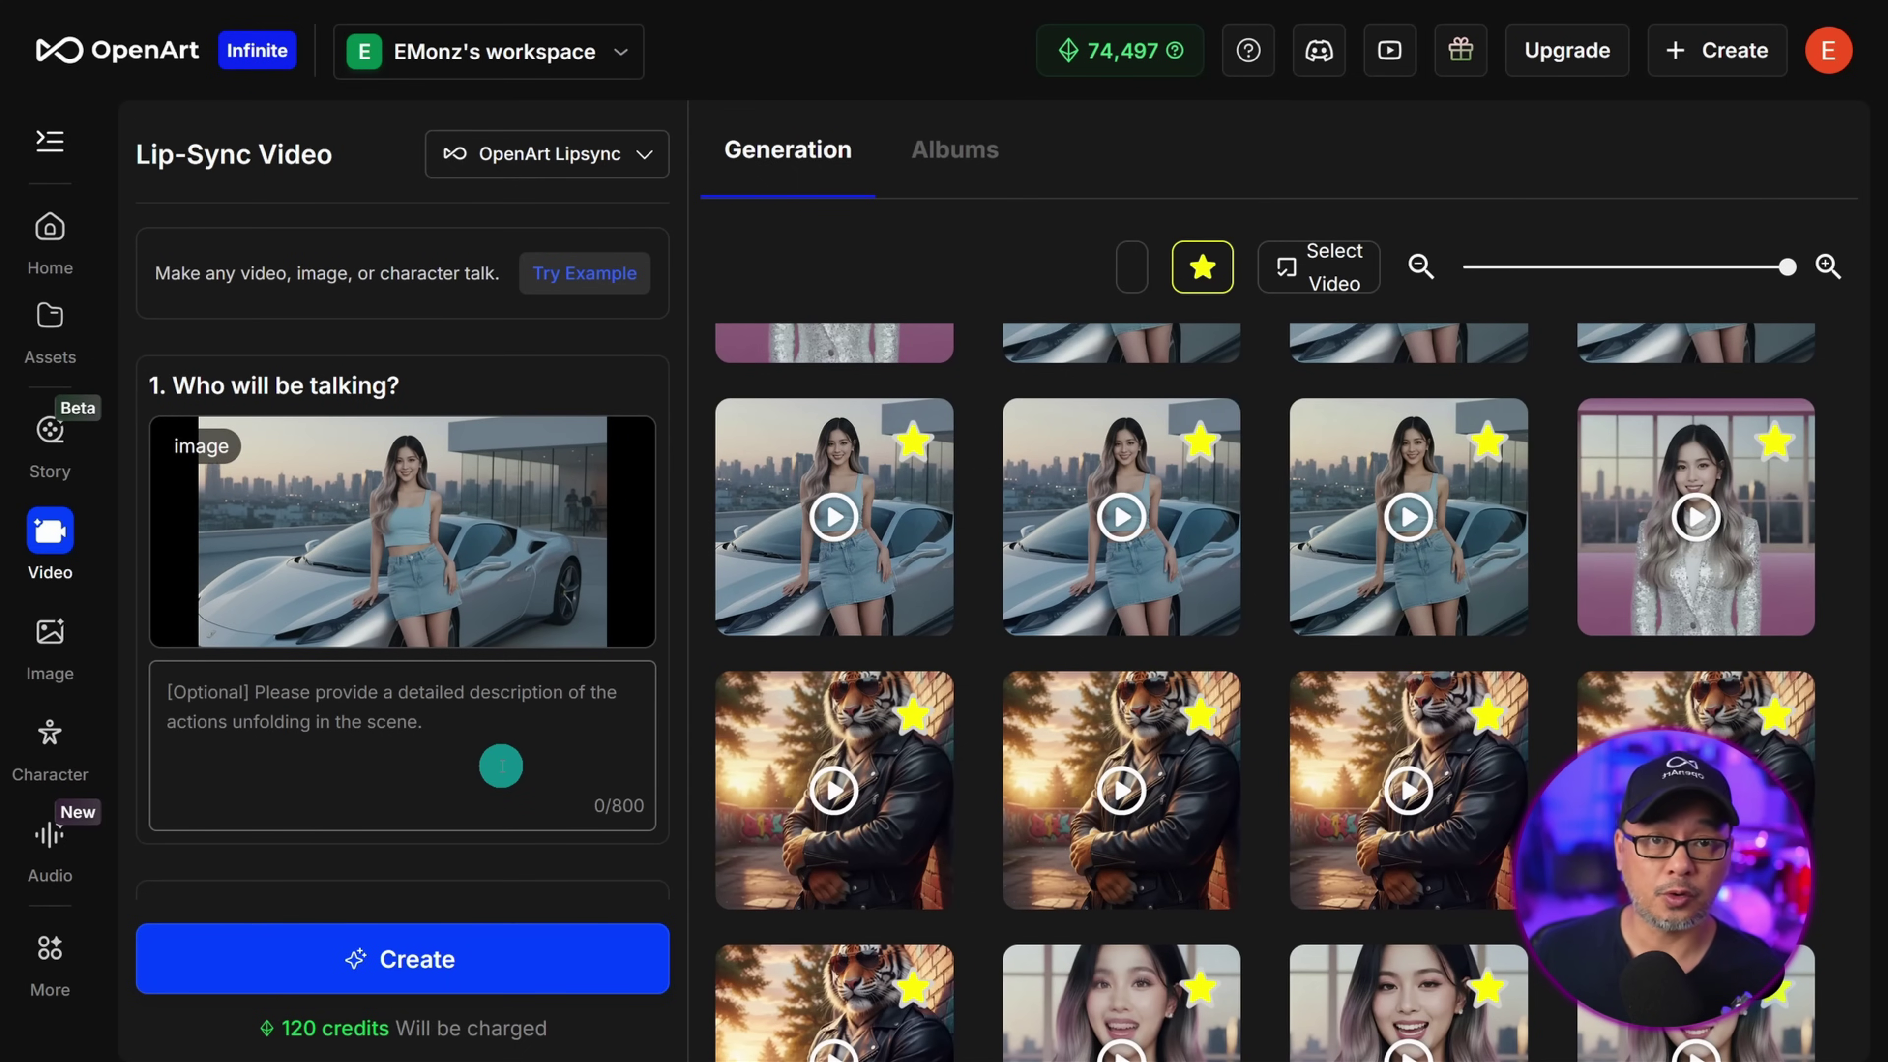
pyautogui.click(550, 153)
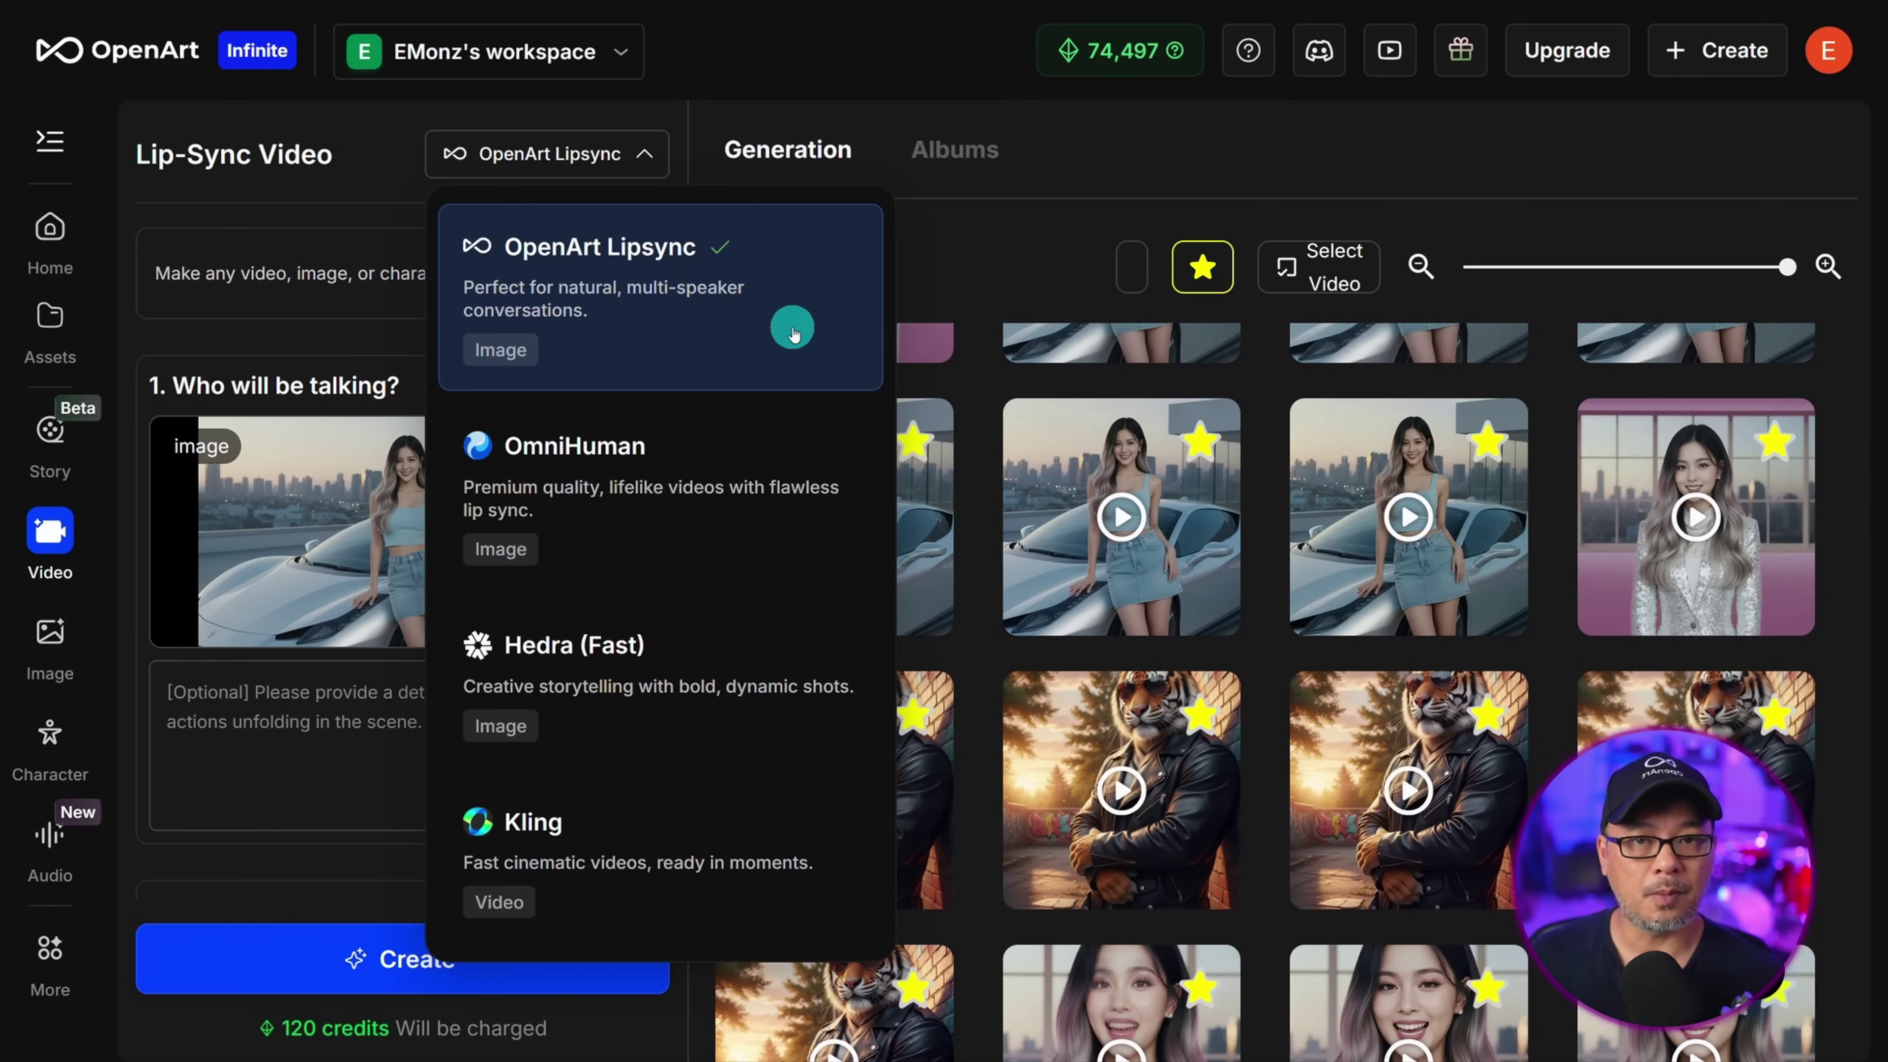